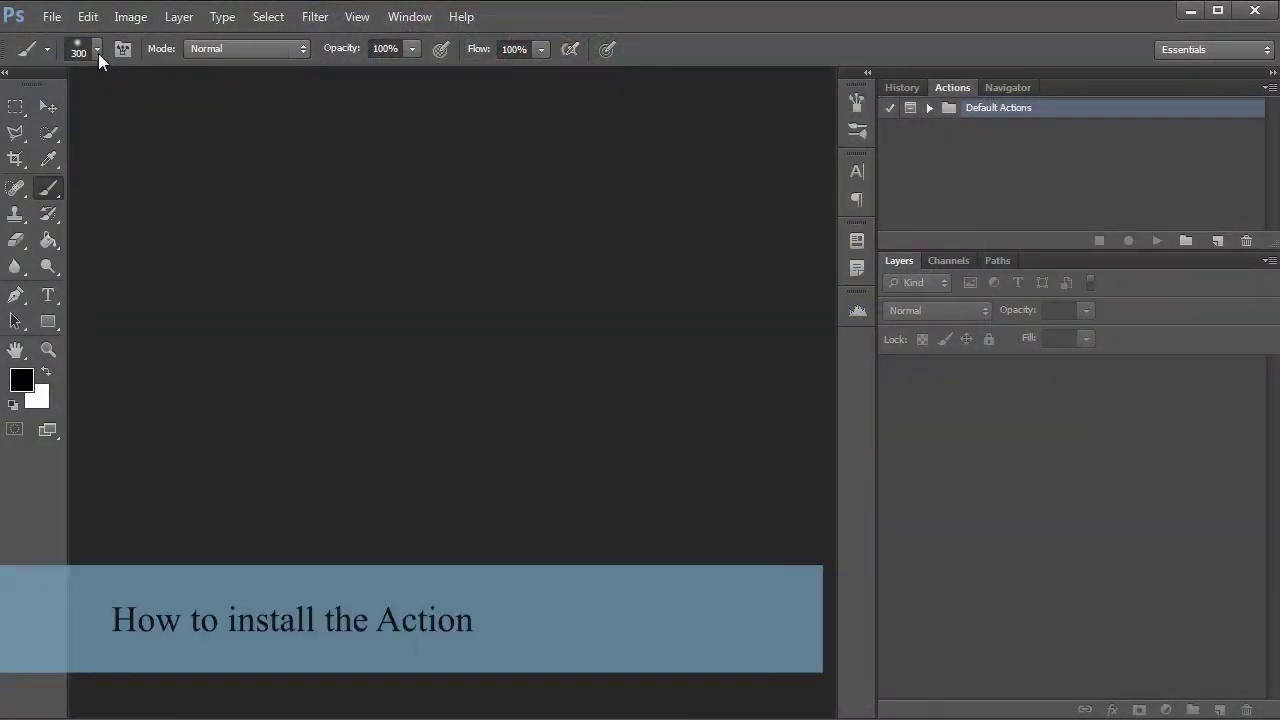
- Load the Pencil Drawing.abr brush set and select its first 300 px brush preset
left_click(98, 50)
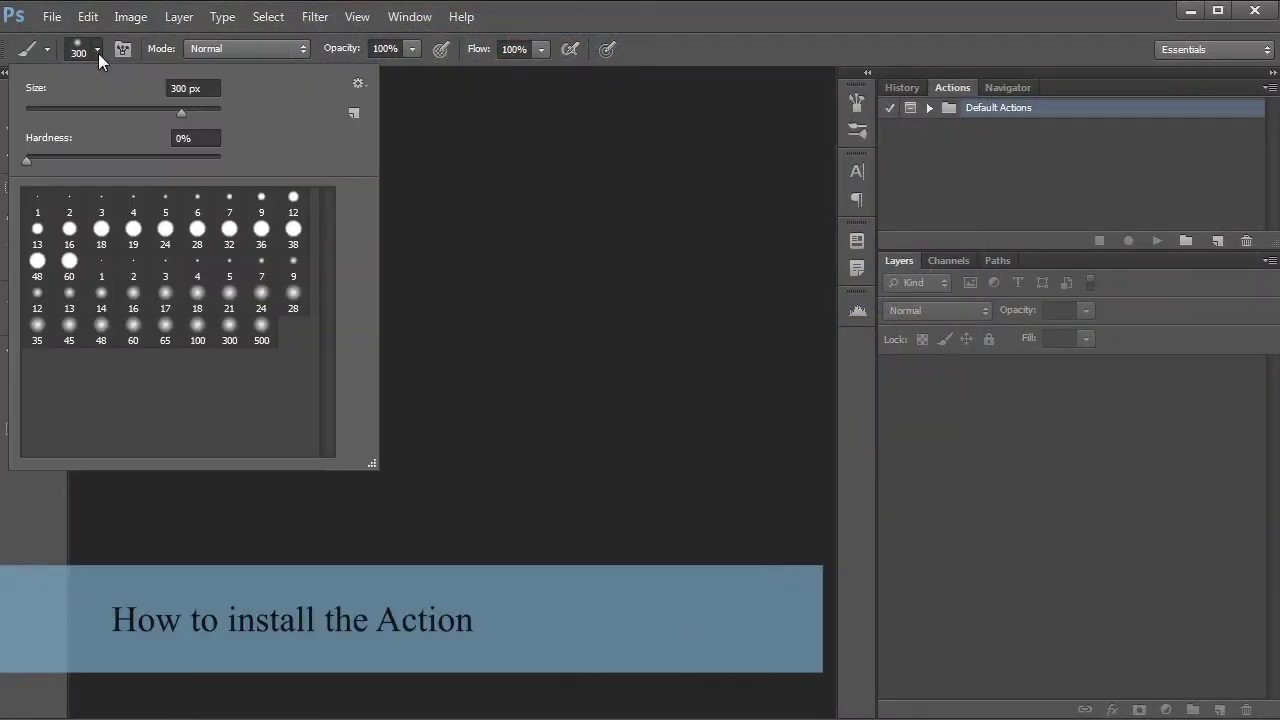
left_click(357, 81)
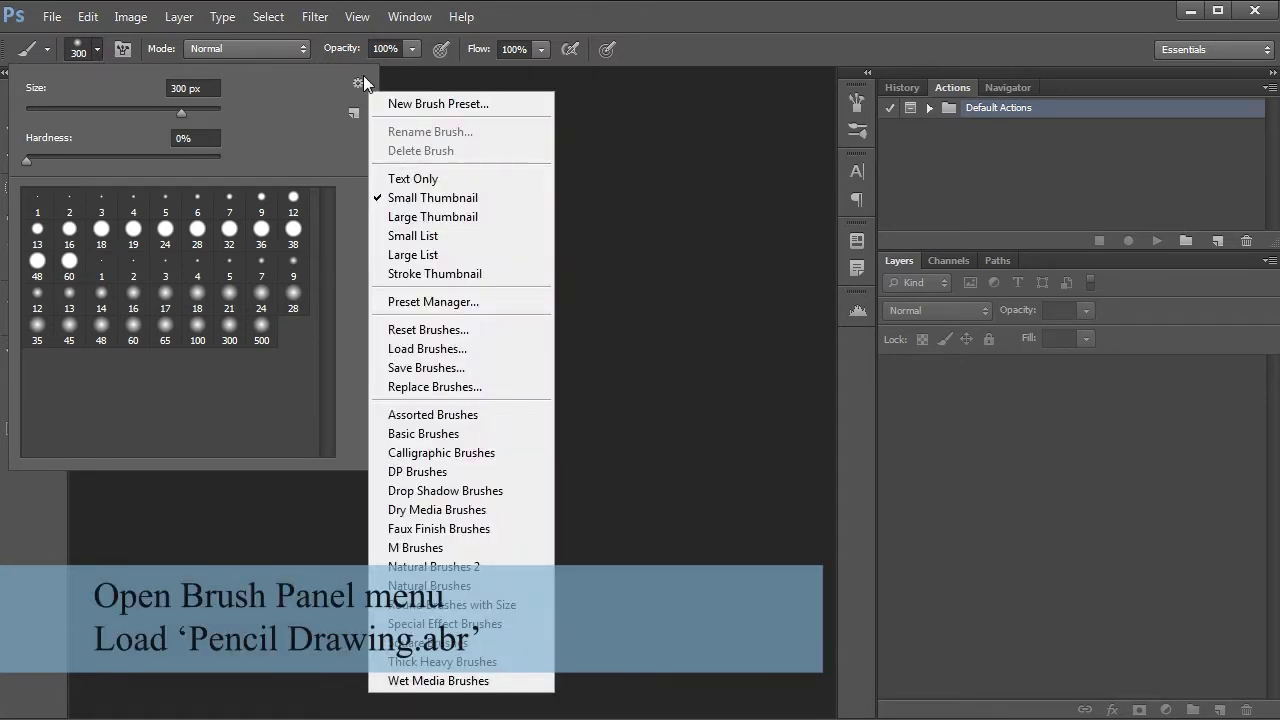
left_click(467, 387)
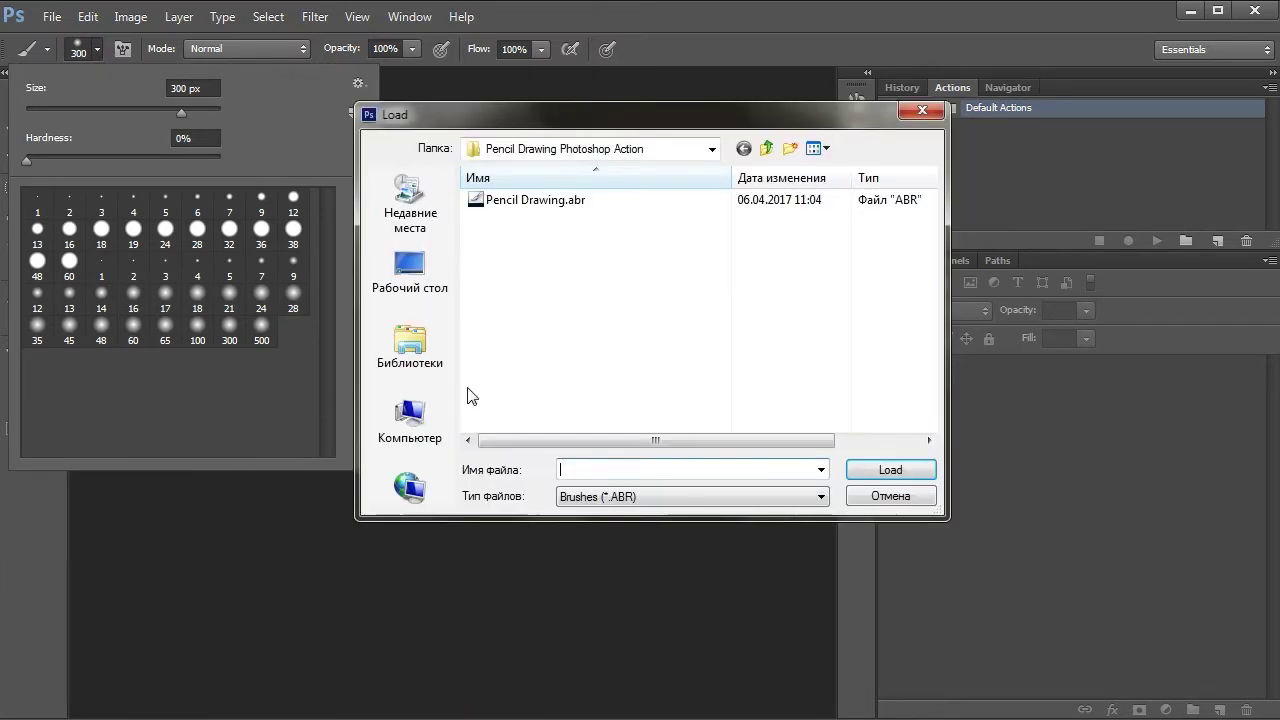
left_click(537, 201)
left_click(903, 467)
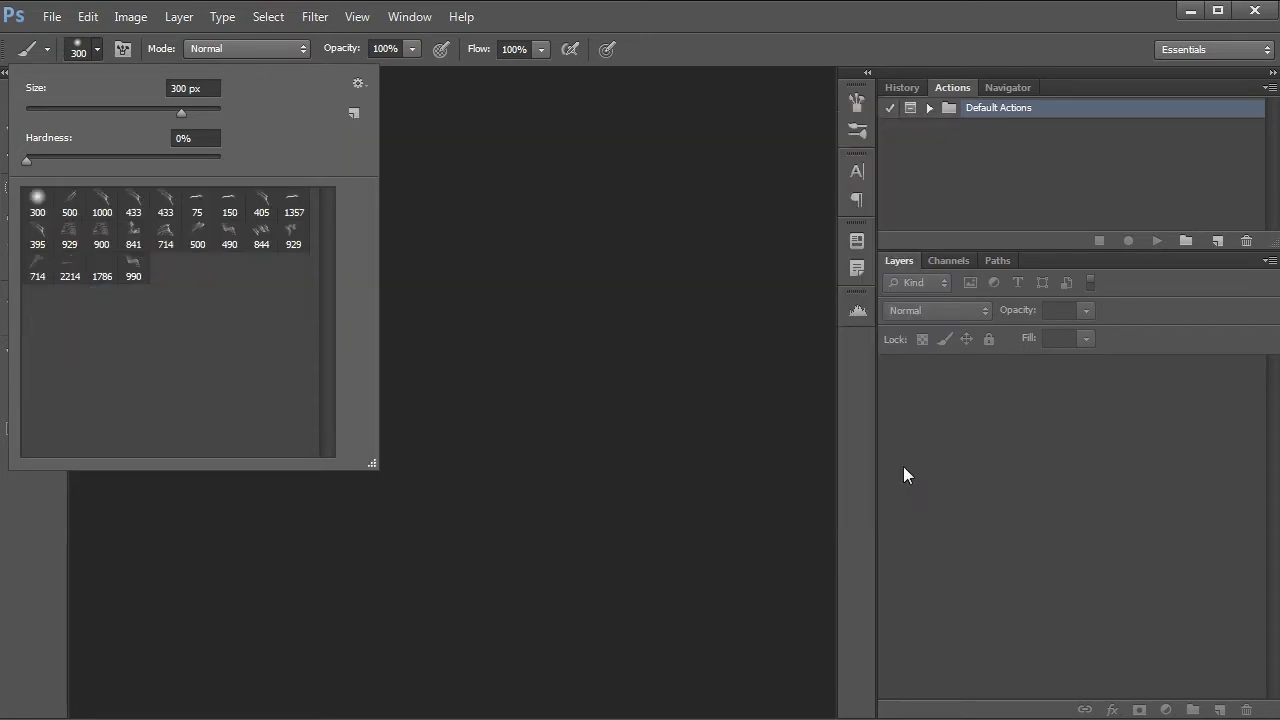
left_click(35, 204)
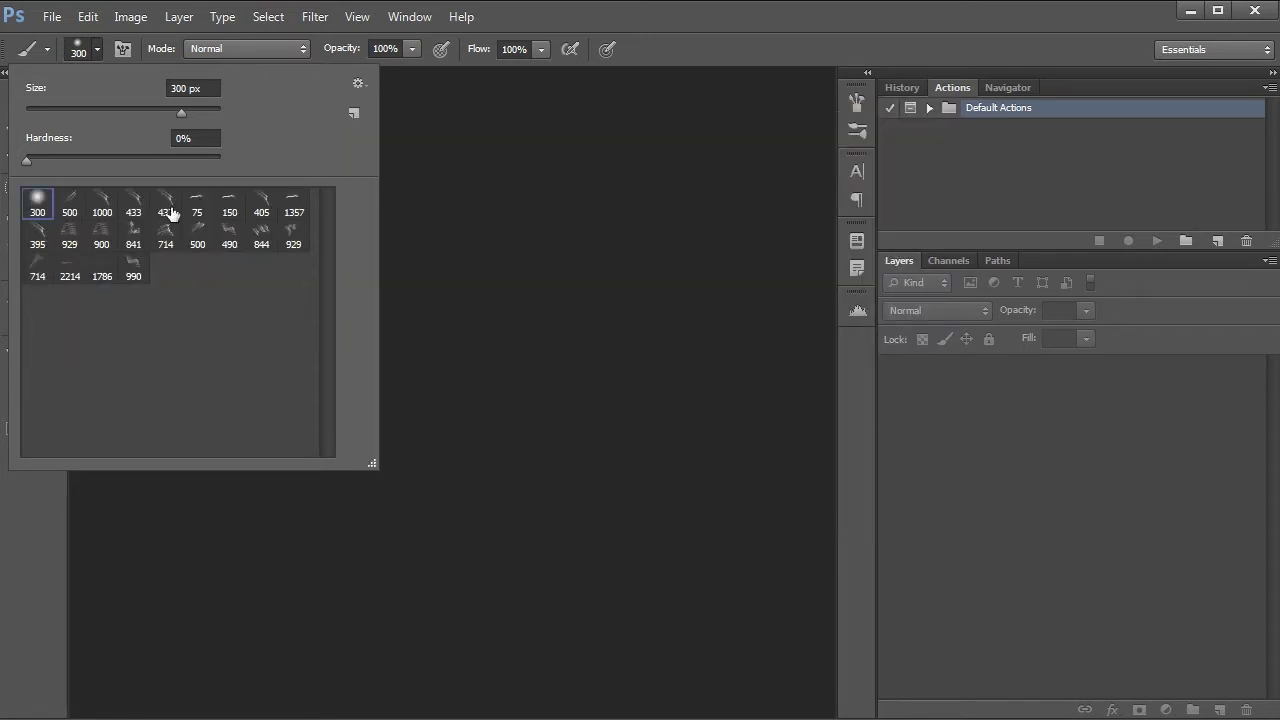
left_click(96, 48)
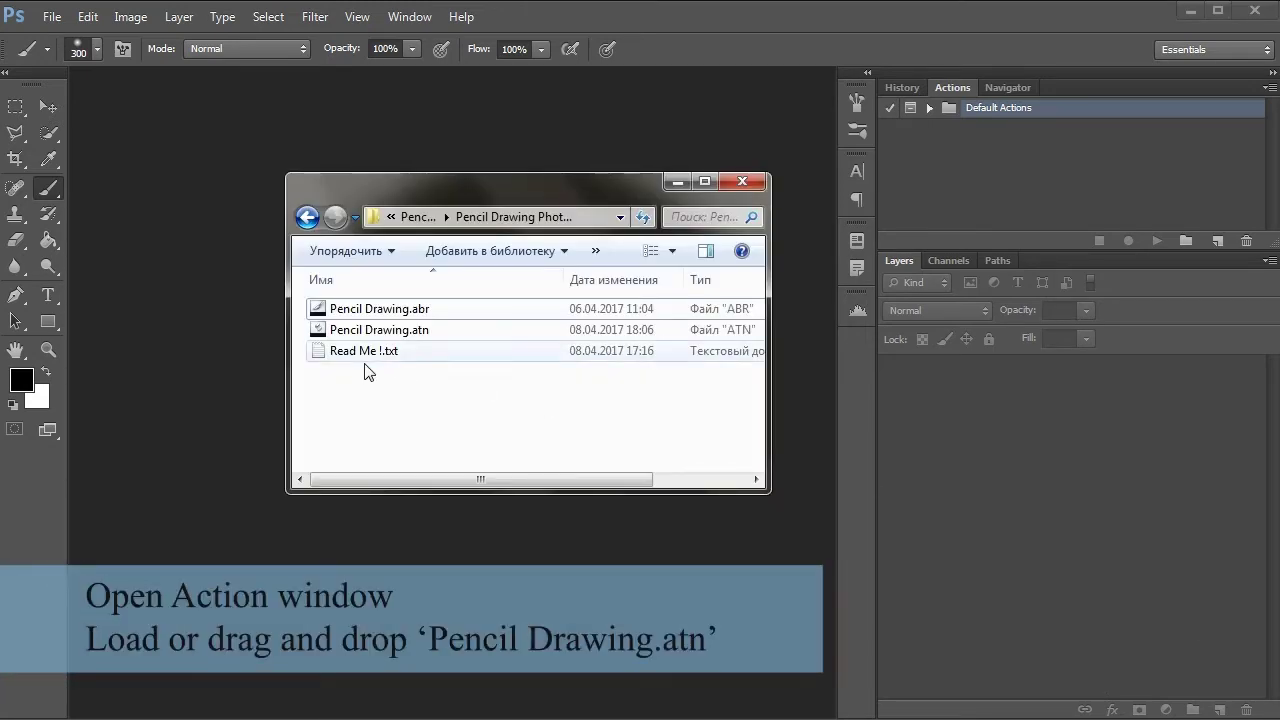
- Drag Pencil Drawing.atn from its folder into the Actions panel to add the action set
left_click(368, 352)
left_click(382, 309)
left_click(404, 333)
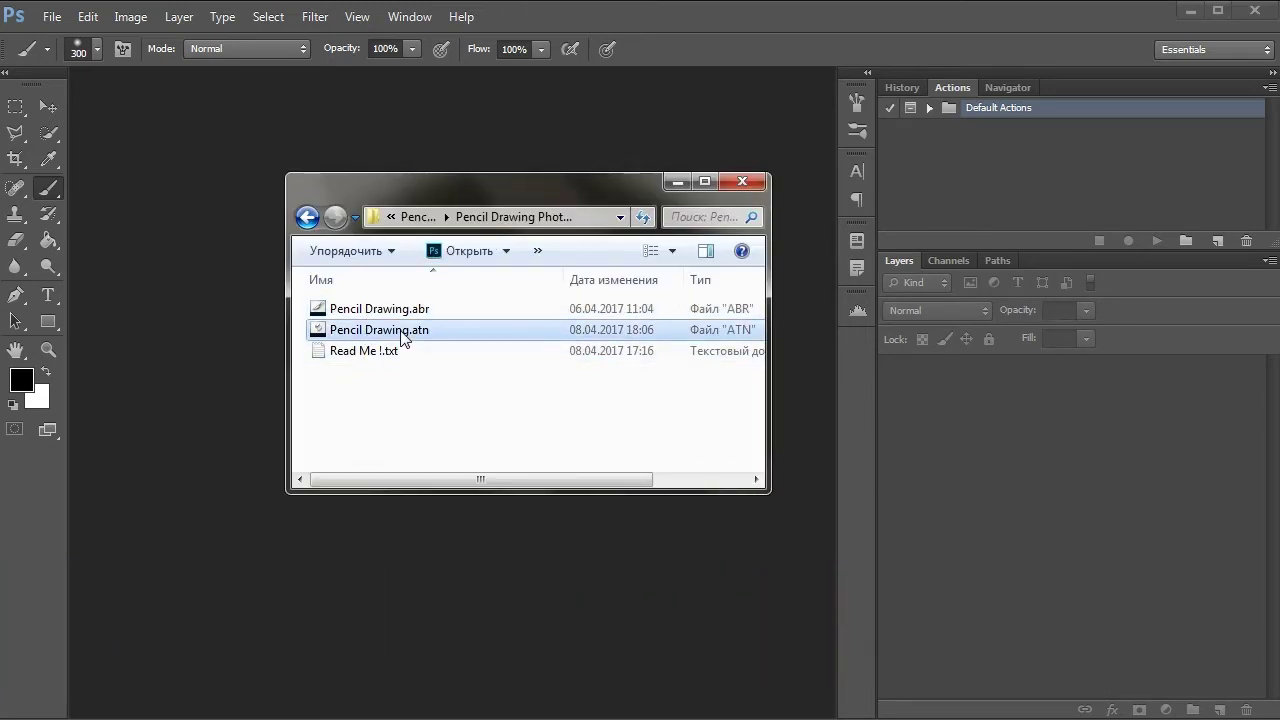
left_click_drag(369, 337, 958, 212)
- Expand the Pencil Drawing set, review its three actions, and select Light Paper
left_click(928, 129)
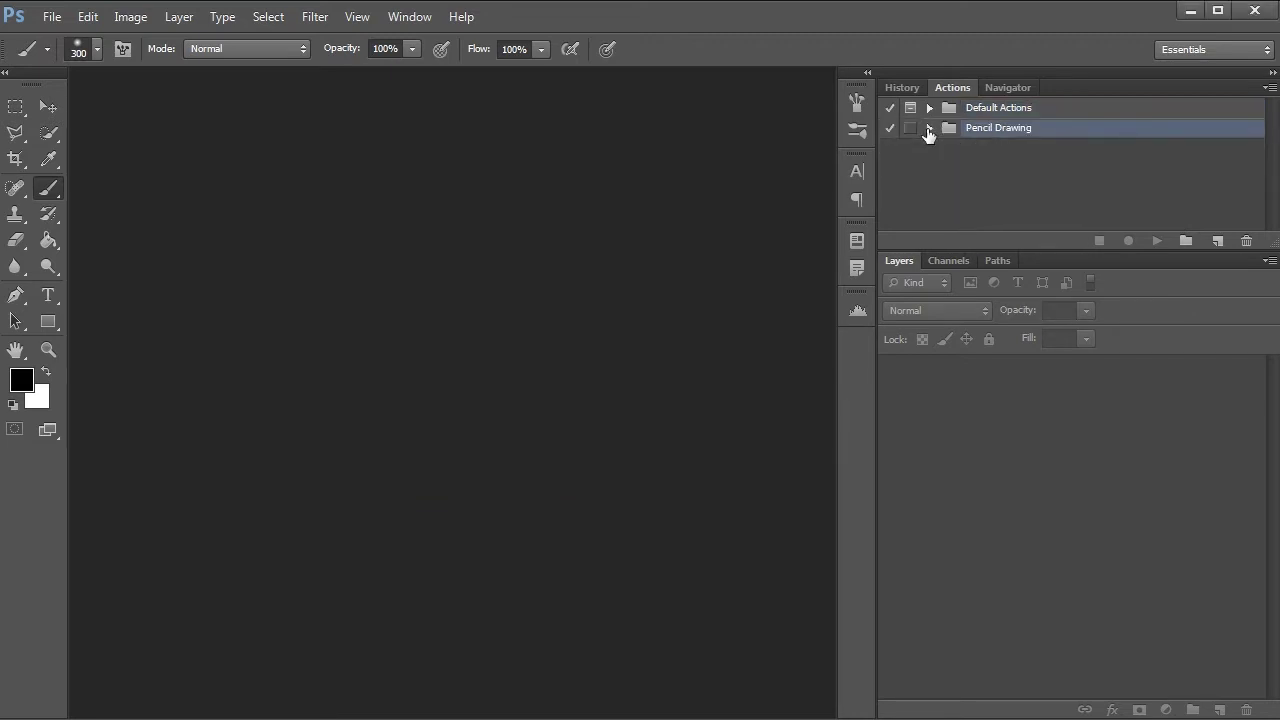
left_click(928, 129)
left_click(968, 148)
left_click(976, 167)
left_click(986, 187)
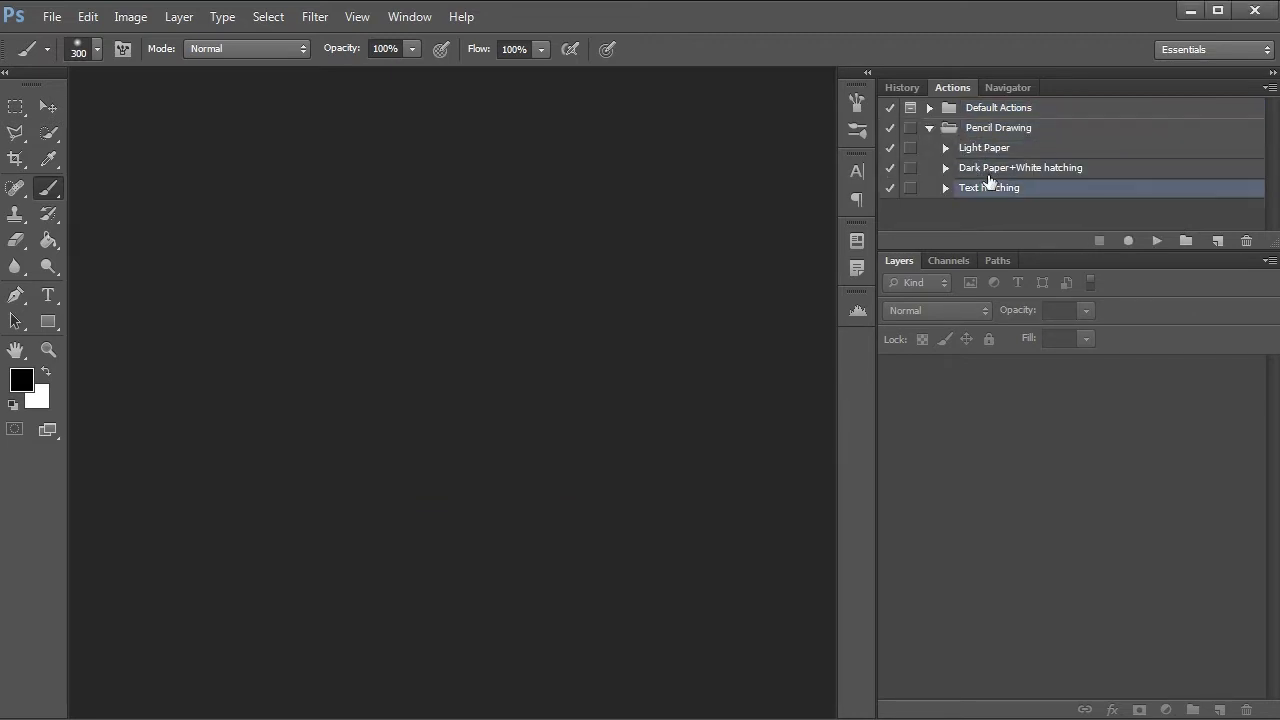
left_click(1008, 150)
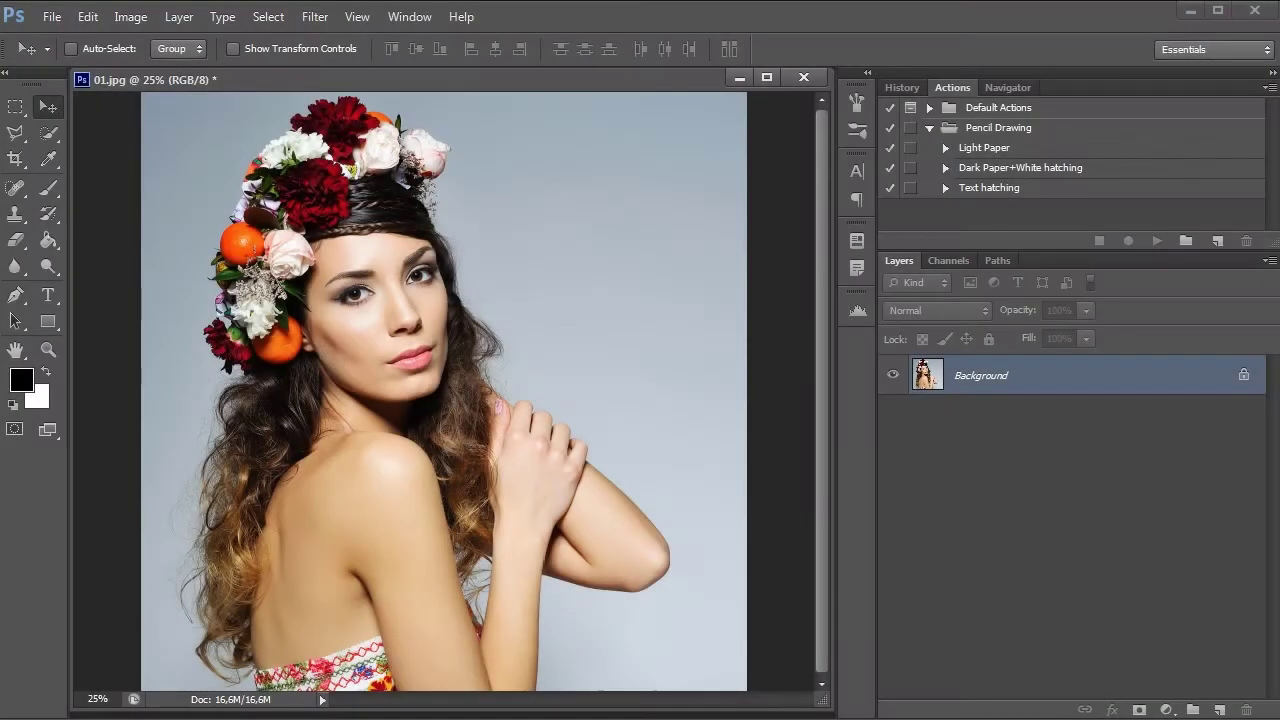
- Add a new empty layer above the Background and name it 'ga'
left_click(1219, 709)
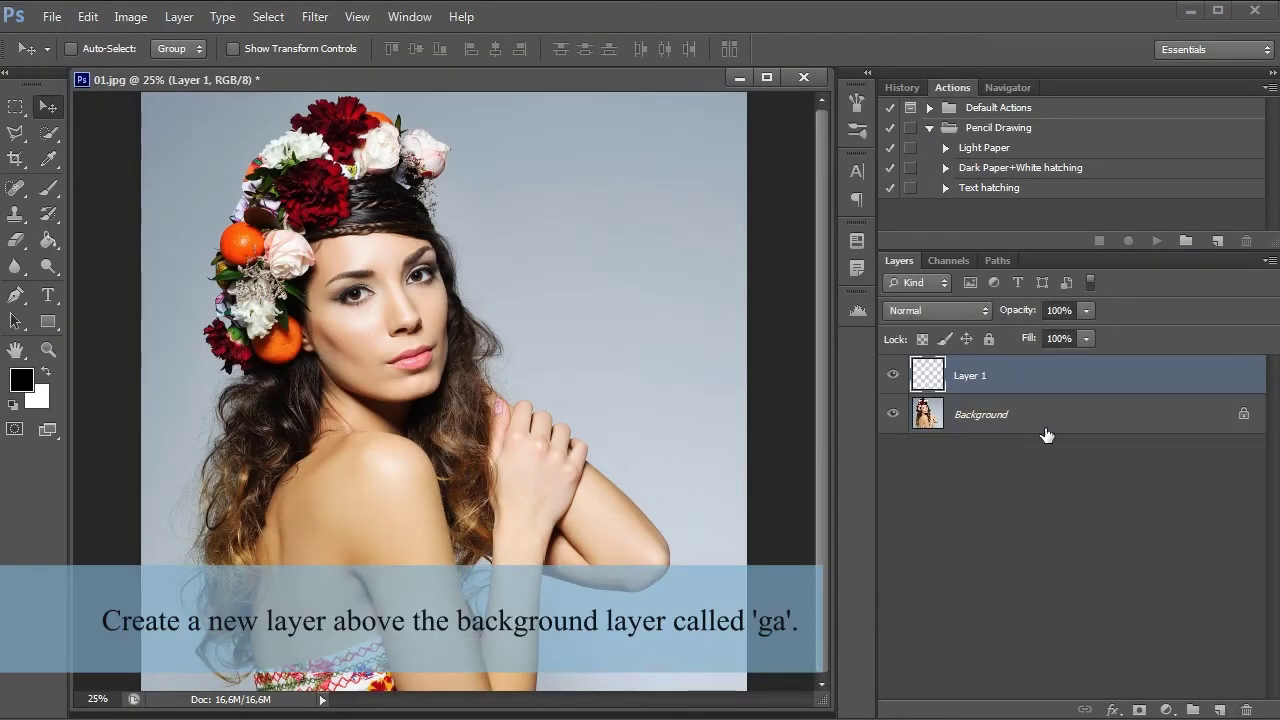
double_click(970, 376)
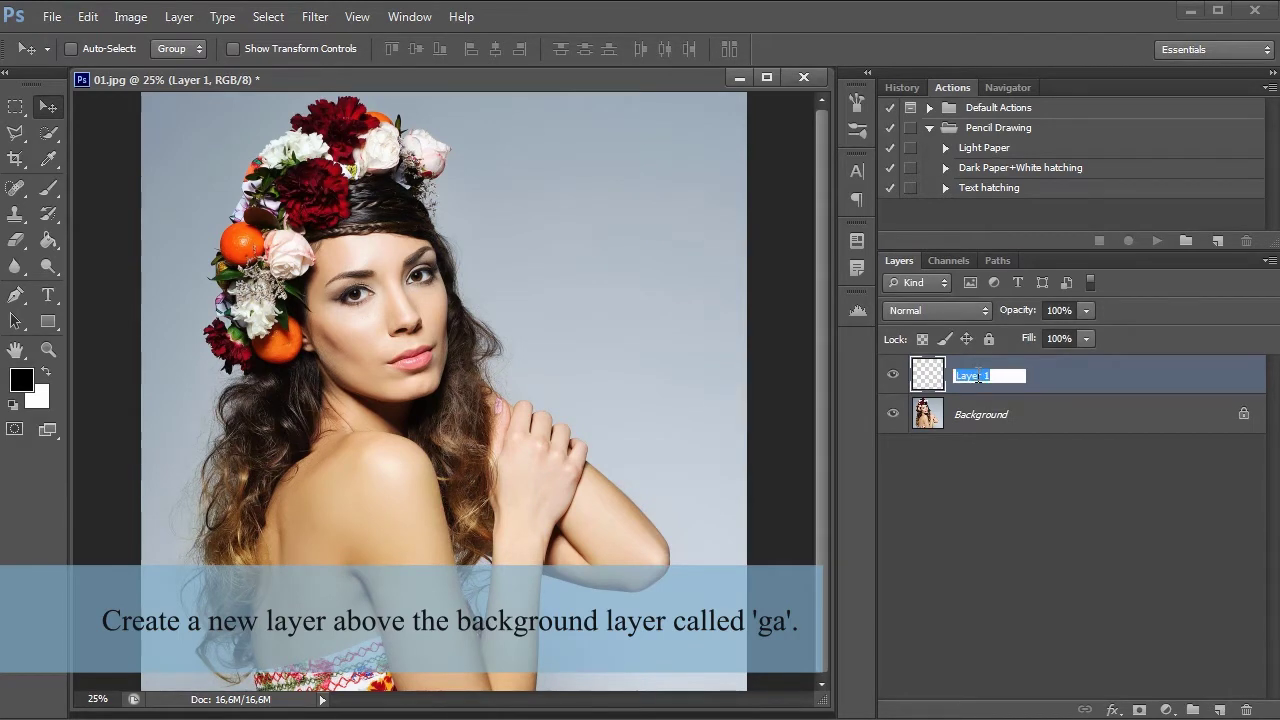
type("ga")
key("Return")
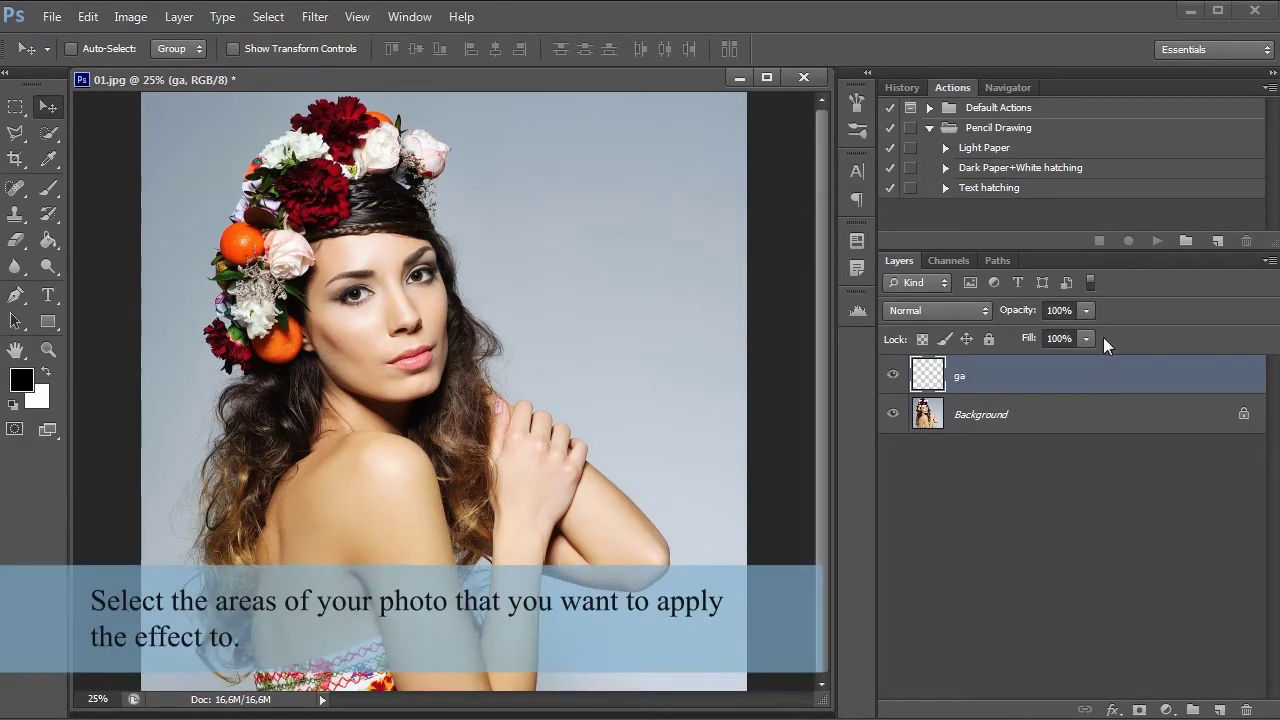
- Quick-select the grey backdrop, invert to the woman, add the pink flower, then reselect layer ga
left_click(47, 132)
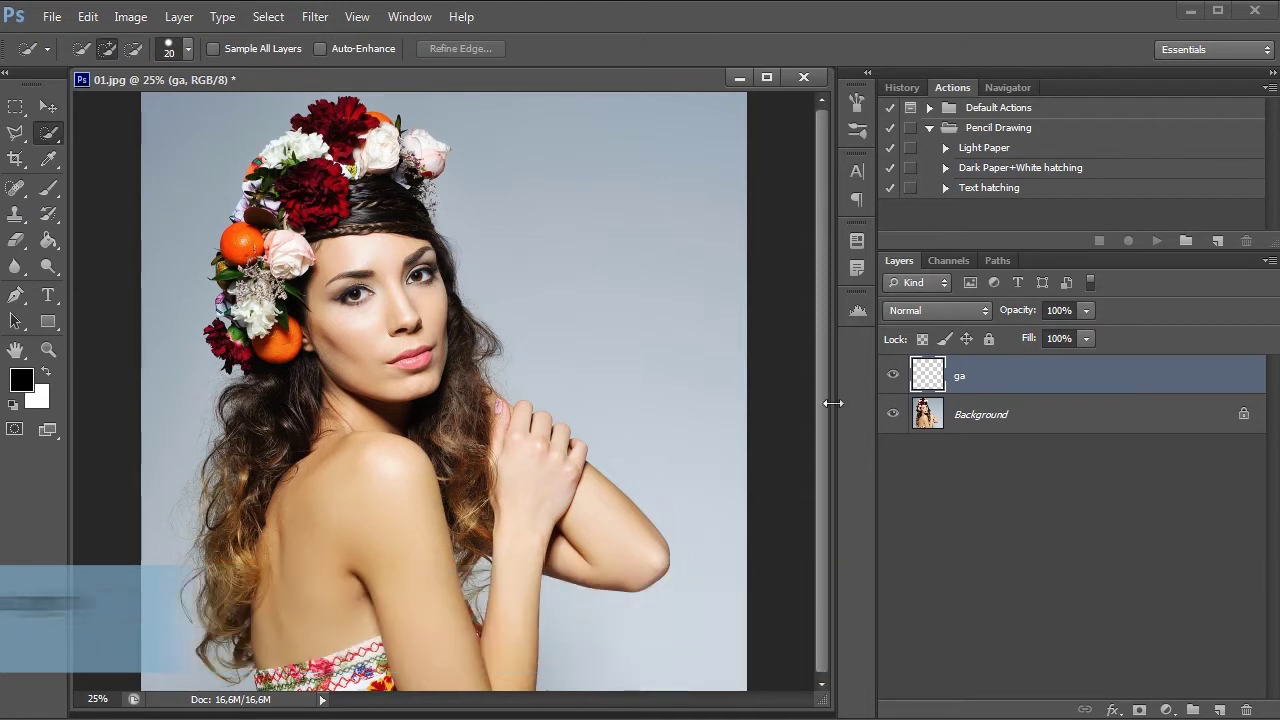
left_click(975, 413)
mouse_move(704, 580)
left_mouse_down()
mouse_move(704, 614)
mouse_move(182, 399)
left_mouse_up()
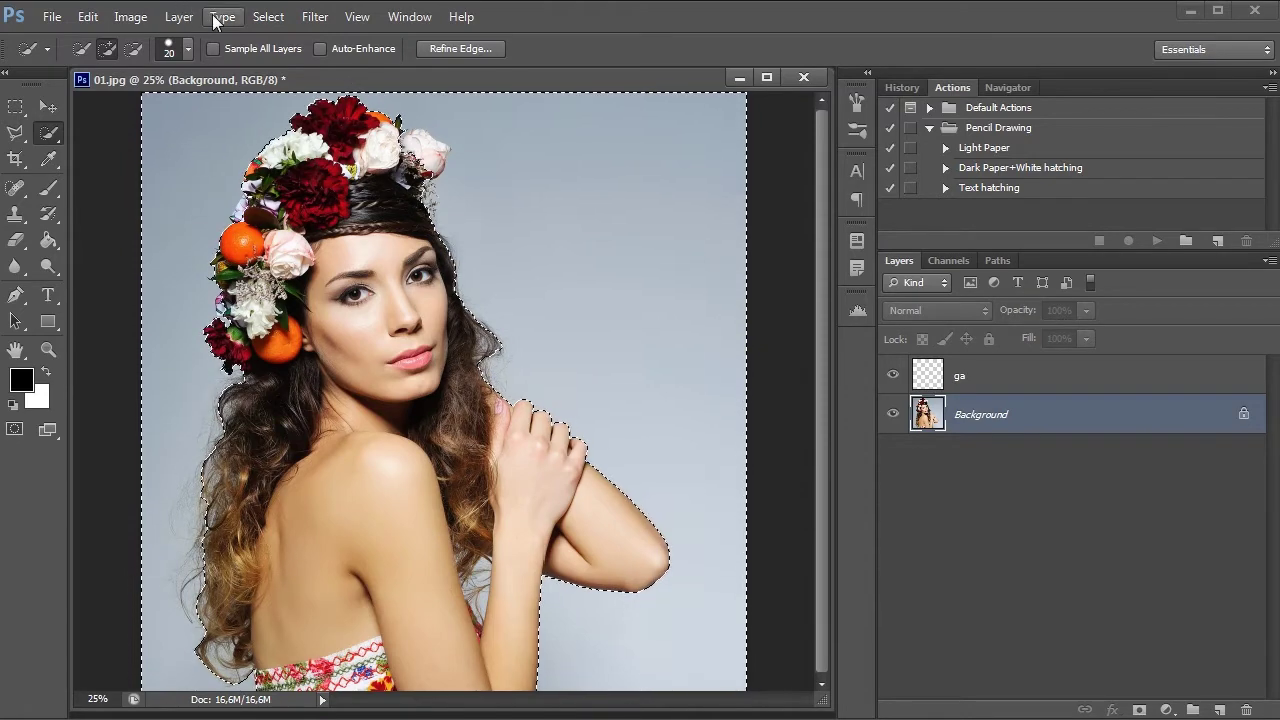
left_click(265, 17)
left_click(295, 91)
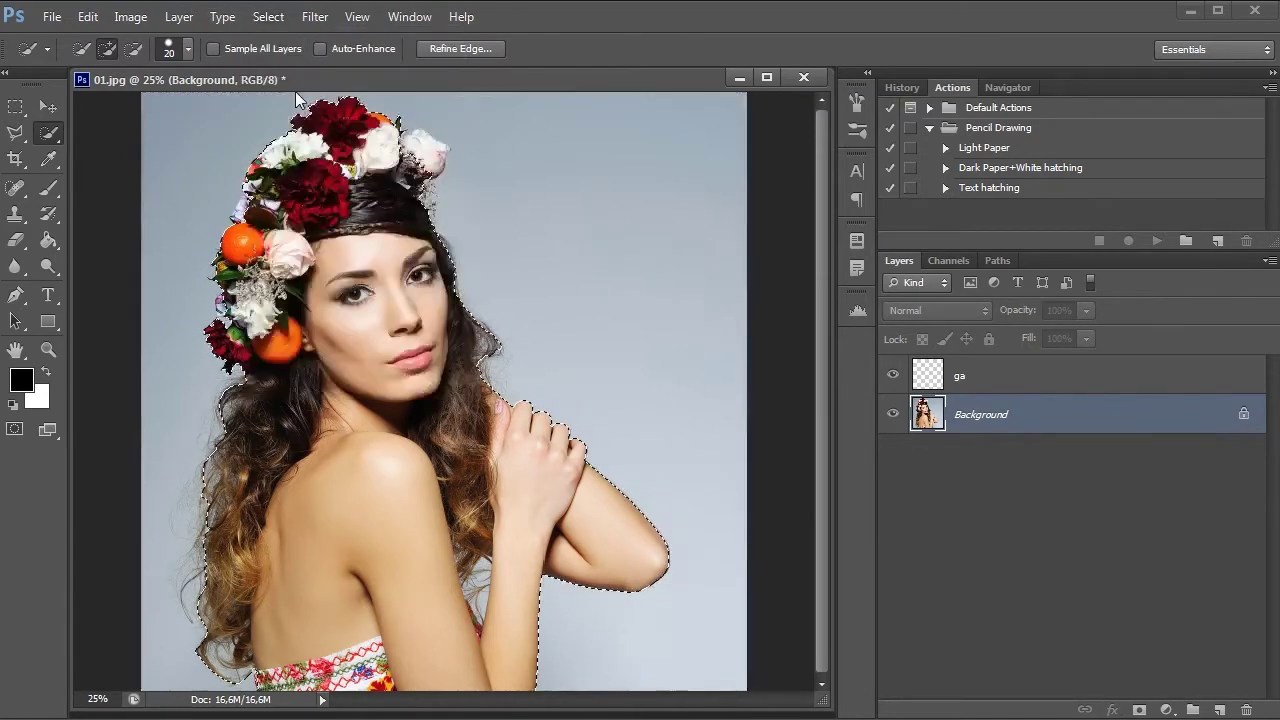
left_click(441, 157)
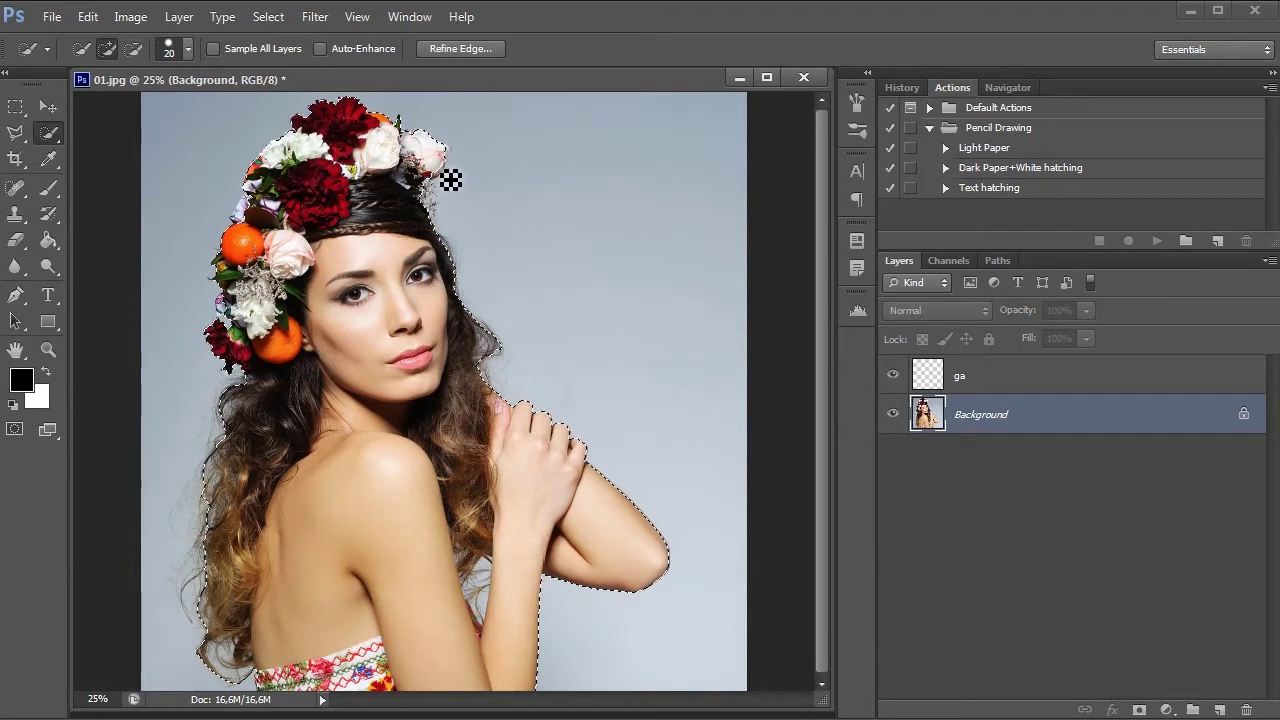
left_click(957, 383)
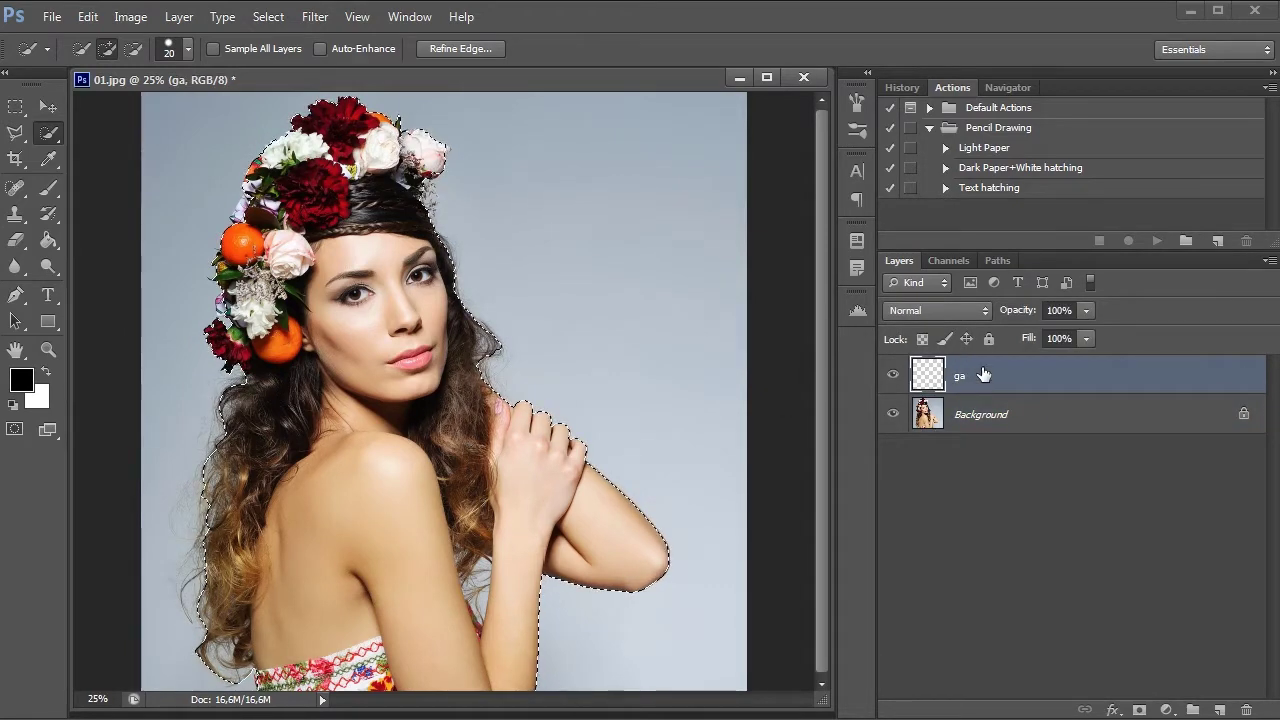
- Fill the selected figure with pure red (#ff0000) on layer ga, then deselect
left_click(22, 380)
left_click_drag(858, 116, 897, 86)
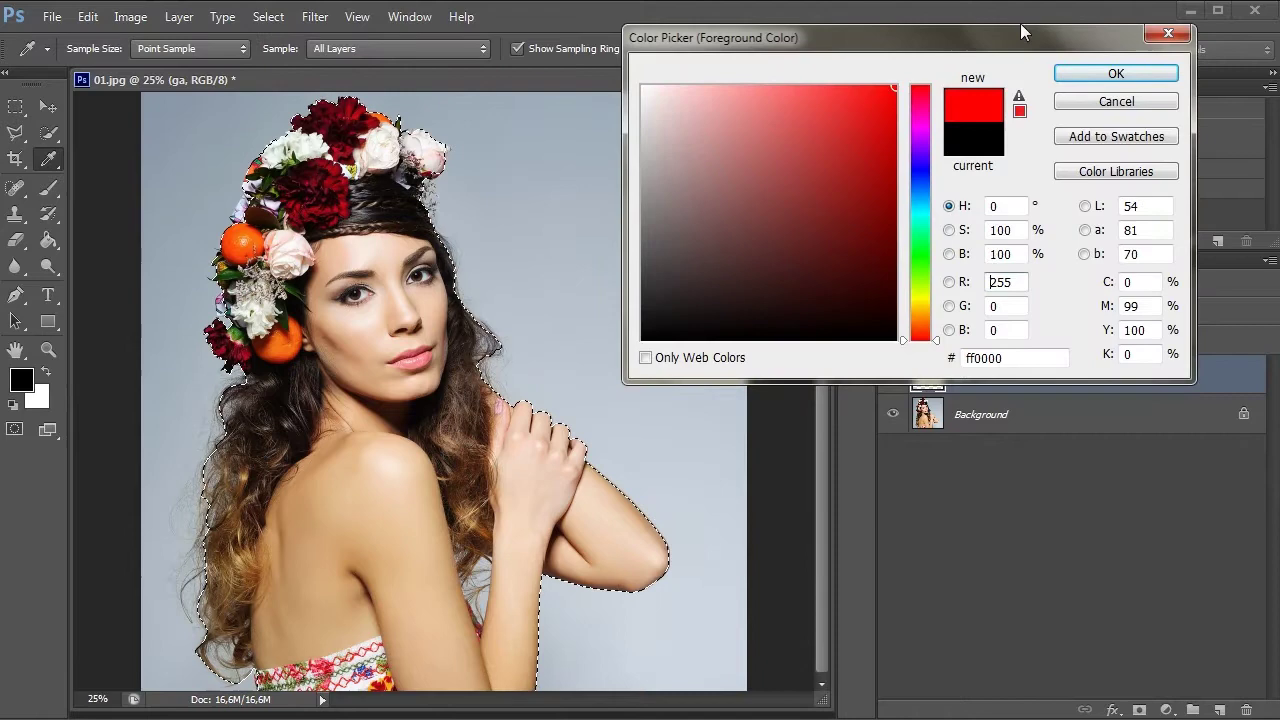
left_click(1096, 78)
left_click(47, 245)
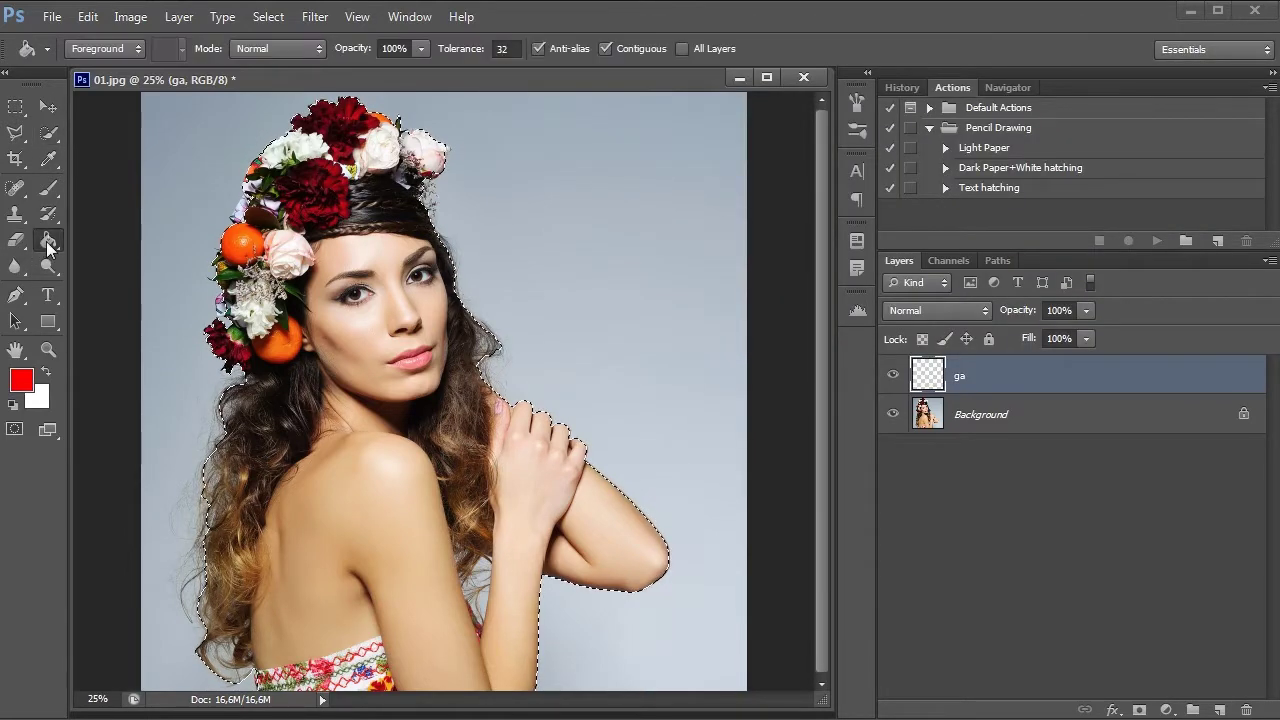
left_click(280, 228)
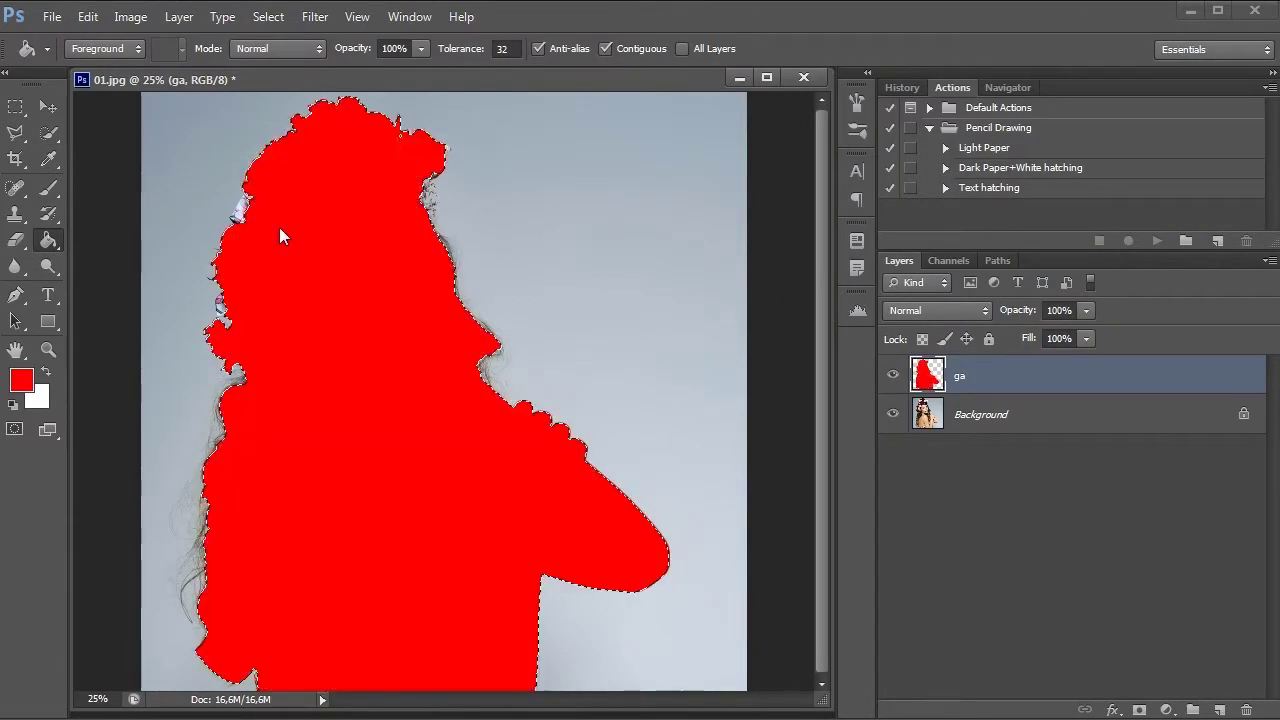
left_click(15, 106)
left_click(199, 170)
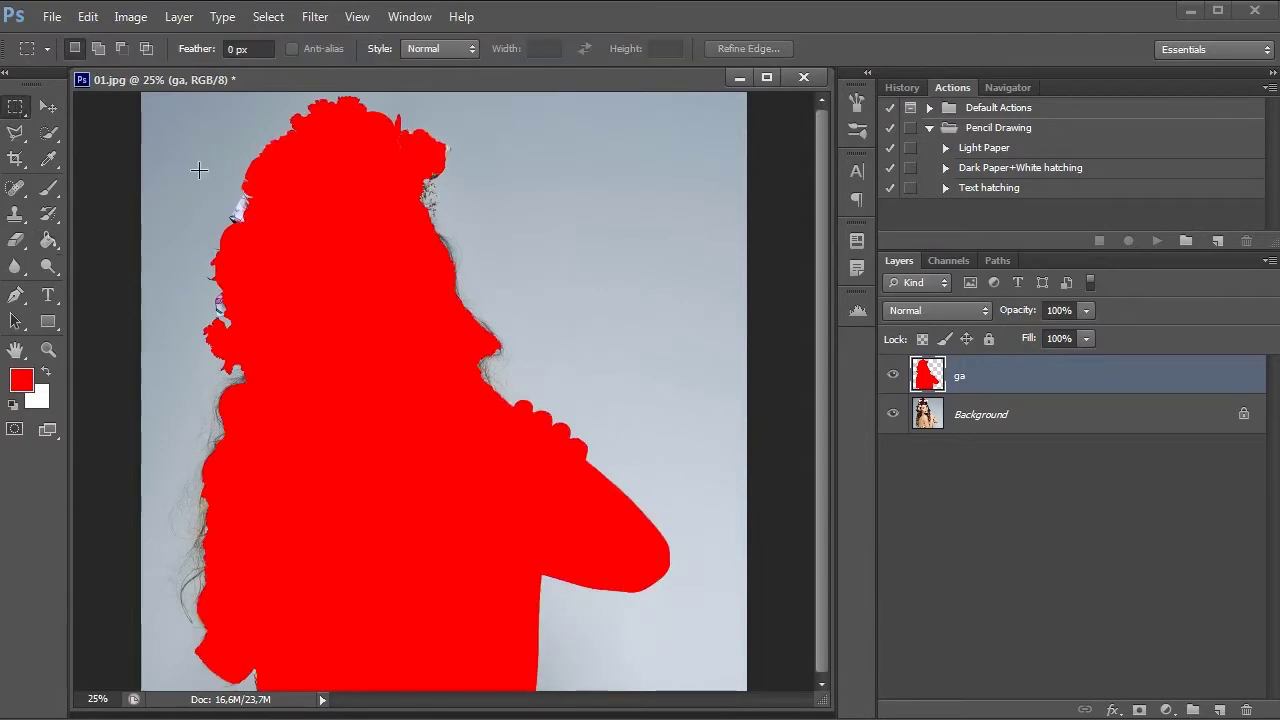
- Set up the Brush tool at 129 px with 56% hardness
left_click(47, 187)
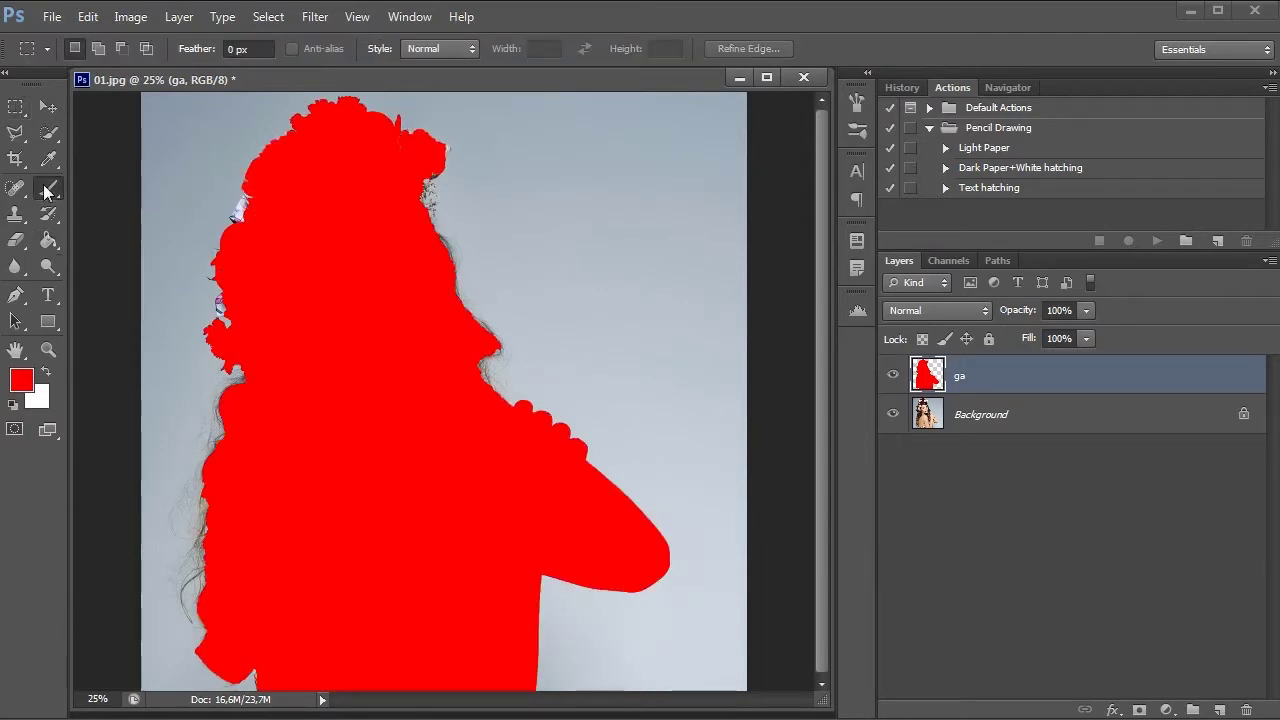
left_click(97, 49)
left_click_drag(158, 108, 137, 110)
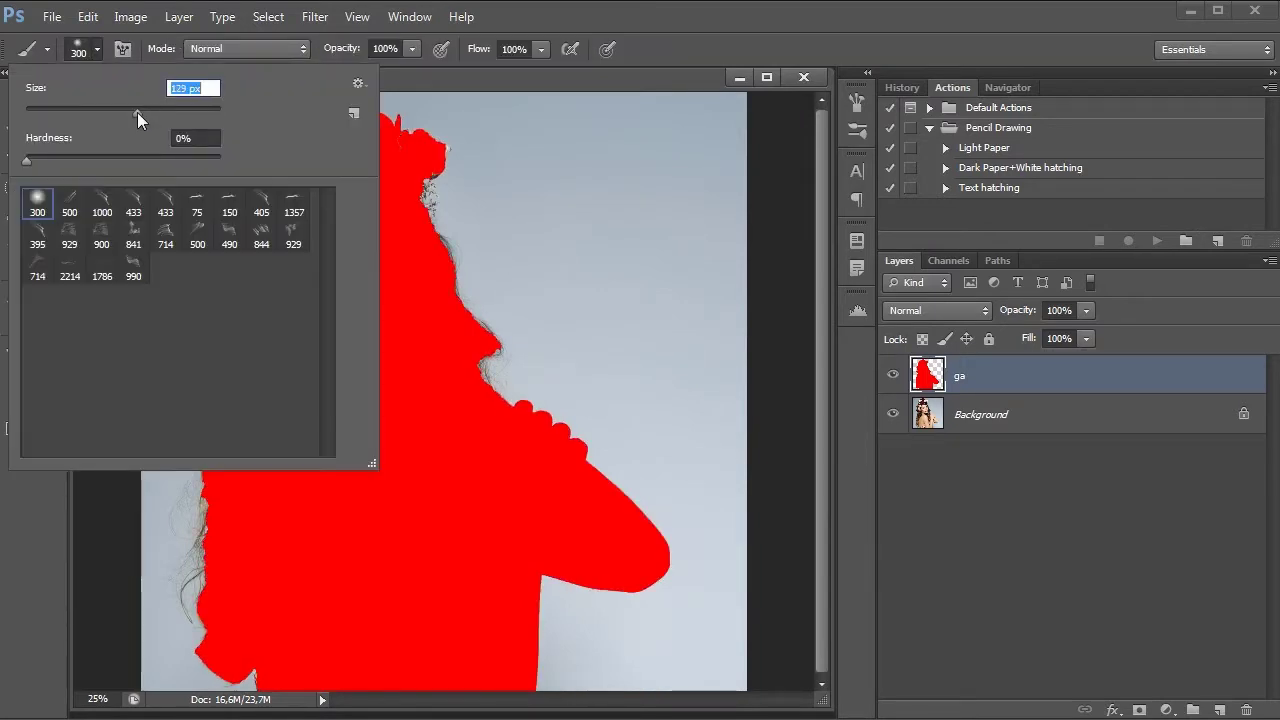
left_click_drag(110, 157, 157, 157)
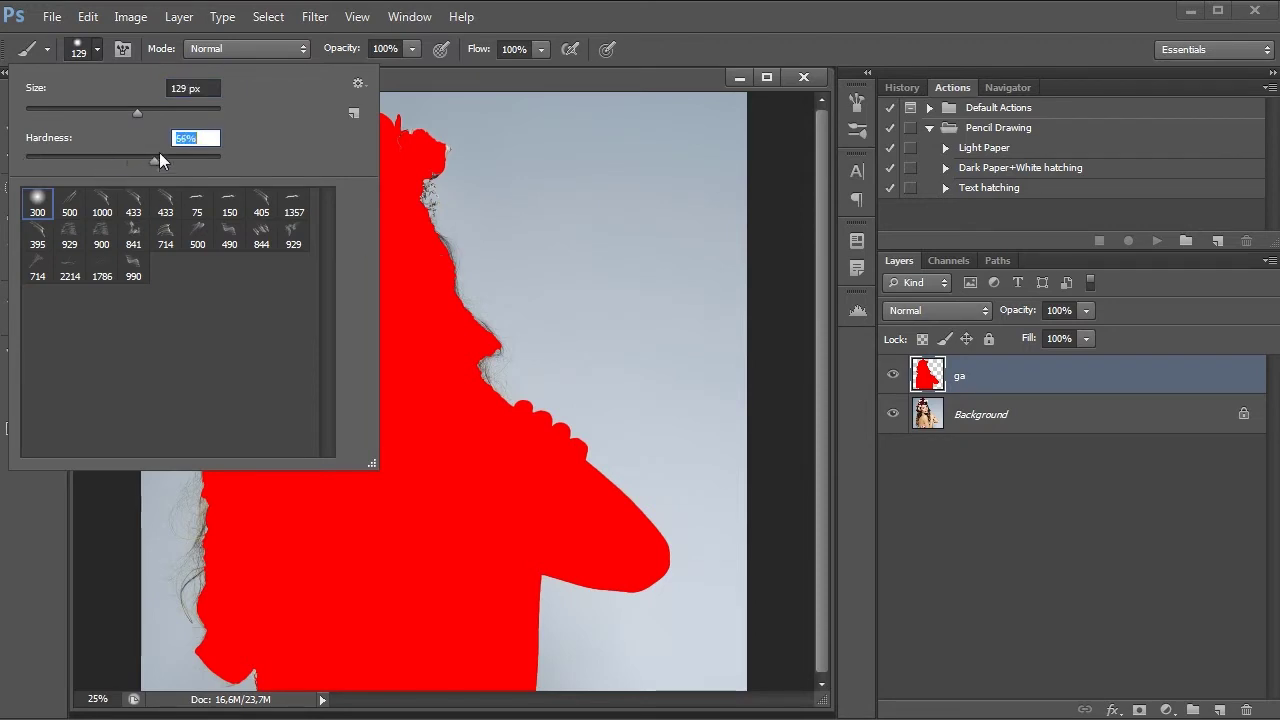
left_click(97, 50)
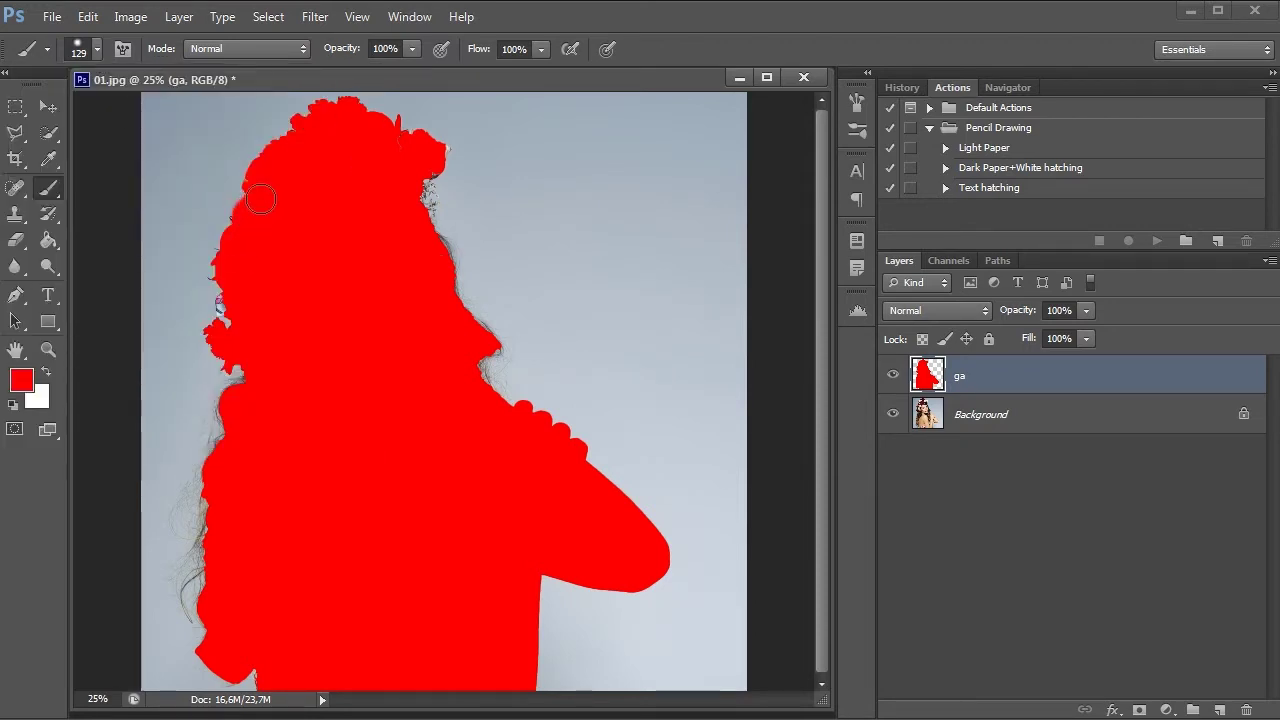
- Paint red over gaps along the hair edges, neck, lower left edge and grey hair strands
left_click_drag(229, 307, 219, 299)
left_click_drag(232, 398, 219, 471)
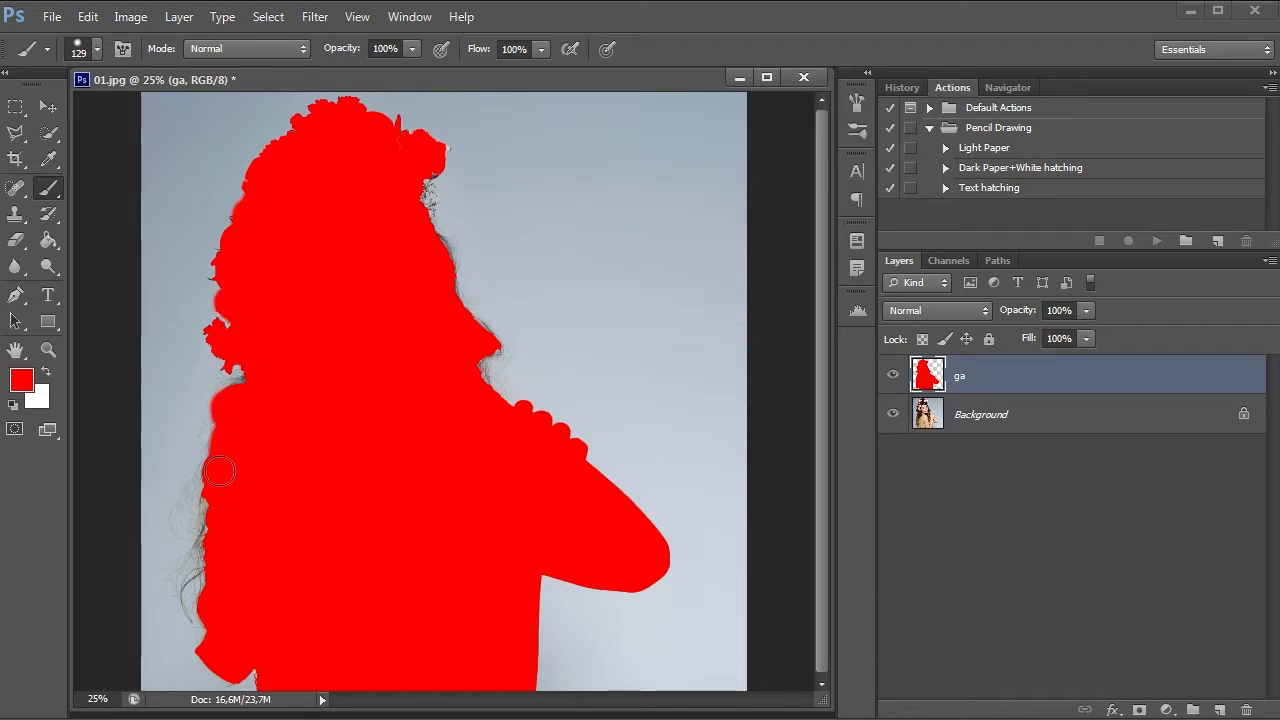
left_click(97, 48)
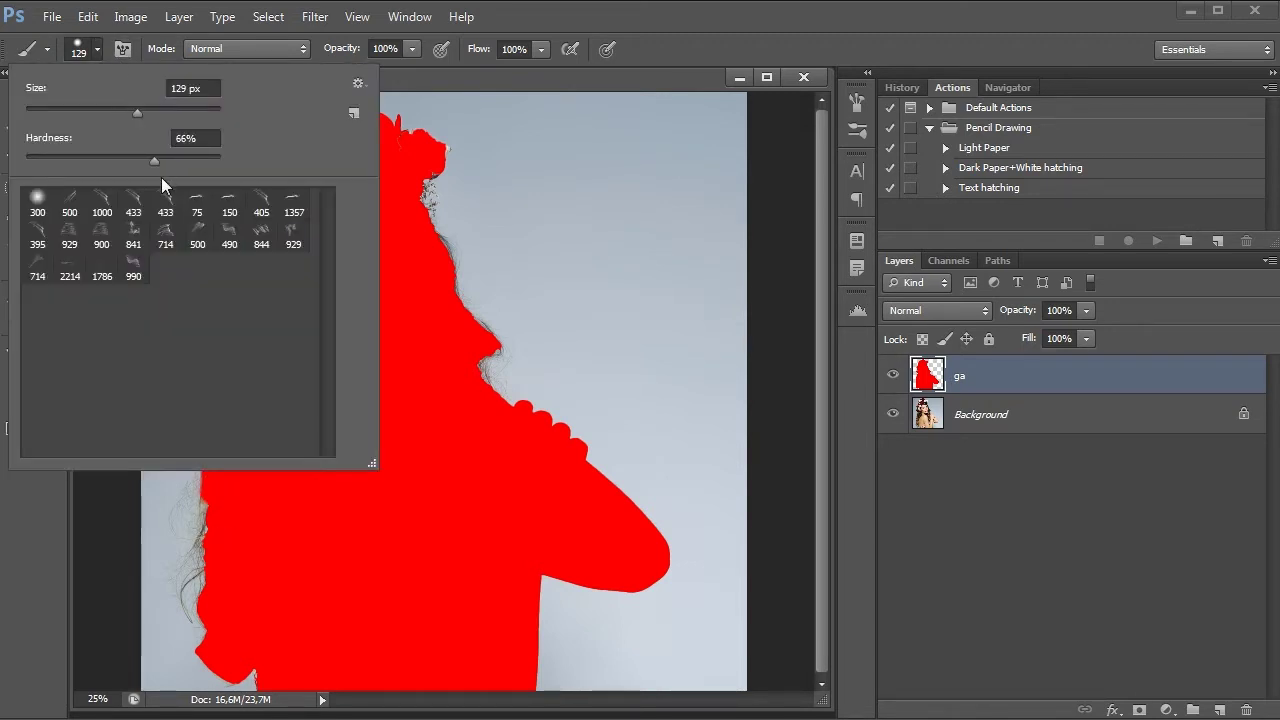
left_click_drag(157, 158, 97, 160)
key("Return")
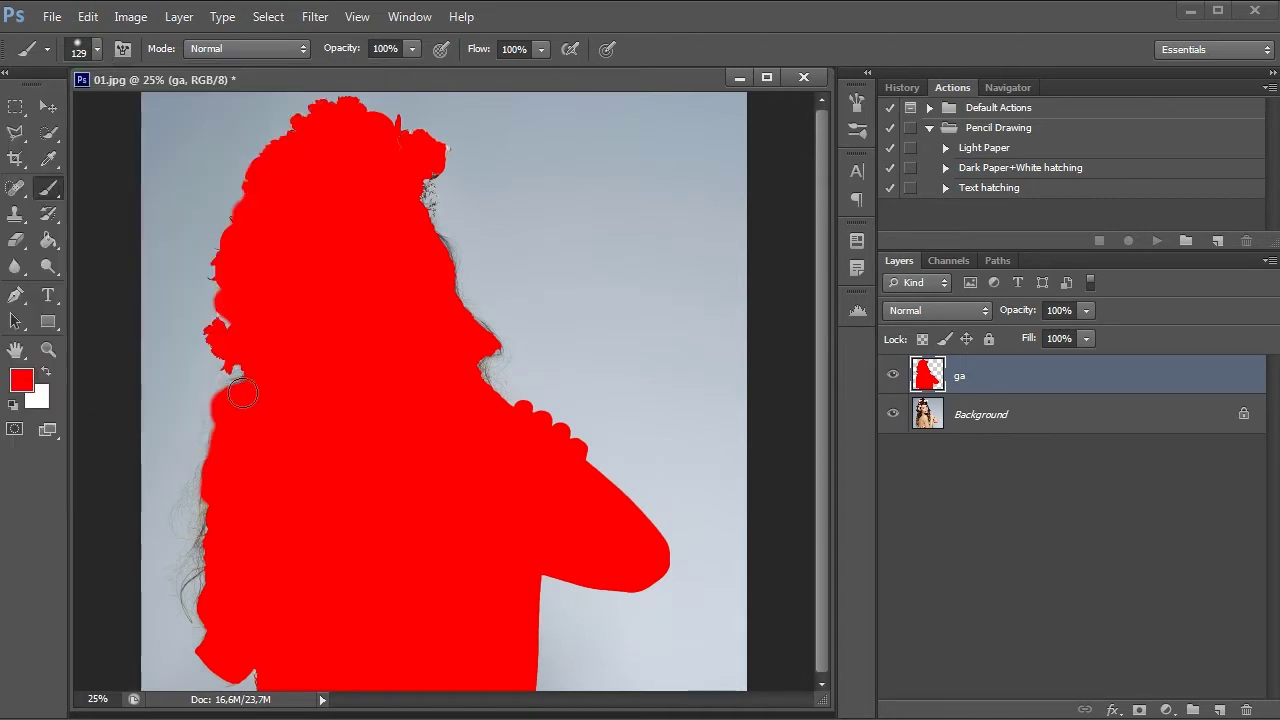
left_click_drag(242, 393, 204, 664)
left_click_drag(476, 376, 449, 305)
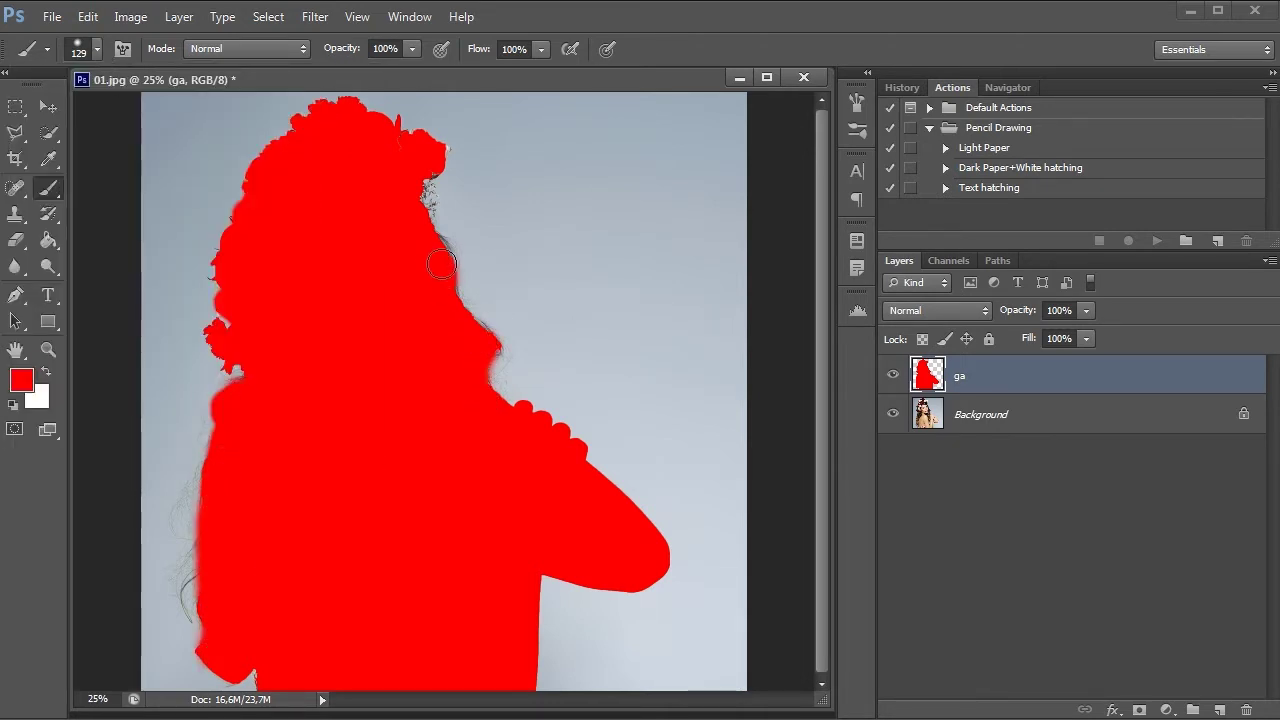
left_click_drag(420, 218, 432, 168)
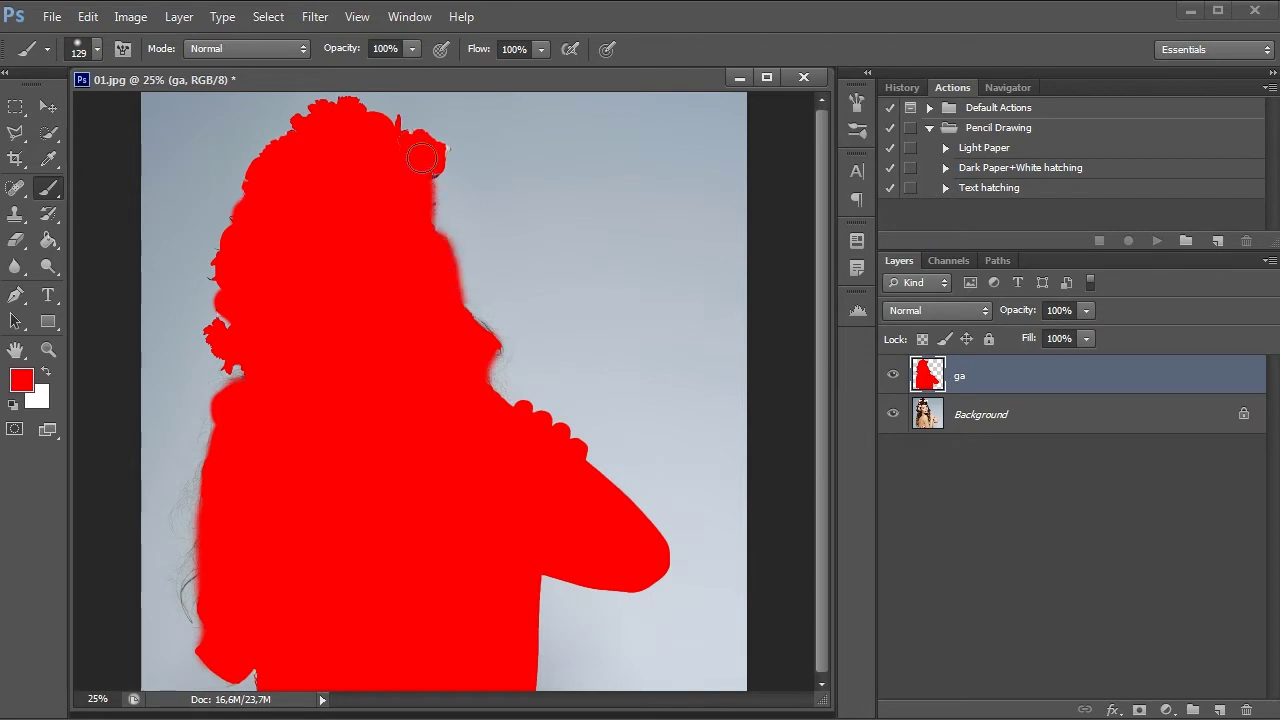
left_click(1012, 412)
- Run the Pencil Drawing set's Light Paper action on the photo
left_click(1013, 378)
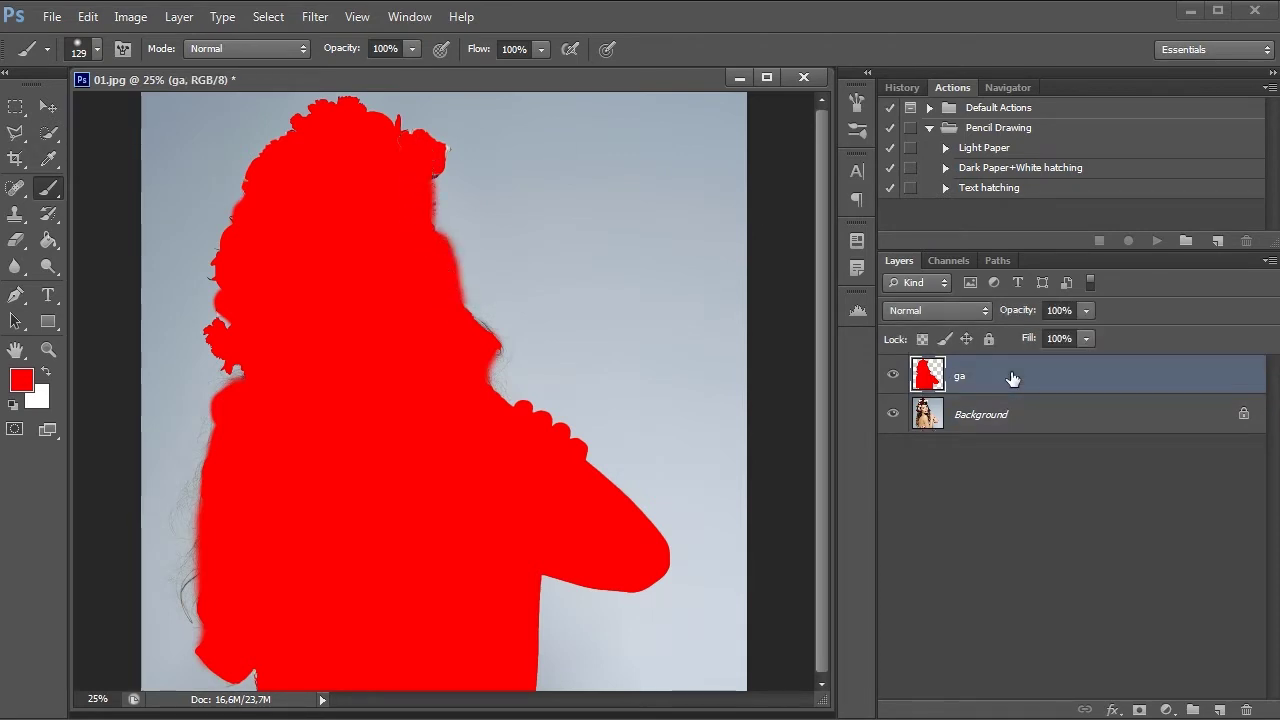
left_click(985, 189)
left_click(984, 149)
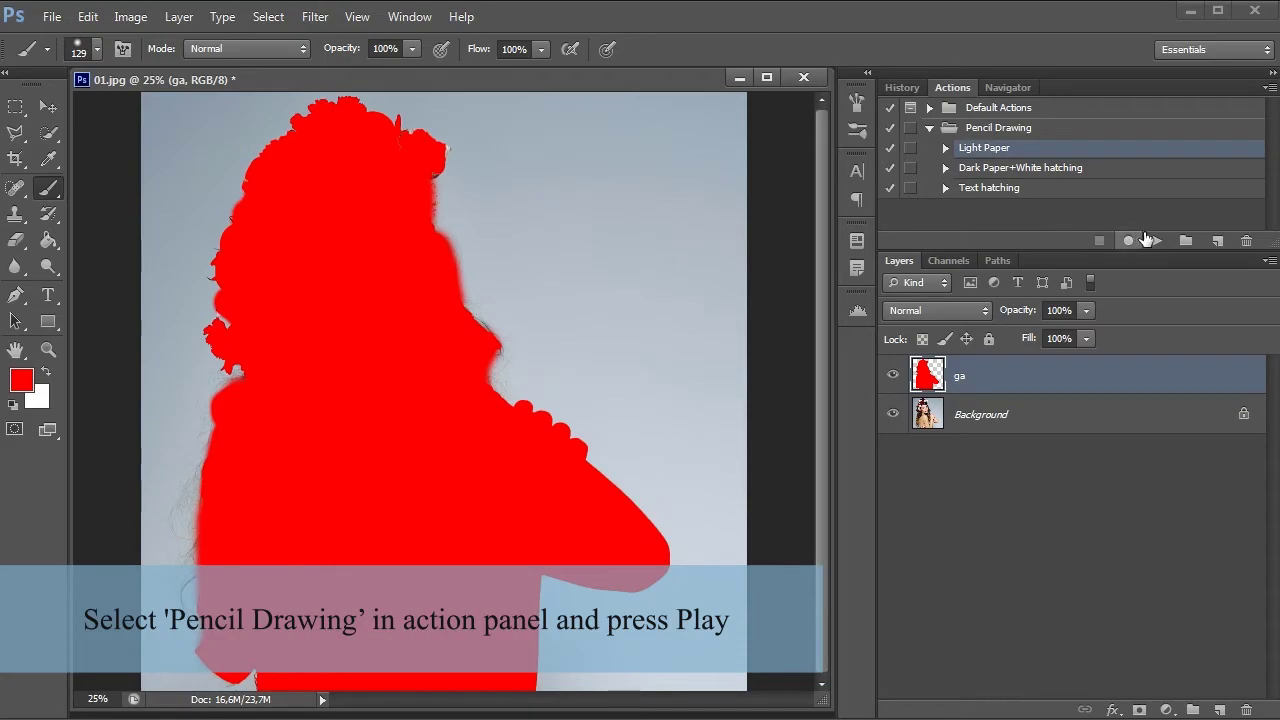
left_click(1157, 241)
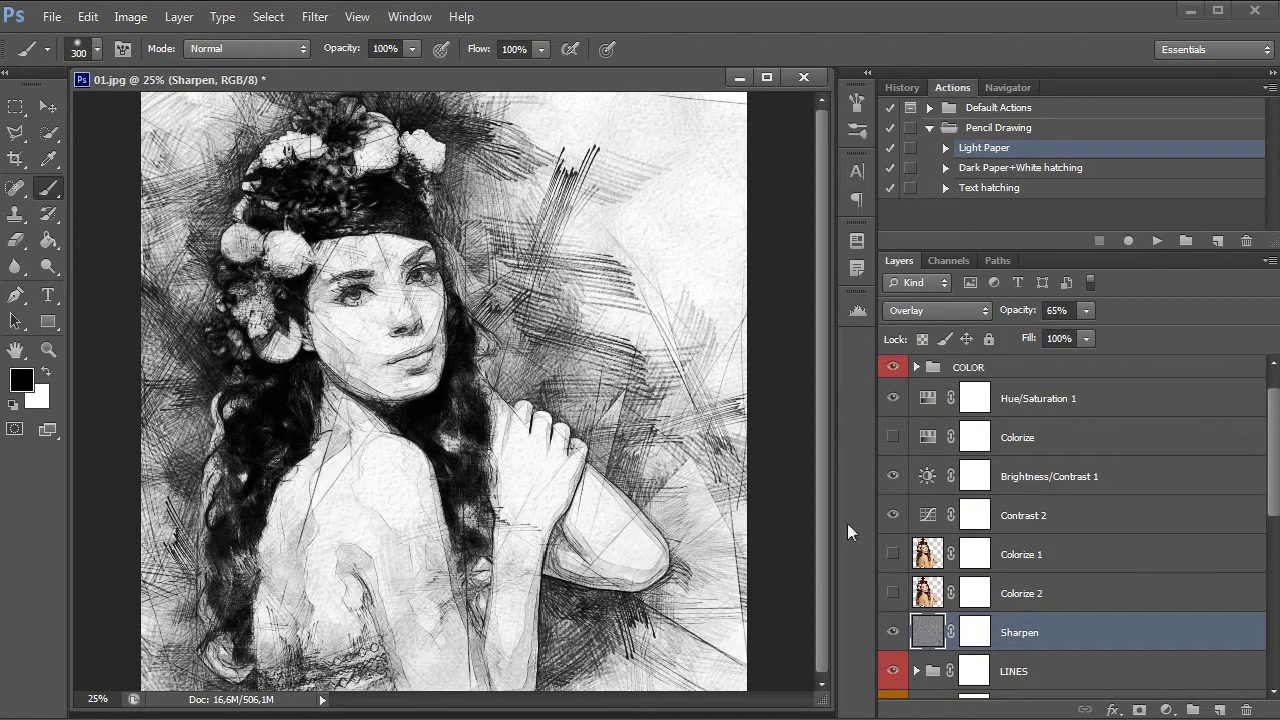
- Add 'Spring' in 100 pt black Spirituality text and move it beside the woman's head
left_click(48, 294)
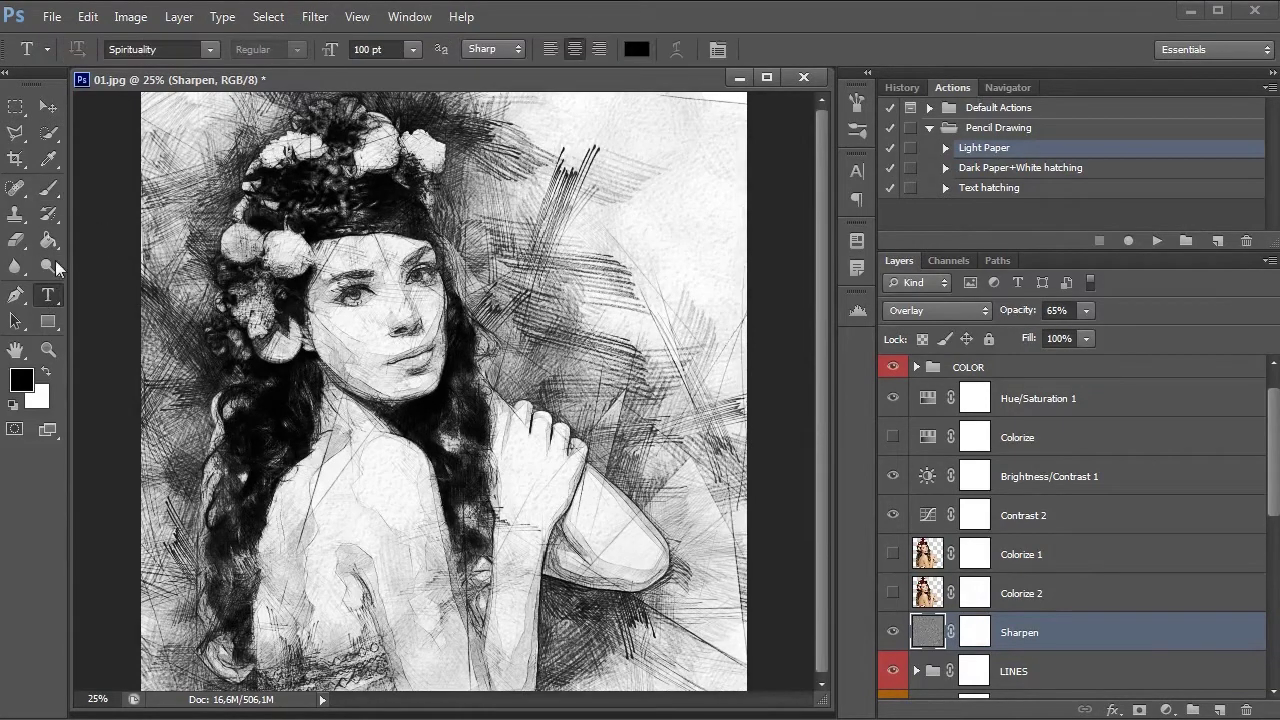
left_click(413, 49)
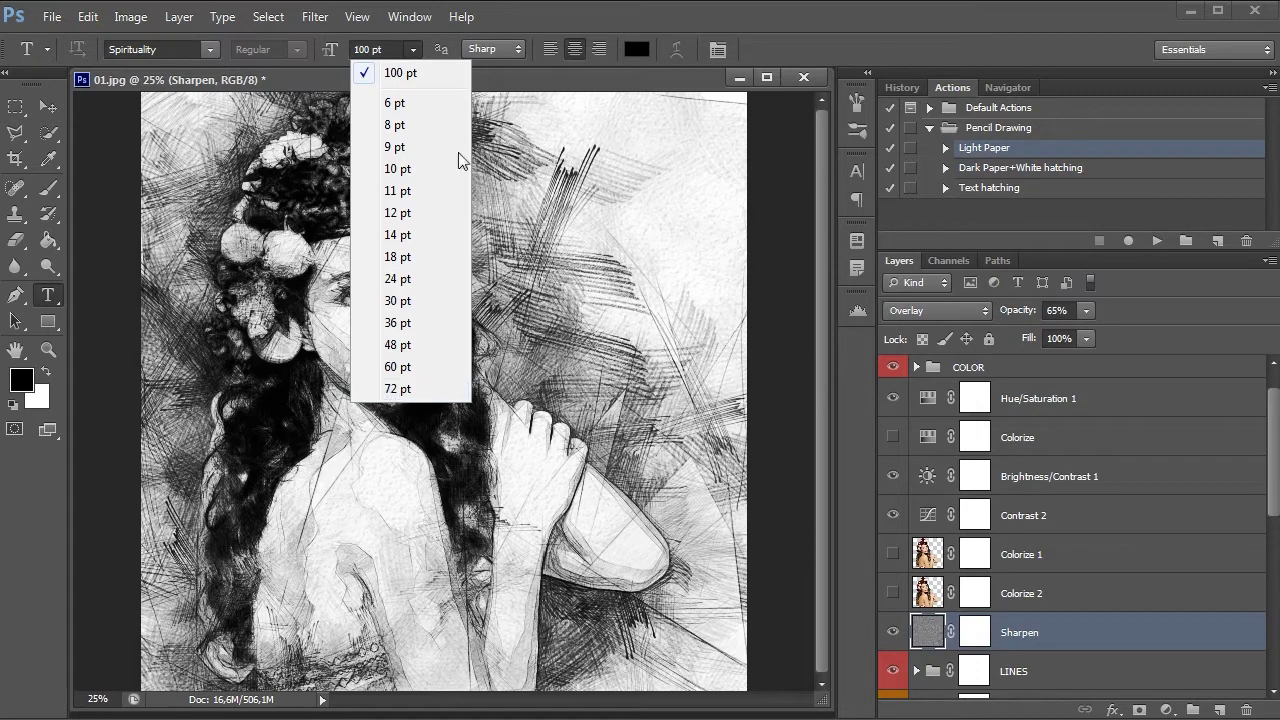
left_click(411, 58)
left_click(637, 49)
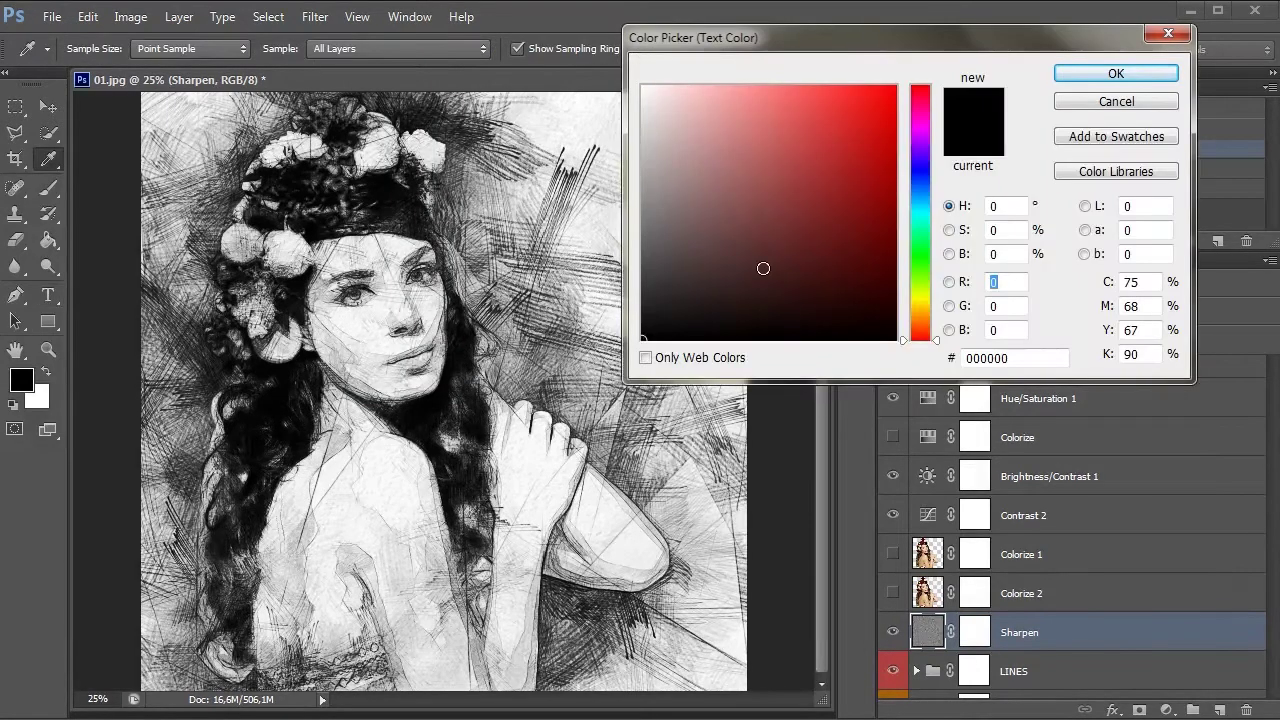
left_click(1110, 75)
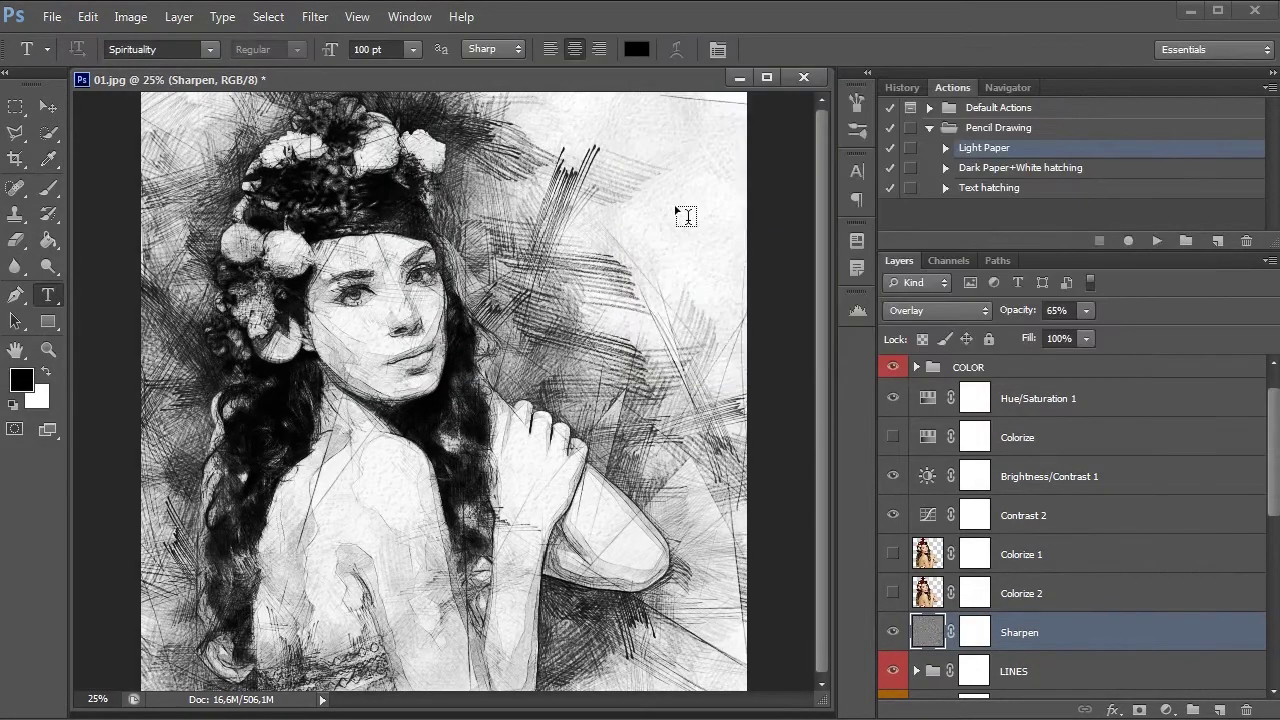
left_click(572, 210)
type("Sp")
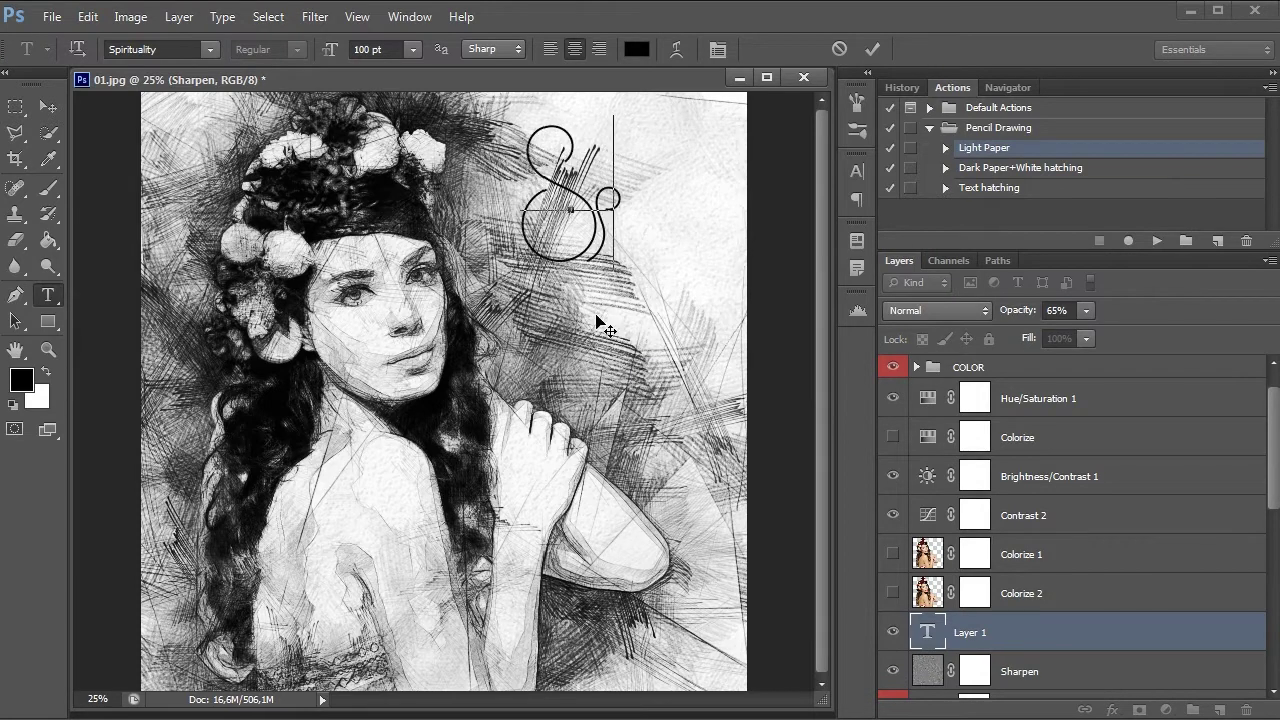
type("ring")
key("ctrl+Return")
key("v")
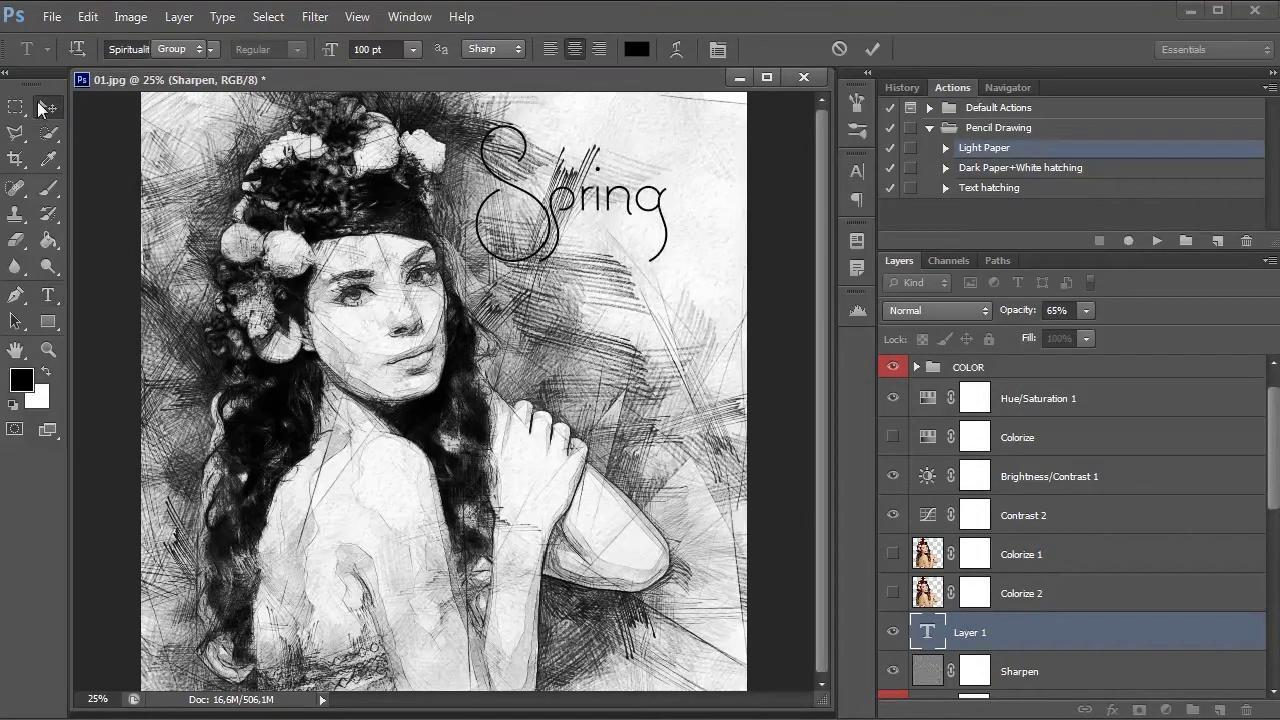
left_click_drag(566, 215, 612, 242)
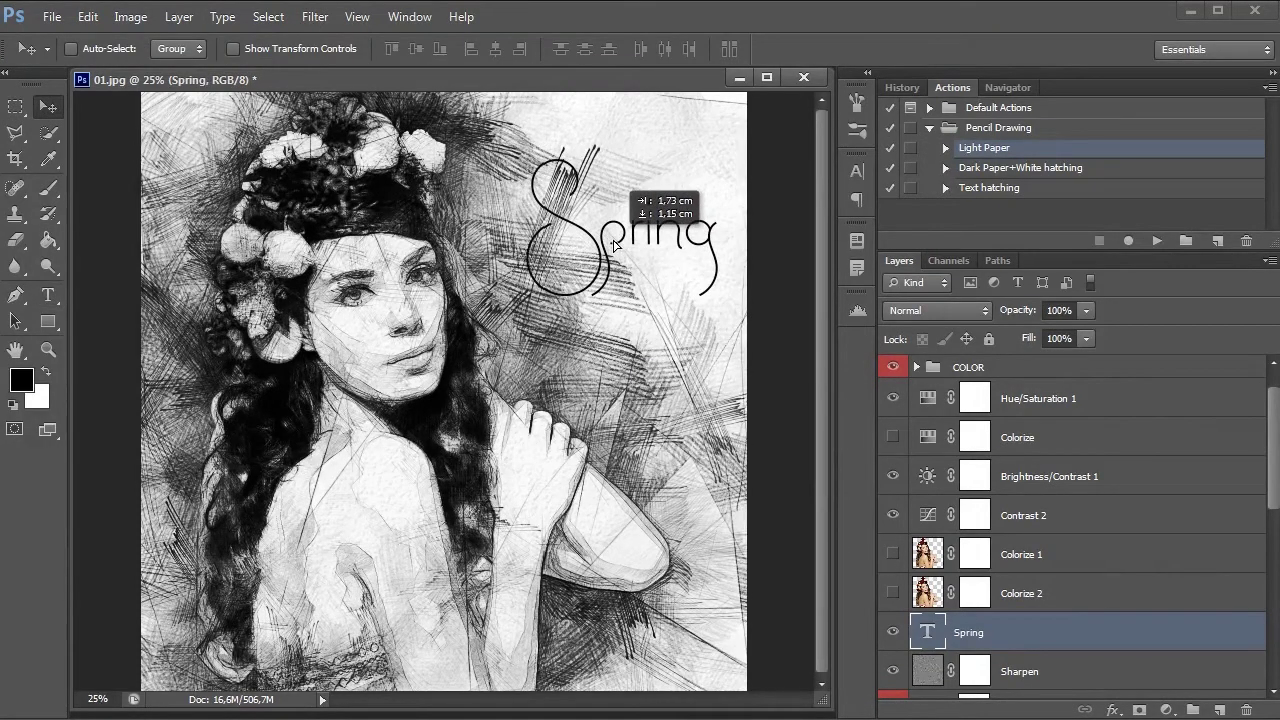
- Run the Text hatching action on Spring, then shift the hatched lettering up and slightly right
left_click(1001, 192)
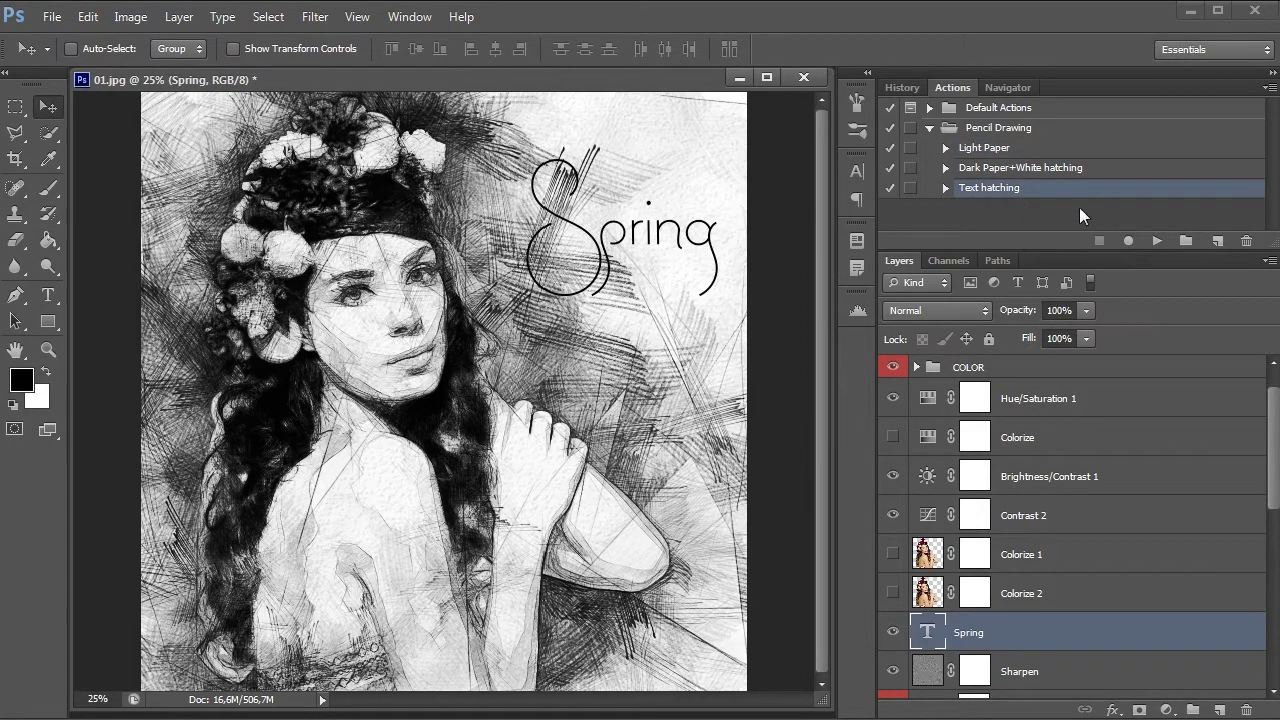
left_click(1156, 241)
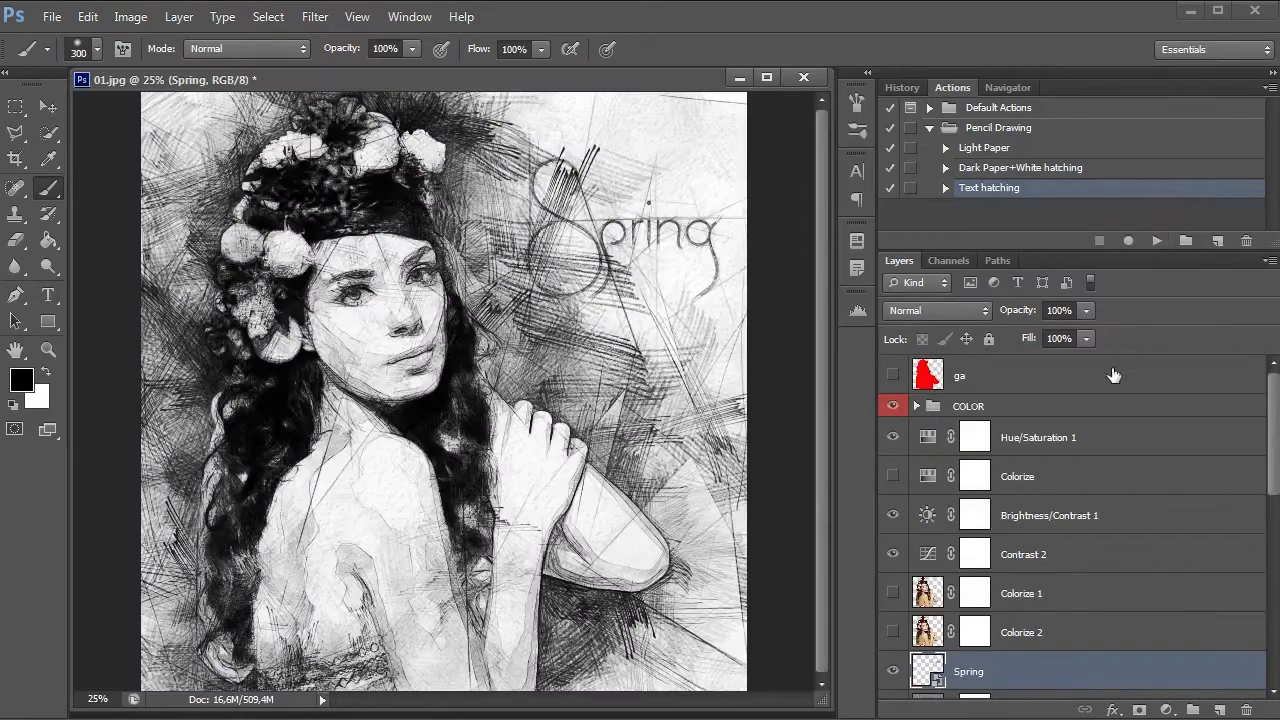
left_click(60, 113)
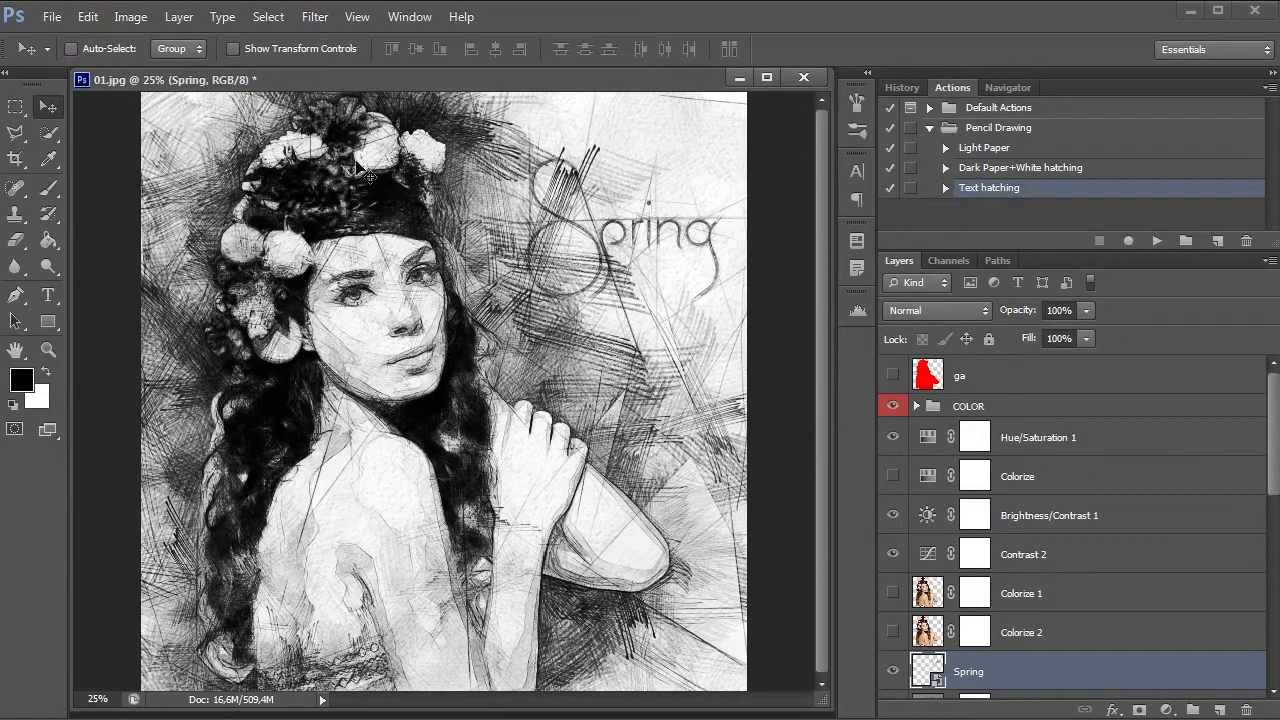
mouse_move(696, 256)
left_mouse_down()
mouse_move(697, 206)
mouse_move(660, 275)
left_mouse_up()
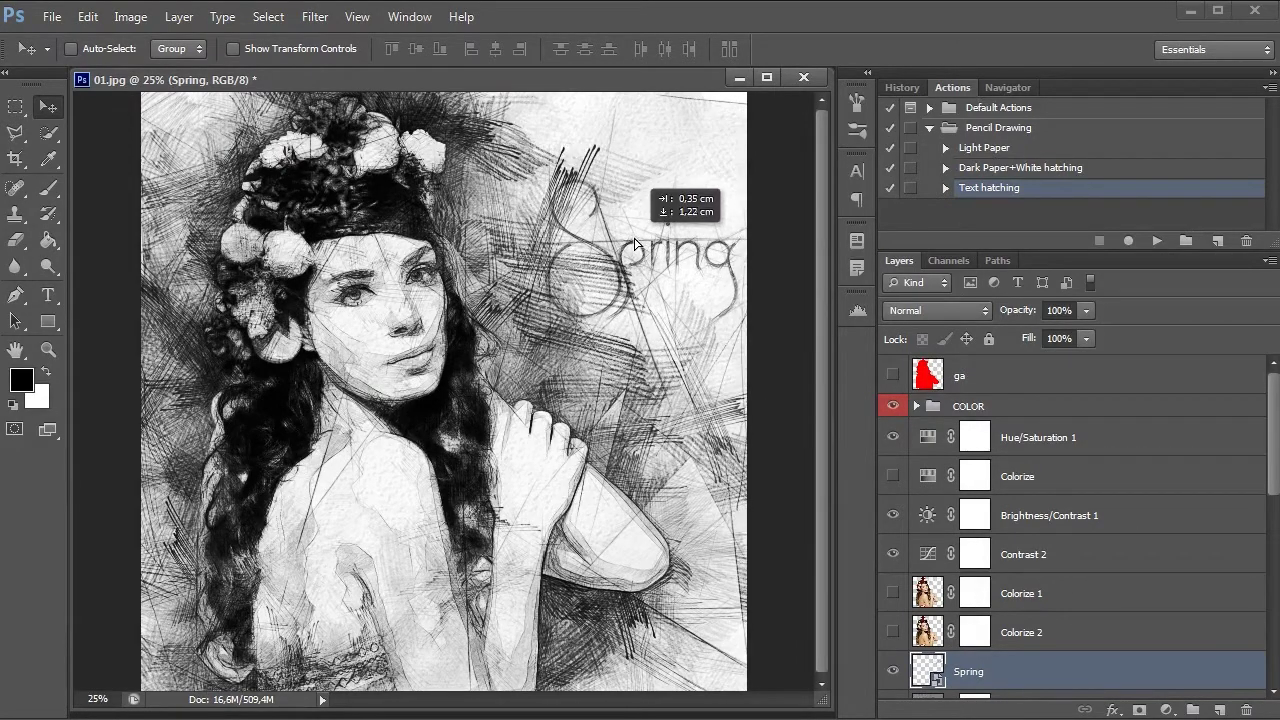
- Toggle the LINES group and its Contour Lines, HLines1 and MLines3 layers to compare
scroll(1115, 402, "down", 5)
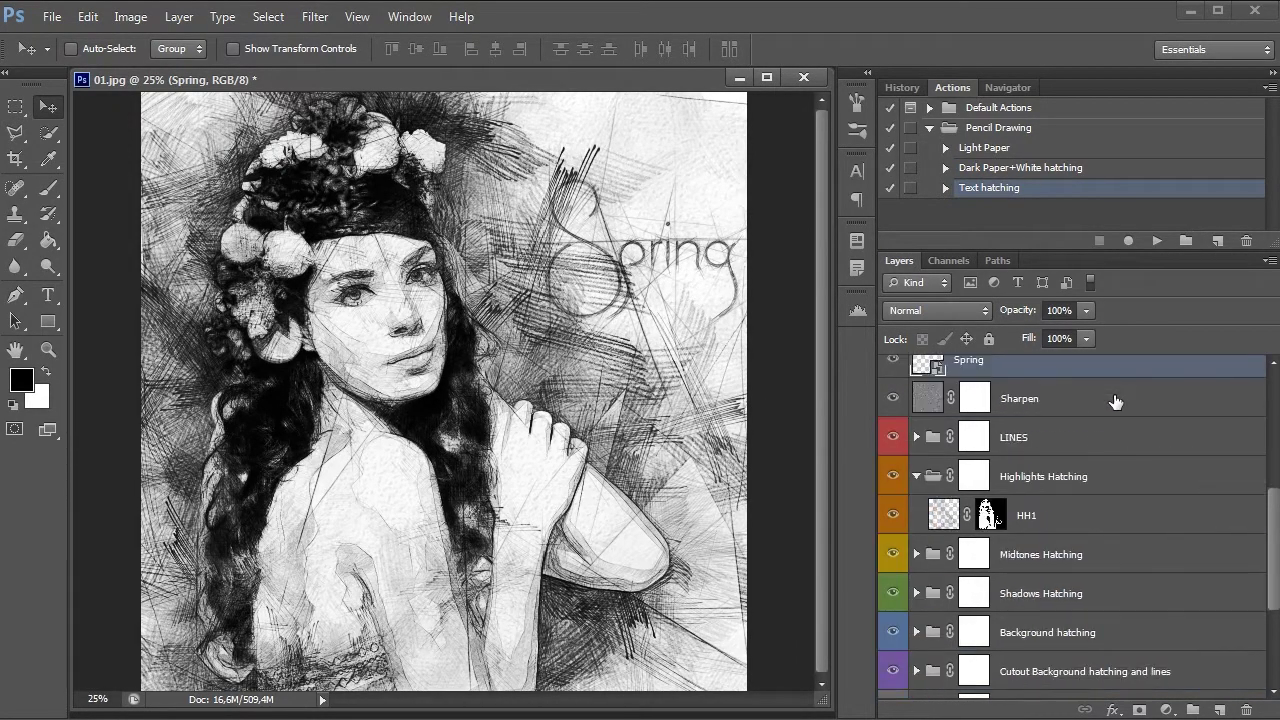
left_click_drag(1276, 500, 1276, 535)
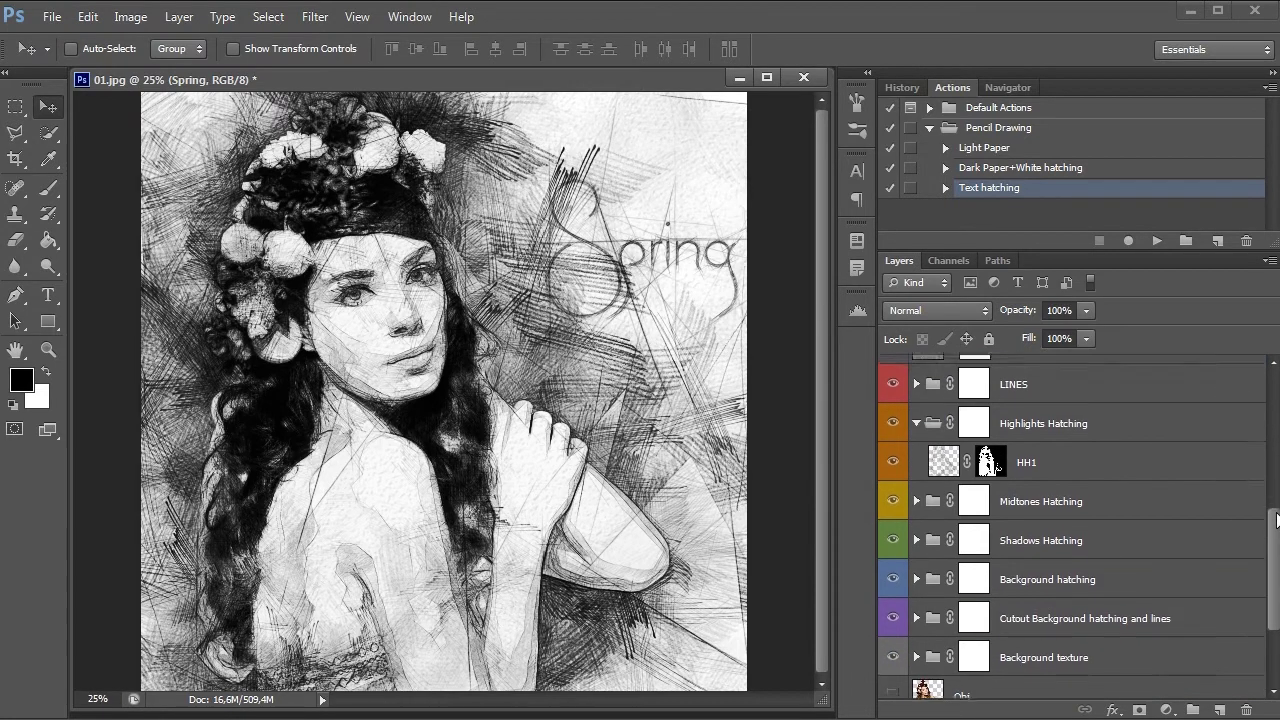
left_click(893, 390)
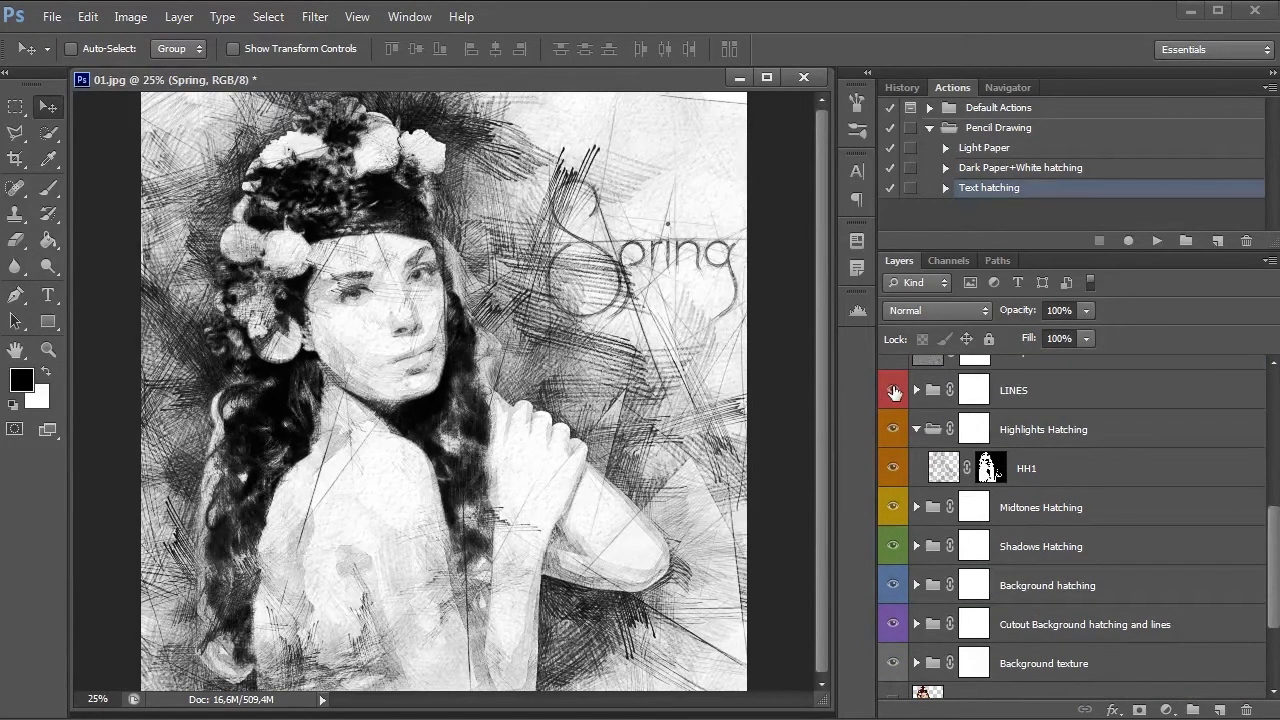
left_click(893, 390)
left_click(915, 390)
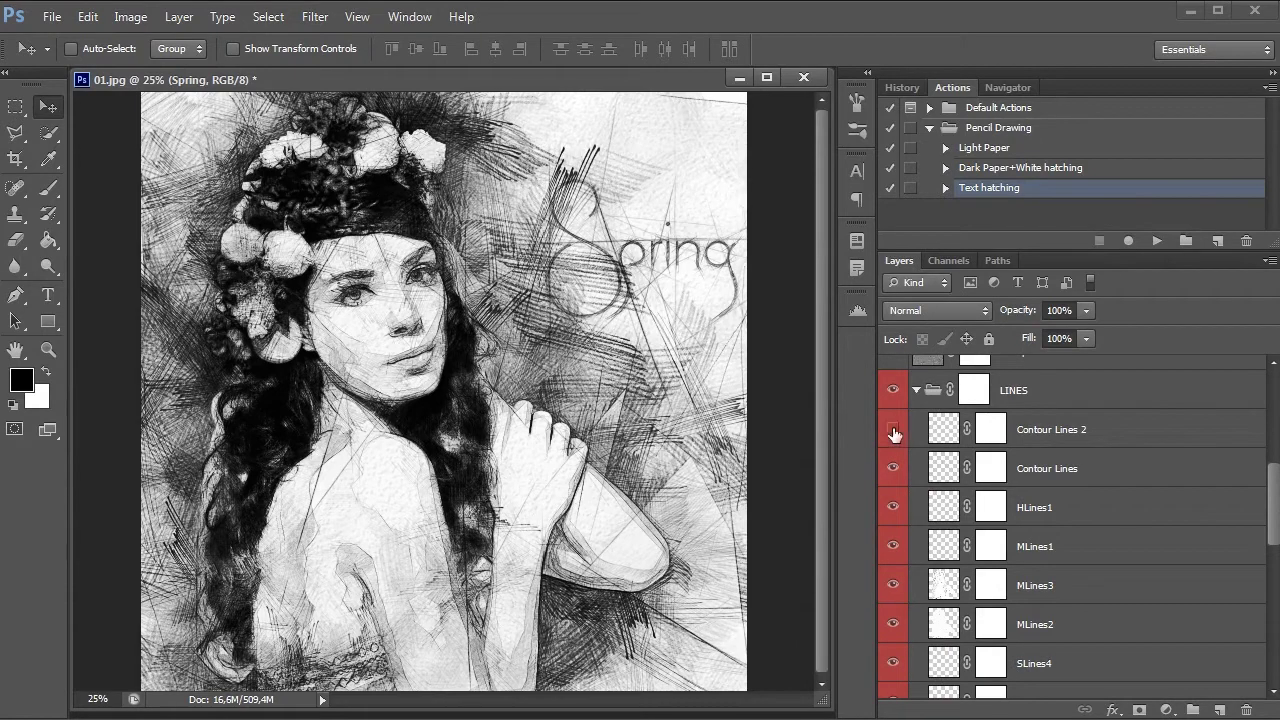
left_click(893, 468)
left_click(893, 468)
left_click(894, 508)
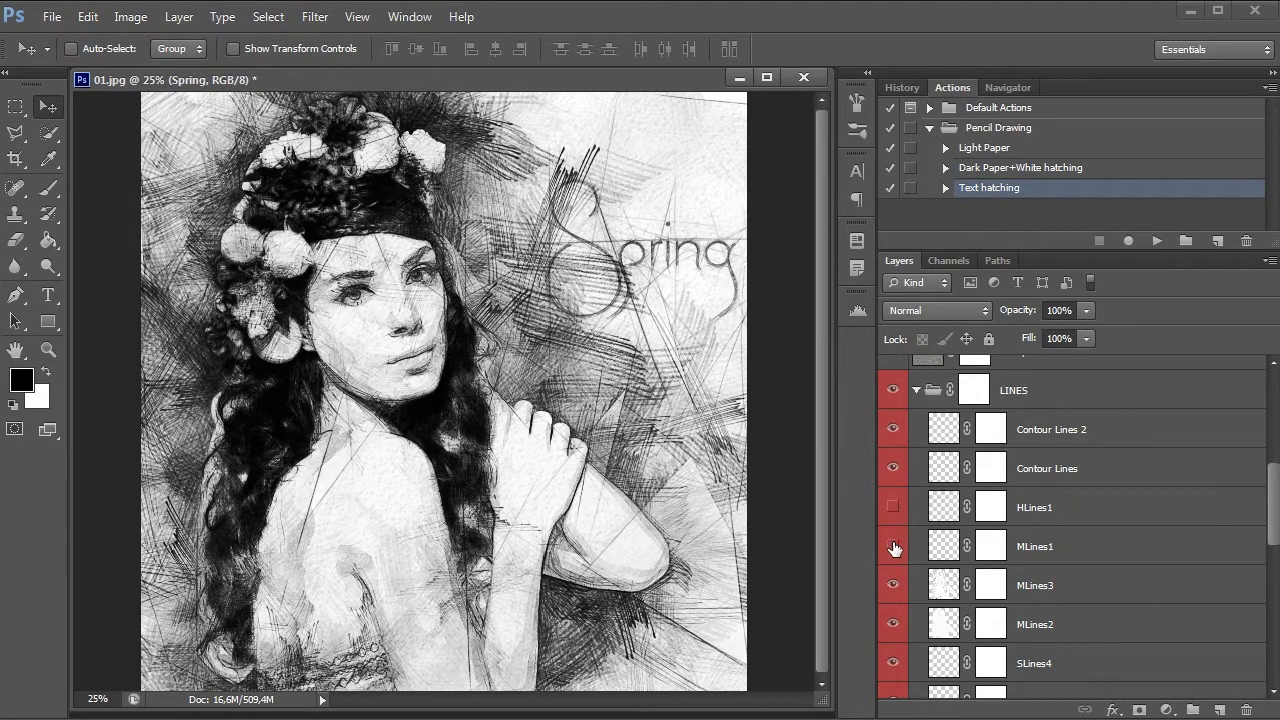
left_click(894, 508)
left_click(894, 585)
left_click(894, 585)
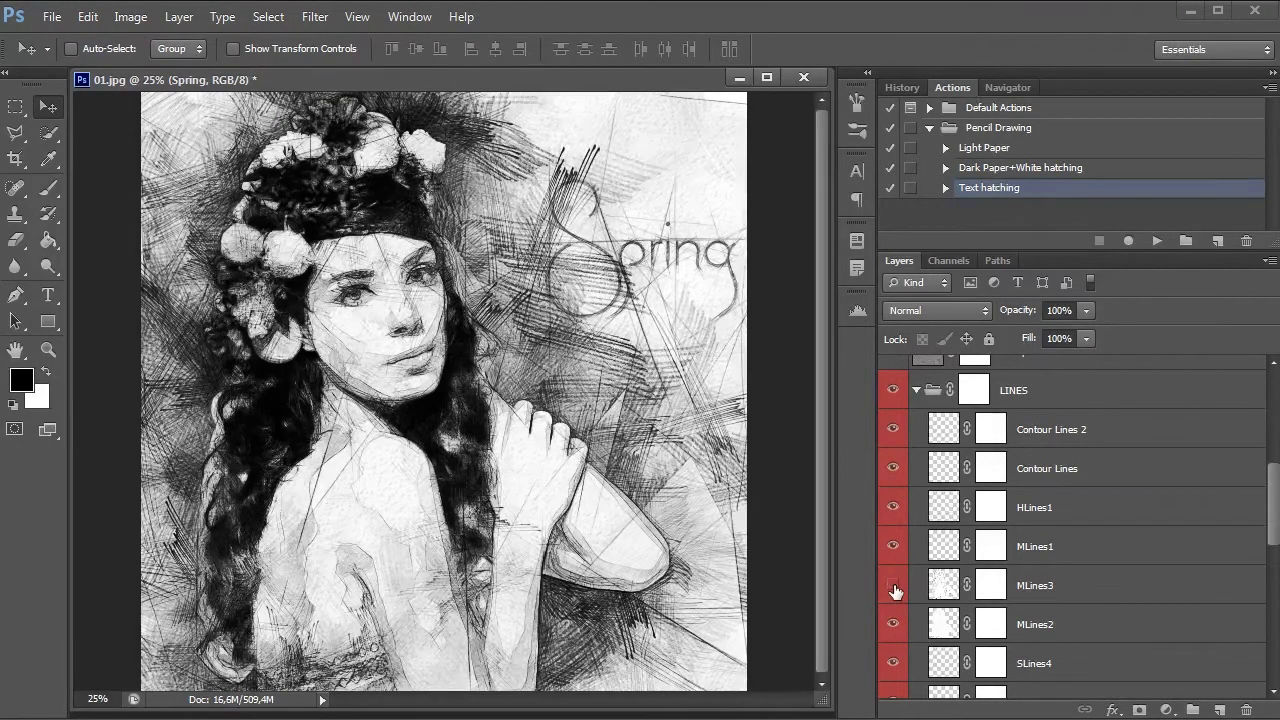
left_click(894, 585)
left_click(894, 585)
left_click(916, 392)
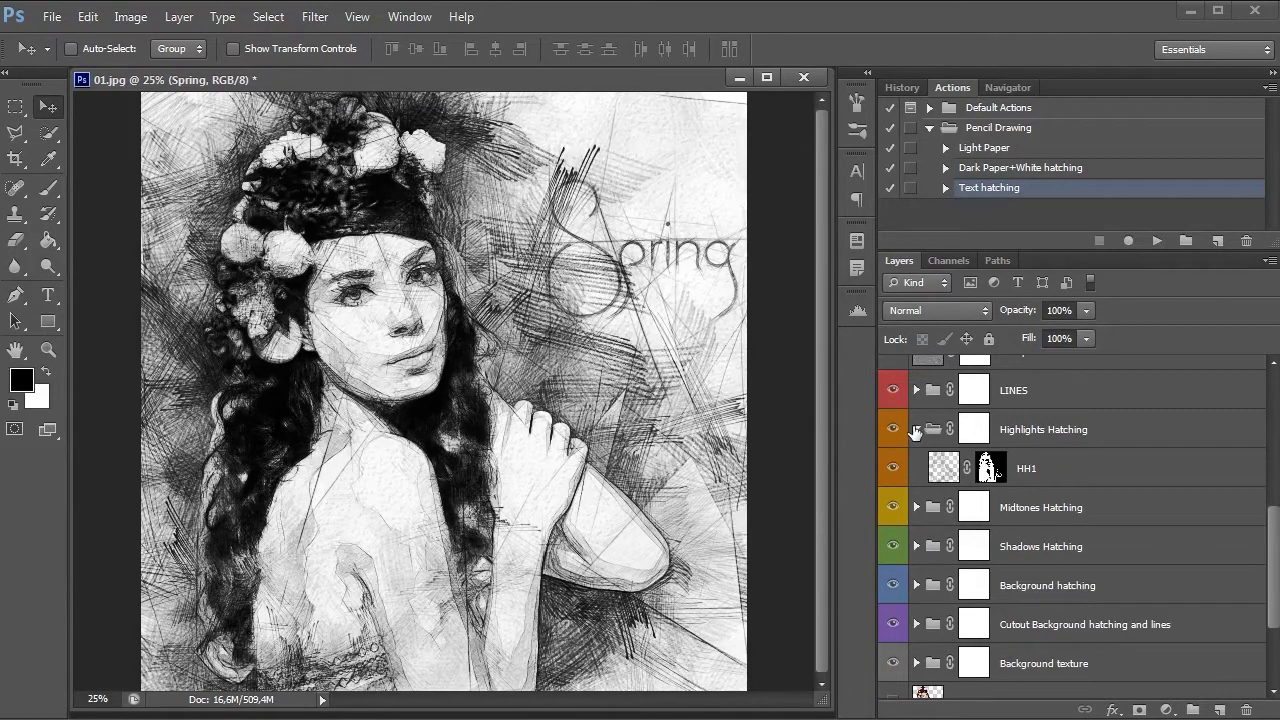
- Toggle the Highlights Hatching and Midtones Hatching groups on and off to compare their effect
left_click(1043, 431)
left_click(892, 430)
left_click(892, 430)
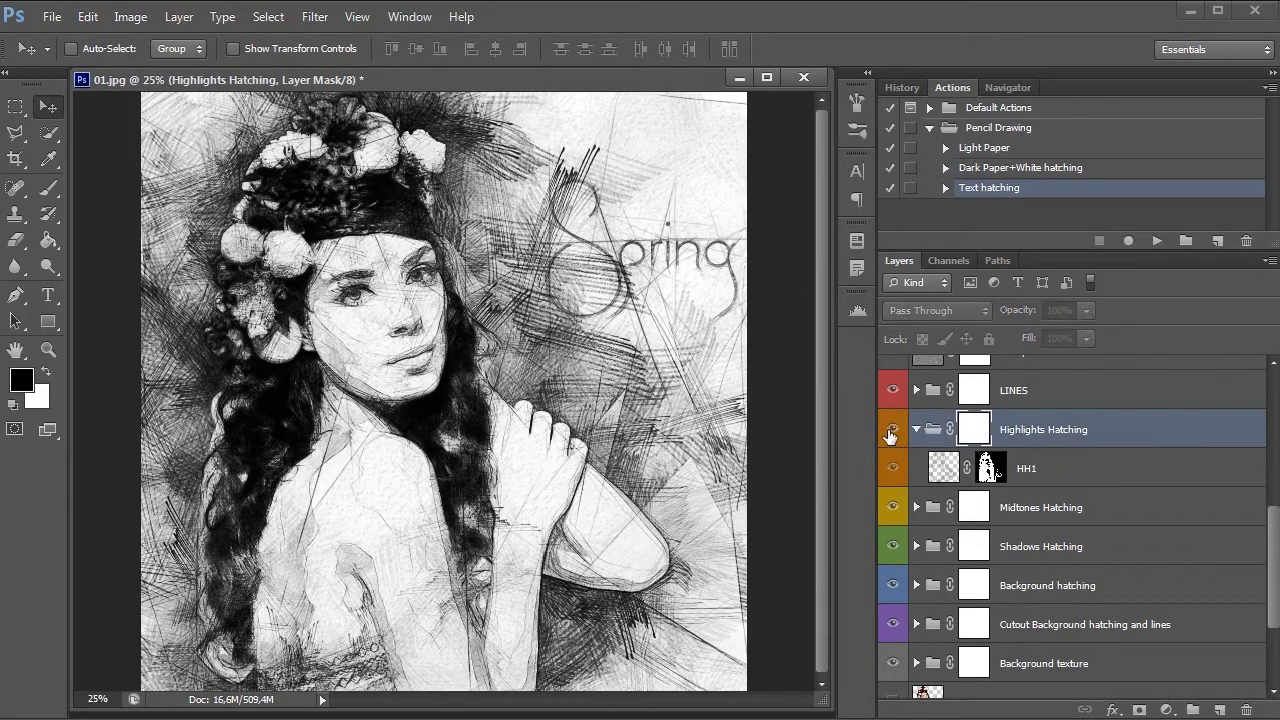
left_click(892, 430)
left_click(892, 430)
left_click(892, 430)
left_click(892, 430)
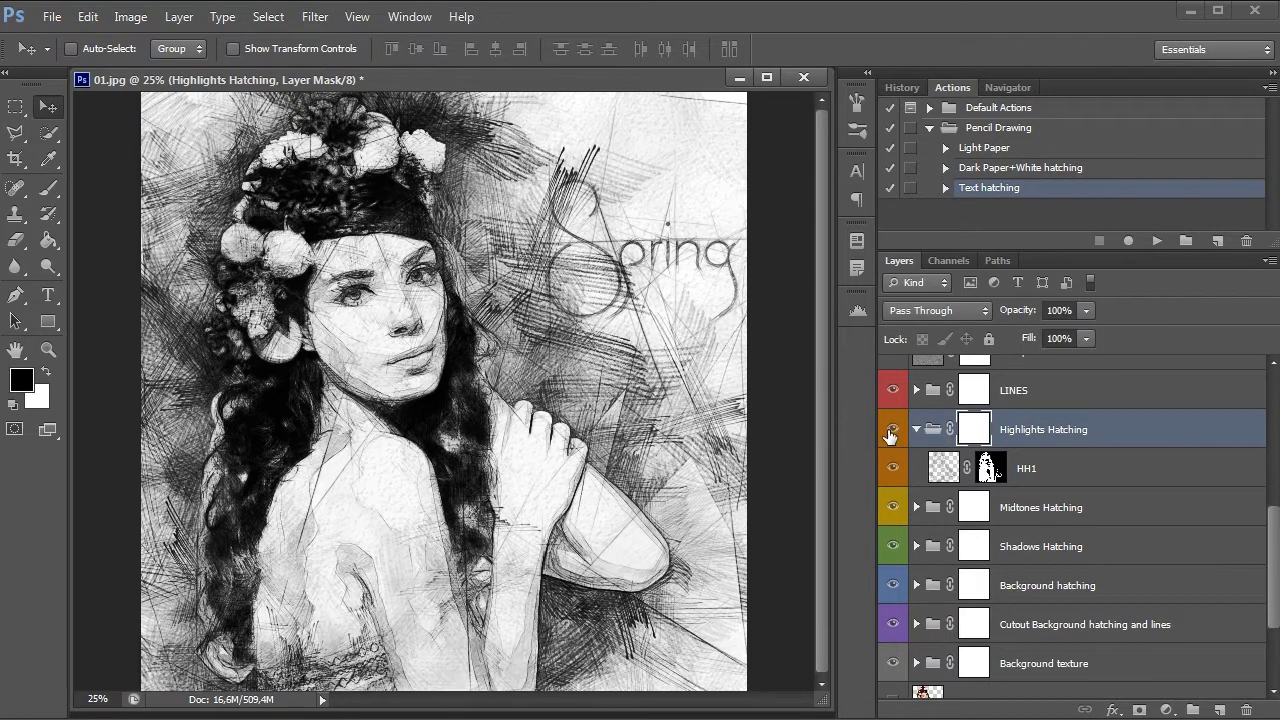
left_click(1019, 506)
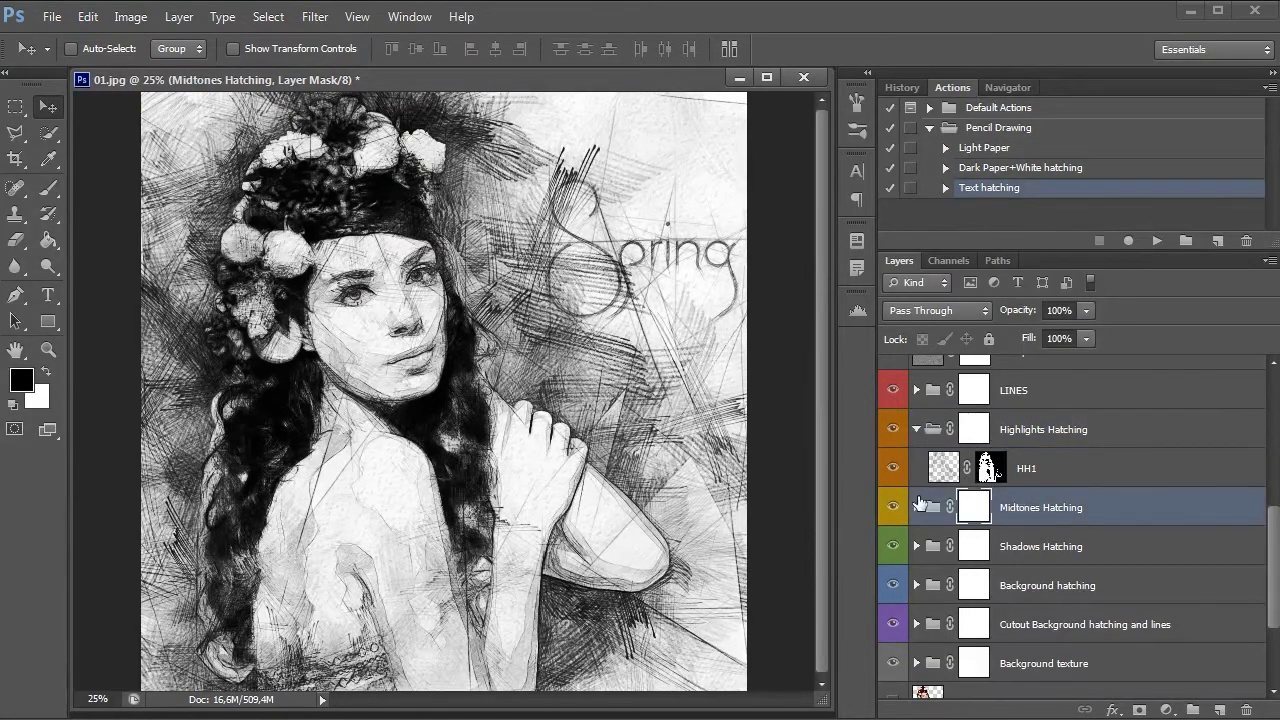
left_click(893, 508)
left_click(893, 508)
left_click(893, 508)
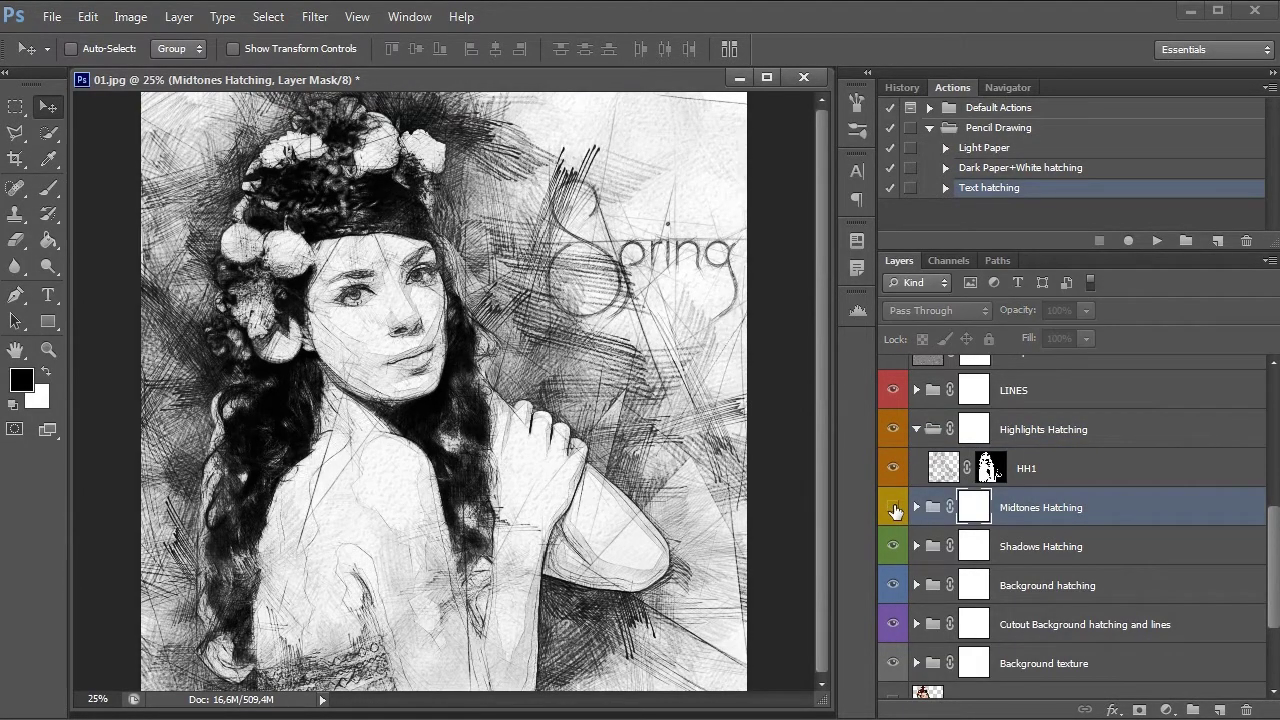
left_click(893, 508)
left_click(893, 508)
left_click(893, 508)
- Toggle the Shadows Hatching group on and off to compare, leaving it visible
scroll(1010, 540, "down", 1)
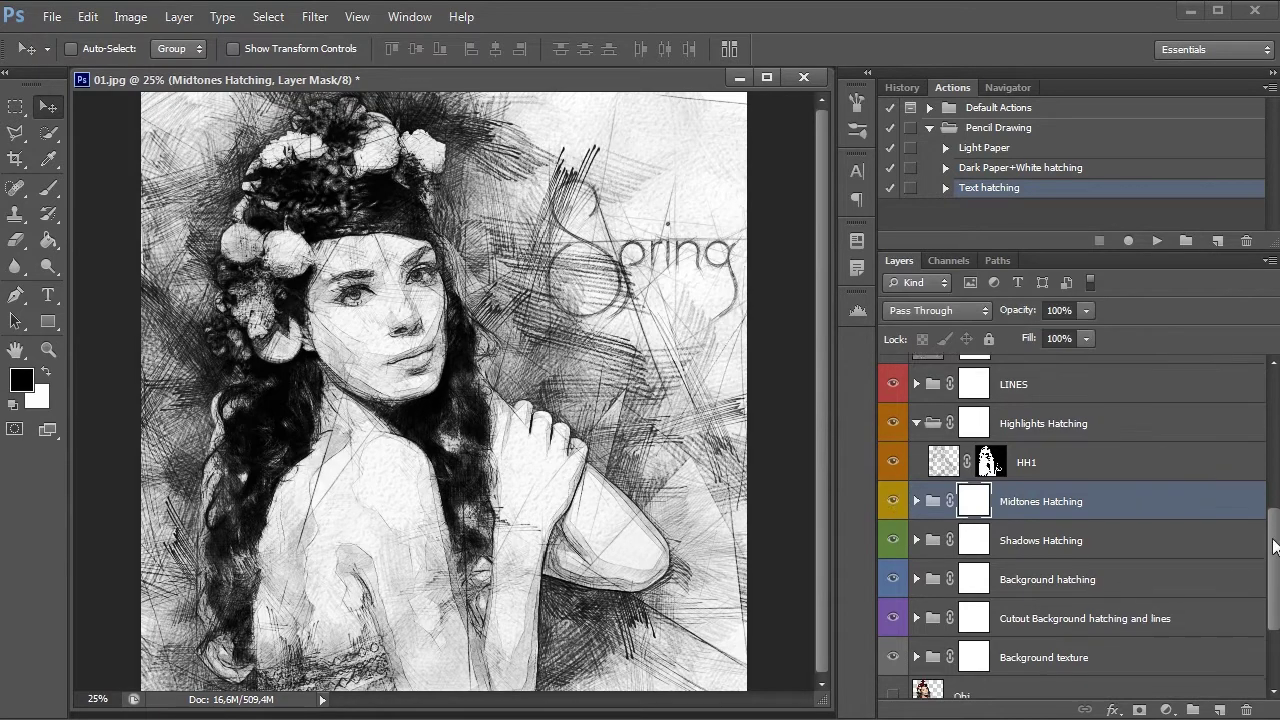
left_click(1024, 507)
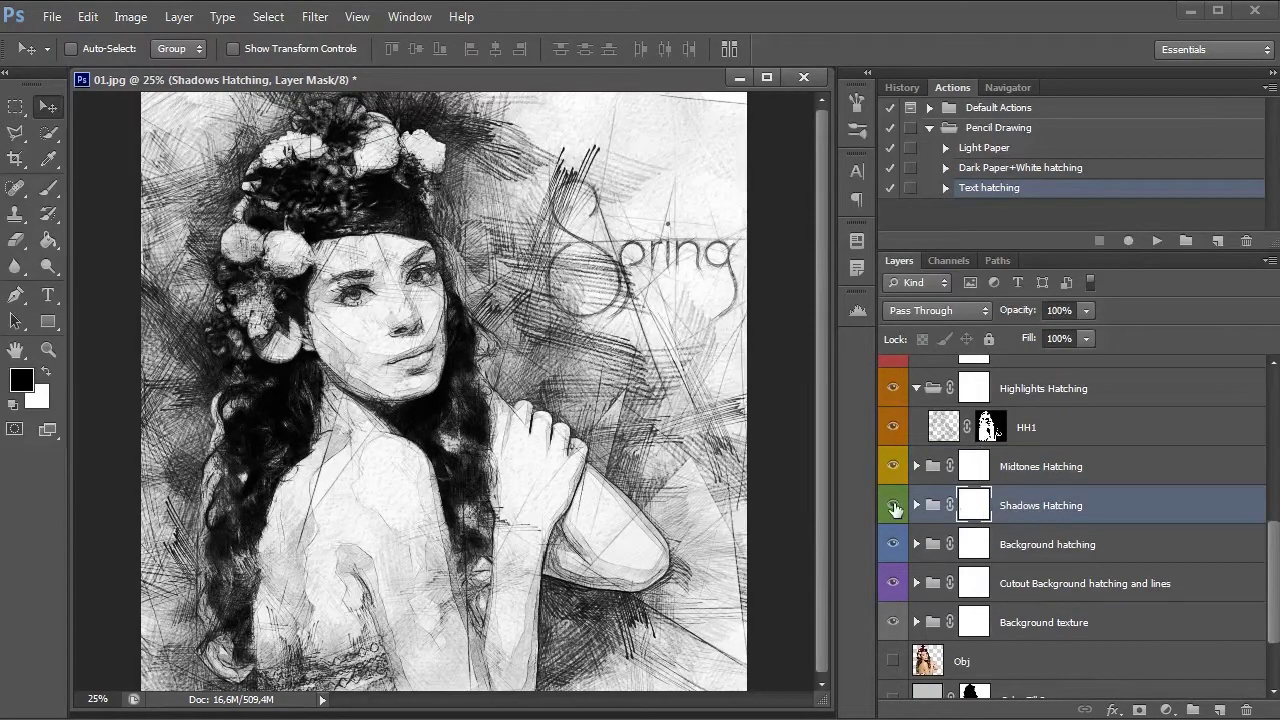
left_click(893, 508)
left_click(893, 508)
left_click(893, 508)
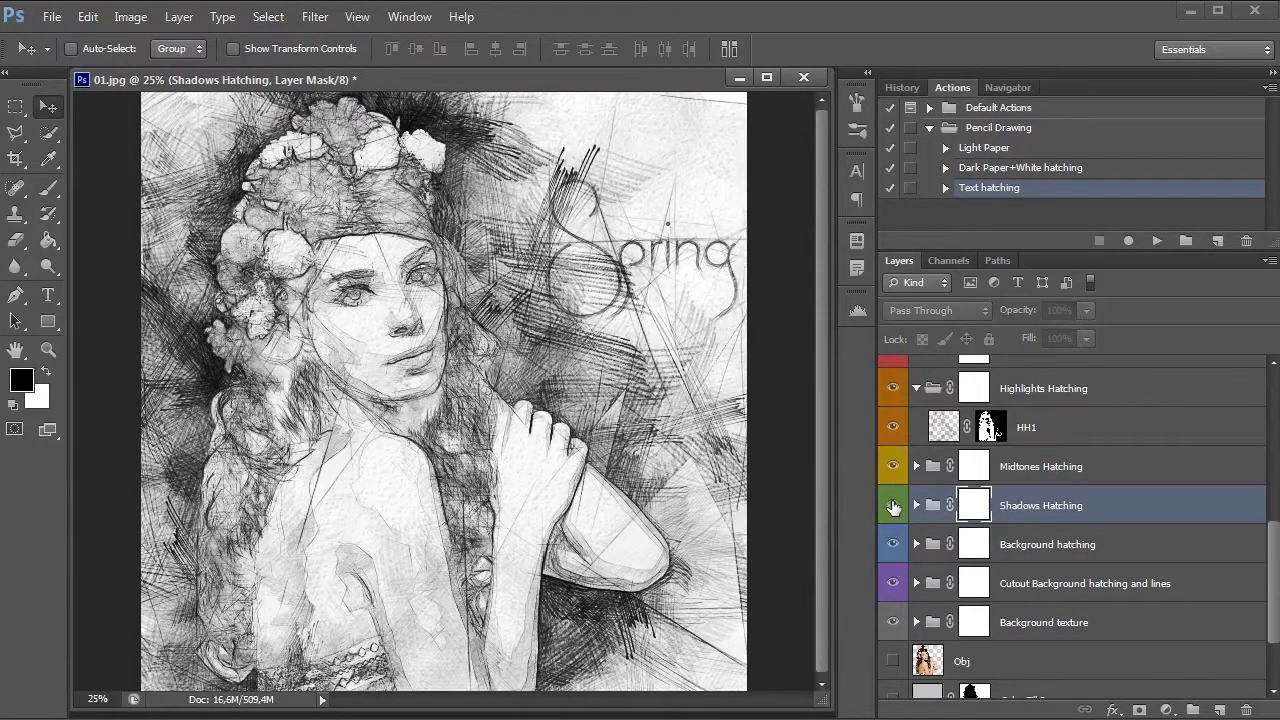
left_click(893, 508)
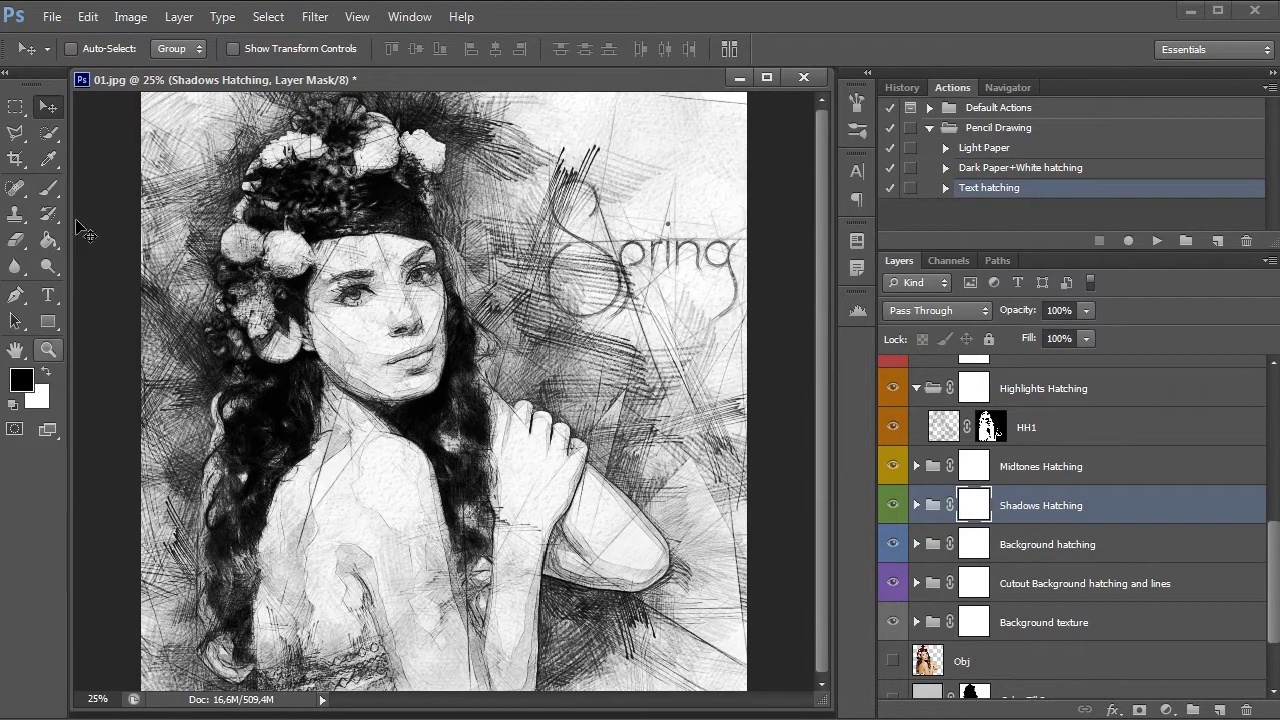
- Paint the Shadows Hatching mask with a soft 300 px brush over neck, shoulder, face, flowers and hair
left_click(46, 192)
left_click(97, 50)
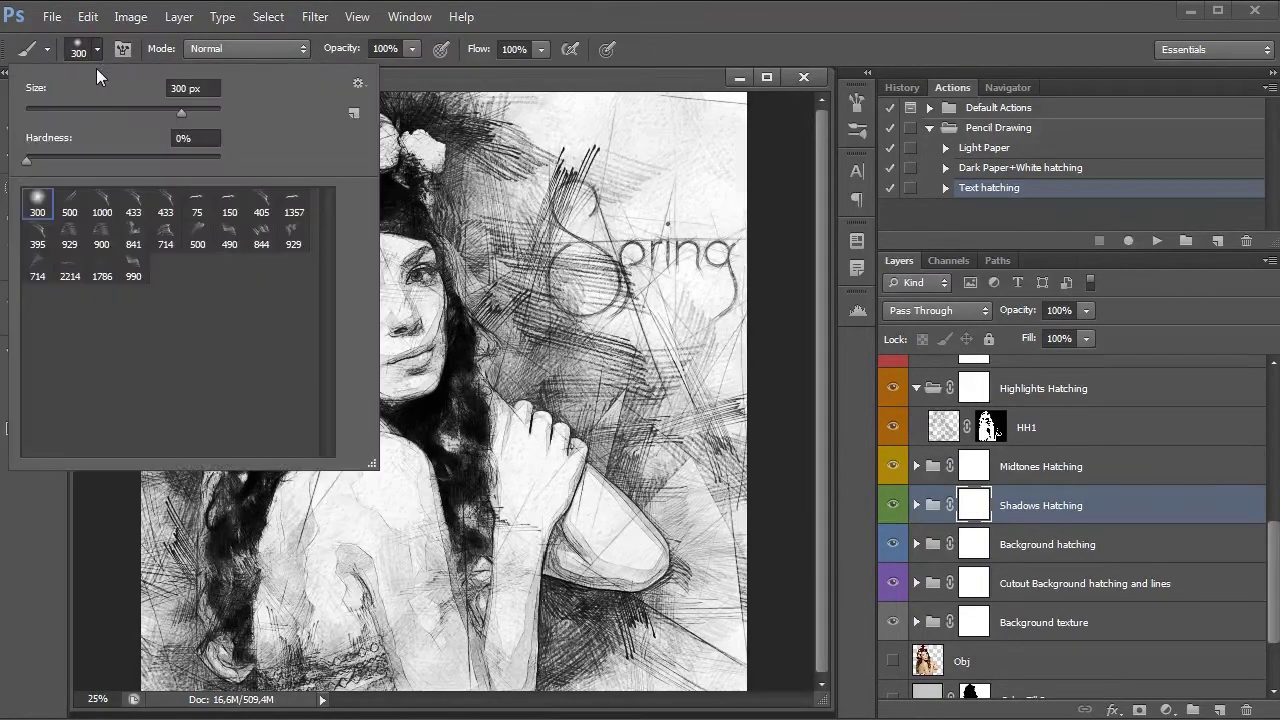
double_click(40, 198)
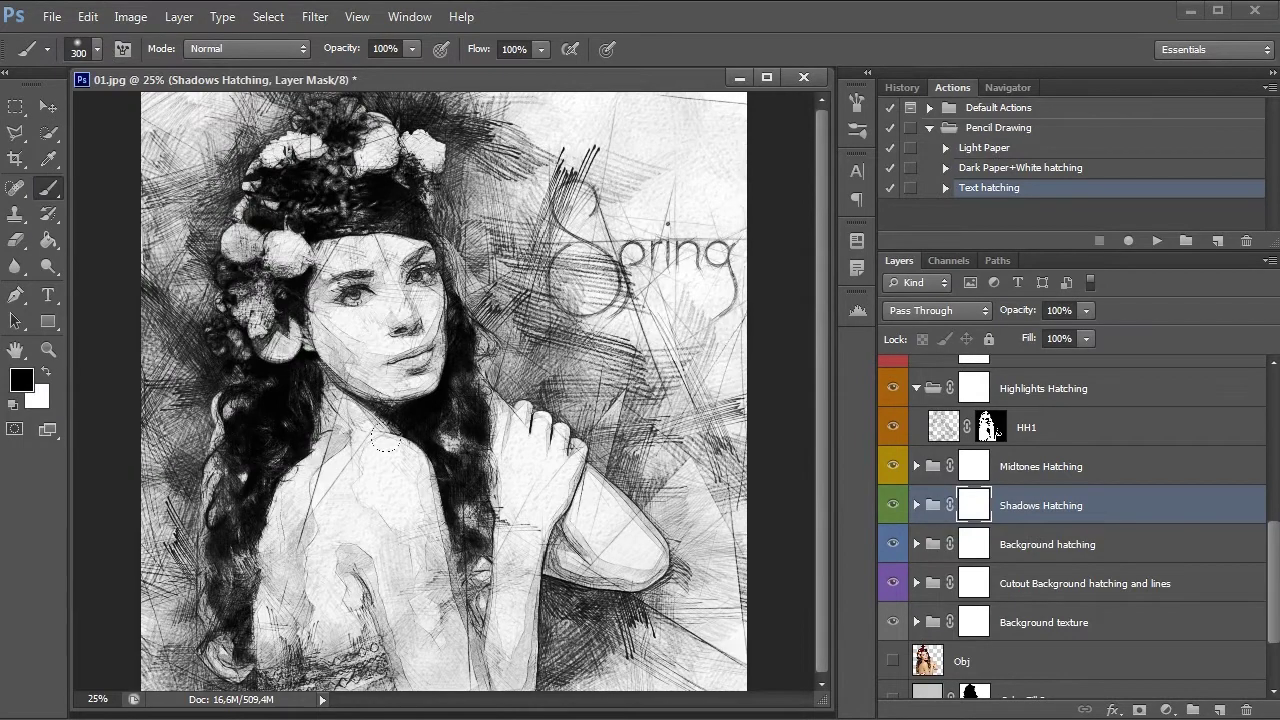
mouse_move(392, 422)
left_mouse_down()
mouse_move(412, 466)
mouse_move(490, 490)
left_mouse_up()
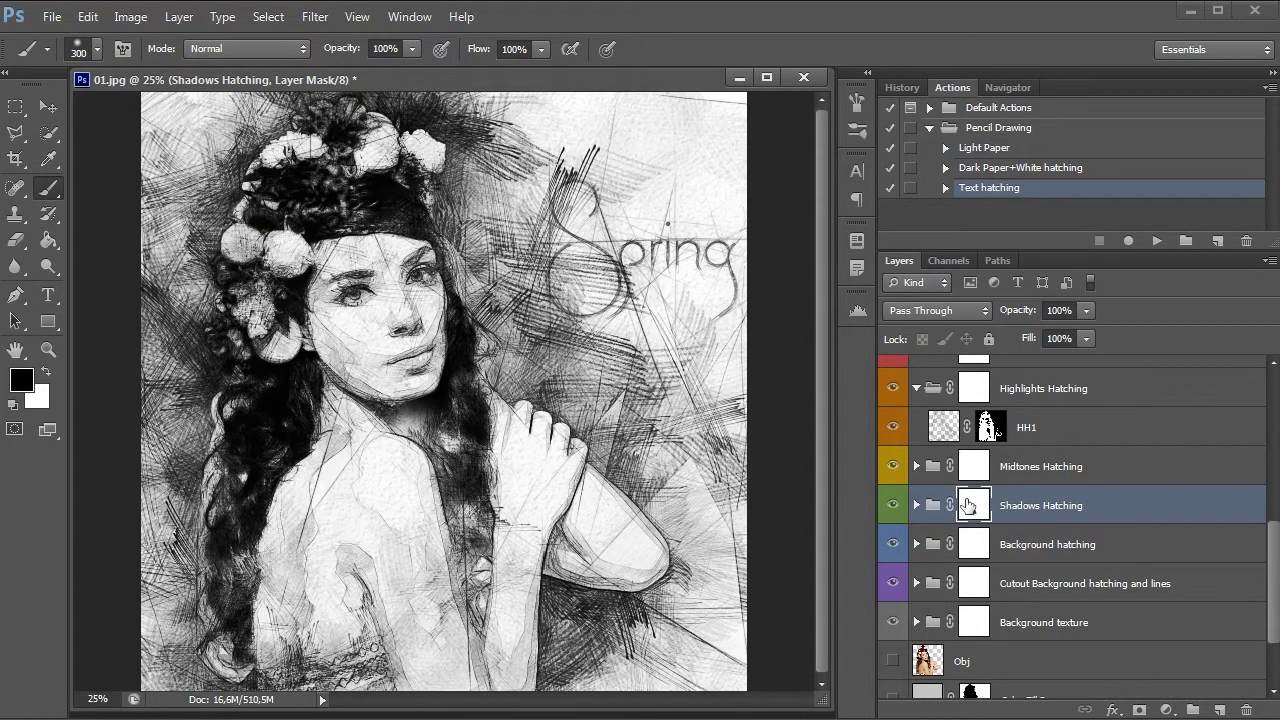
mouse_move(262, 235)
left_mouse_down()
mouse_move(285, 262)
mouse_move(240, 250)
mouse_move(295, 288)
left_mouse_up()
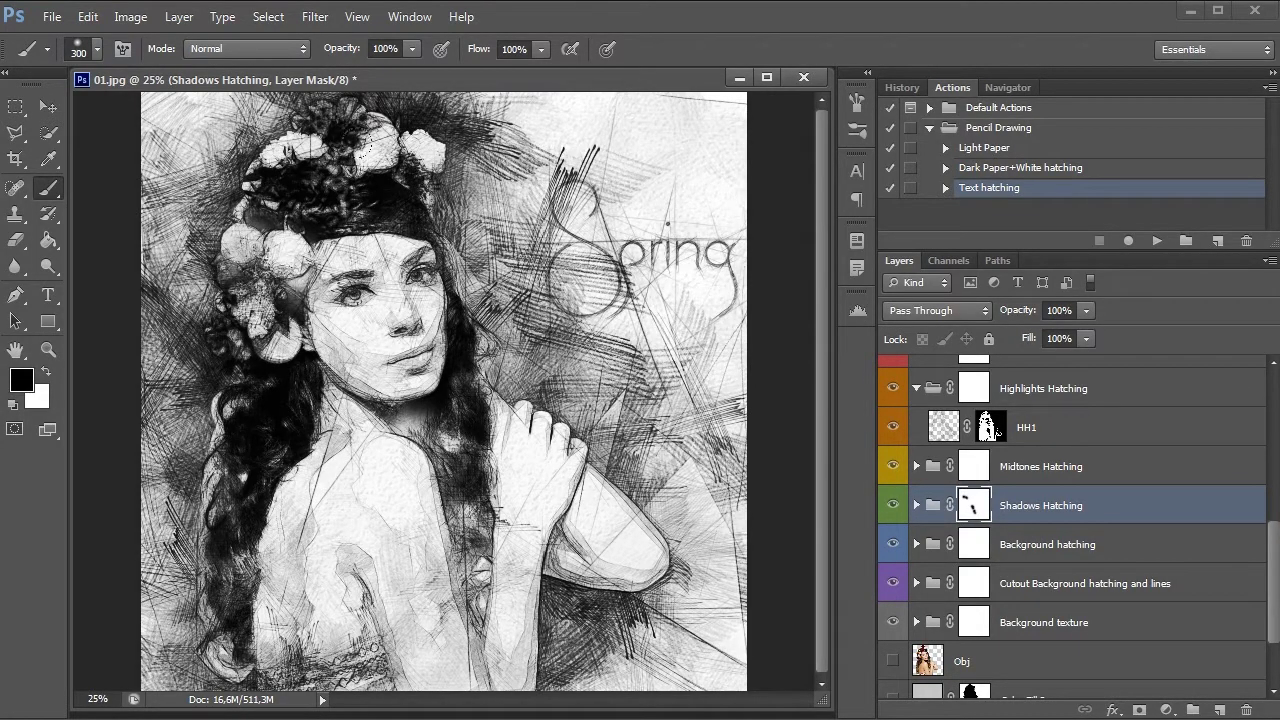
mouse_move(366, 150)
left_mouse_down()
mouse_move(380, 125)
mouse_move(426, 150)
mouse_move(275, 165)
mouse_move(255, 190)
left_mouse_up()
mouse_move(310, 364)
left_mouse_down()
mouse_move(330, 400)
mouse_move(305, 445)
left_mouse_up()
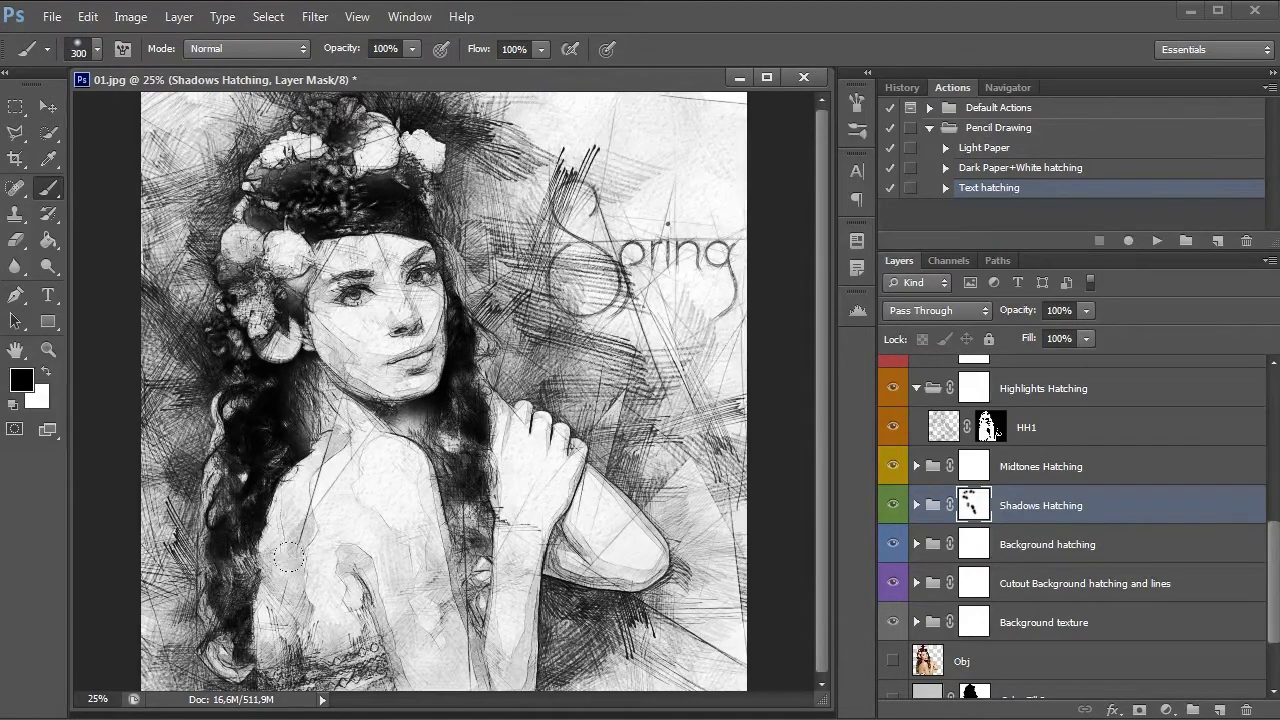
left_click_drag(315, 395, 296, 518)
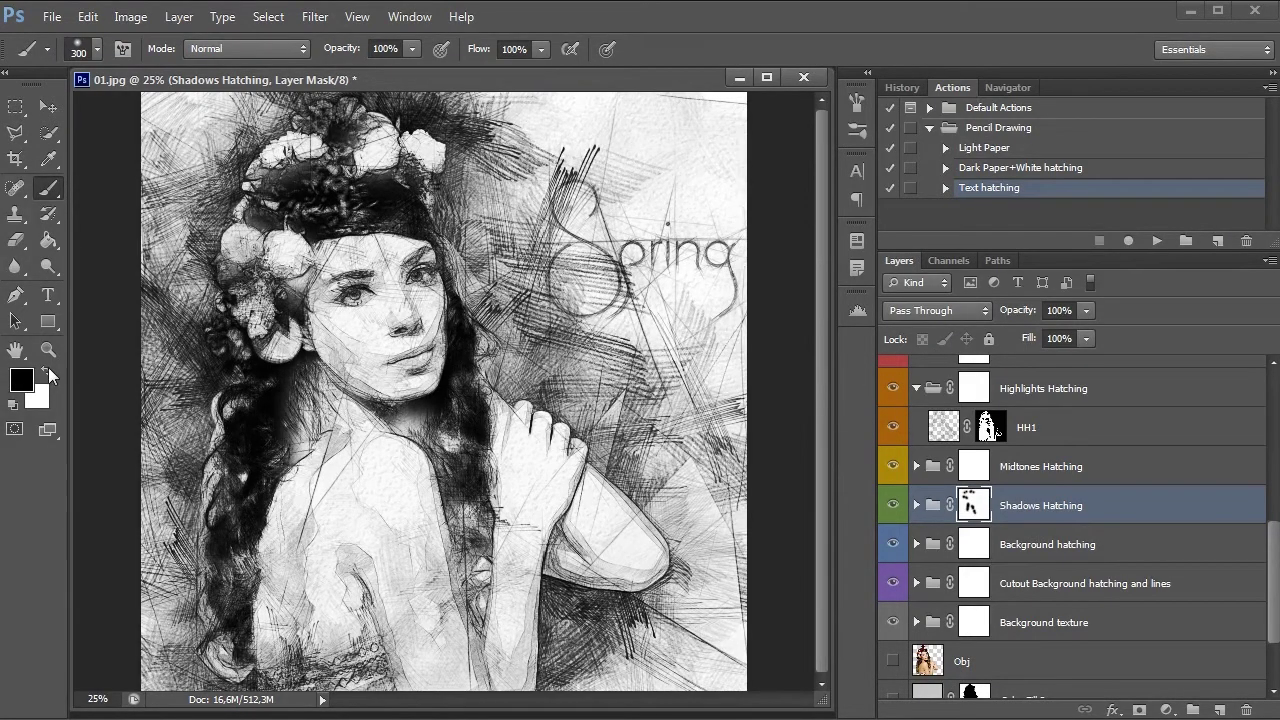
mouse_move(272, 415)
left_mouse_down()
mouse_move(300, 400)
mouse_move(304, 431)
left_mouse_up()
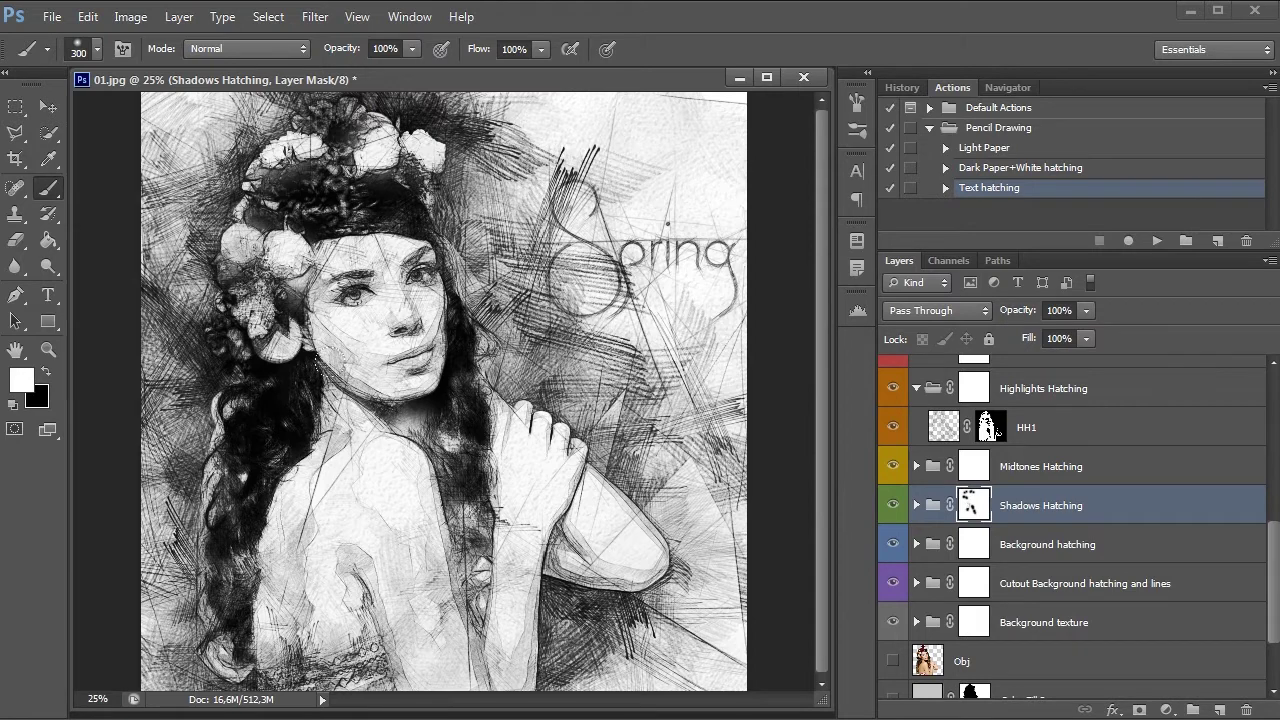
- Toggle Shadows Hatching and Background hatching visibility to compare the sketch, leaving both visible
left_click(893, 506)
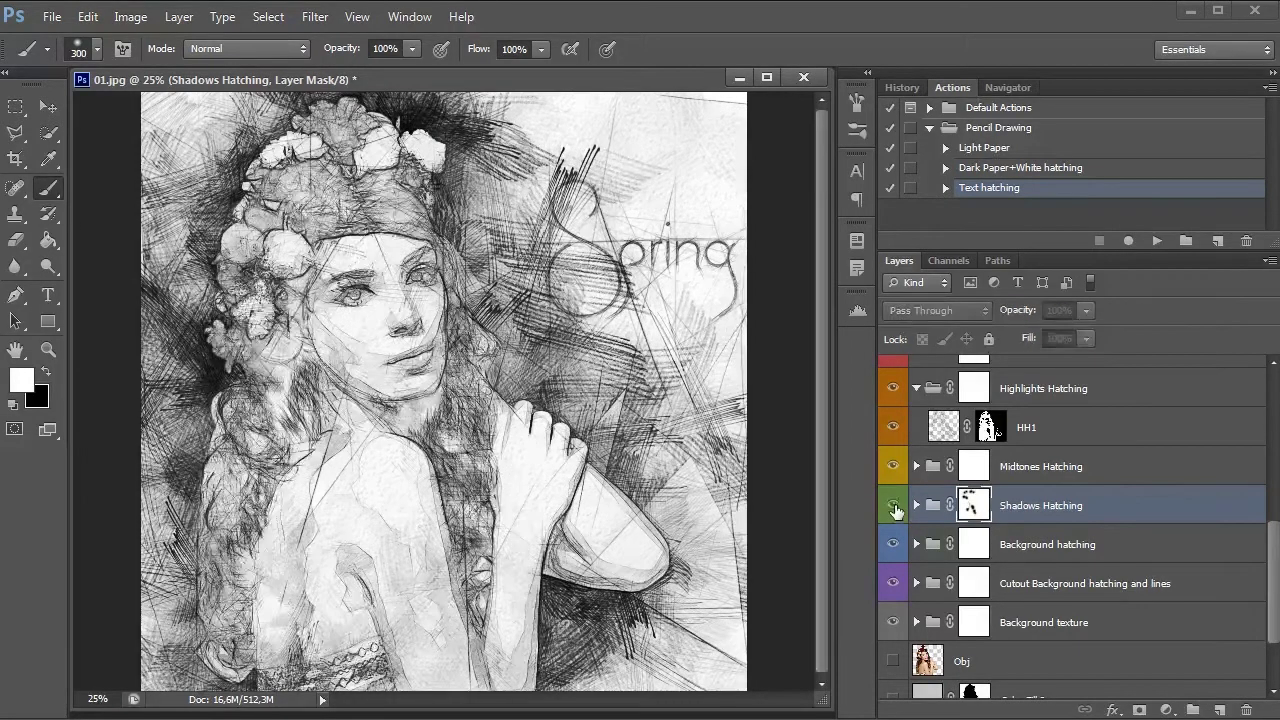
left_click(893, 506)
left_click(893, 506)
left_click(893, 506)
left_click(893, 506)
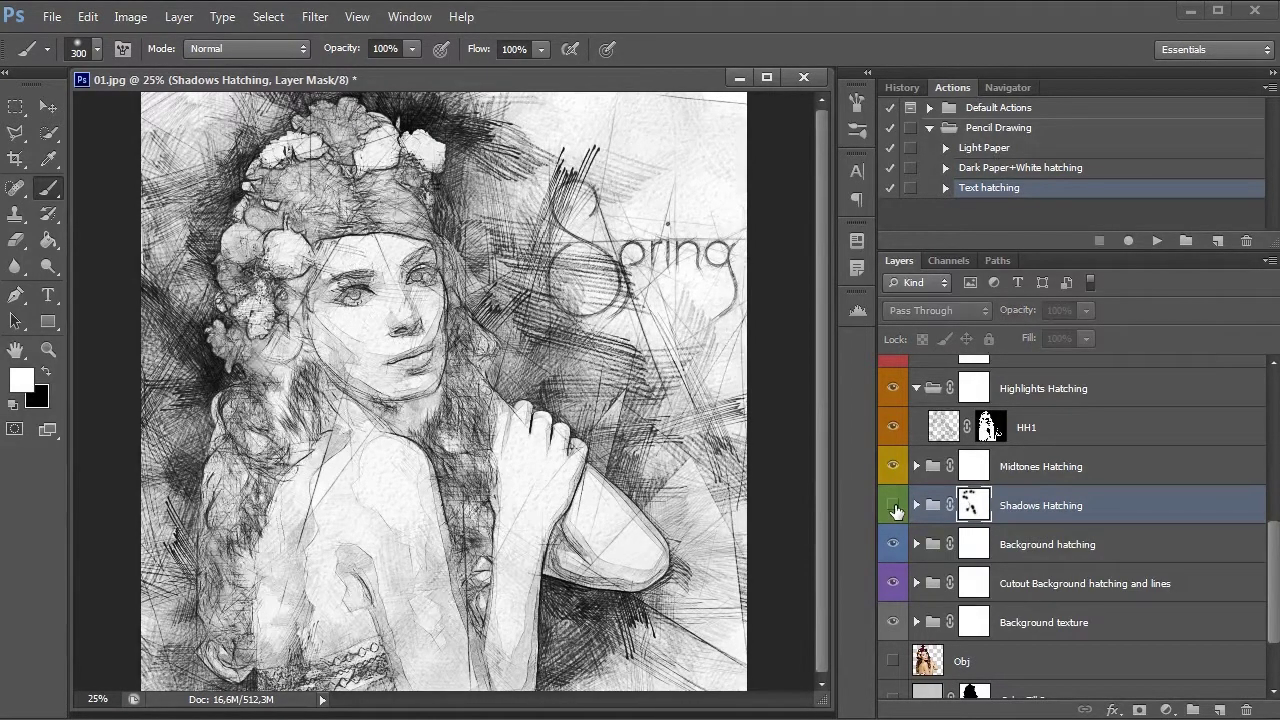
left_click(893, 506)
left_click(1046, 556)
left_click(894, 544)
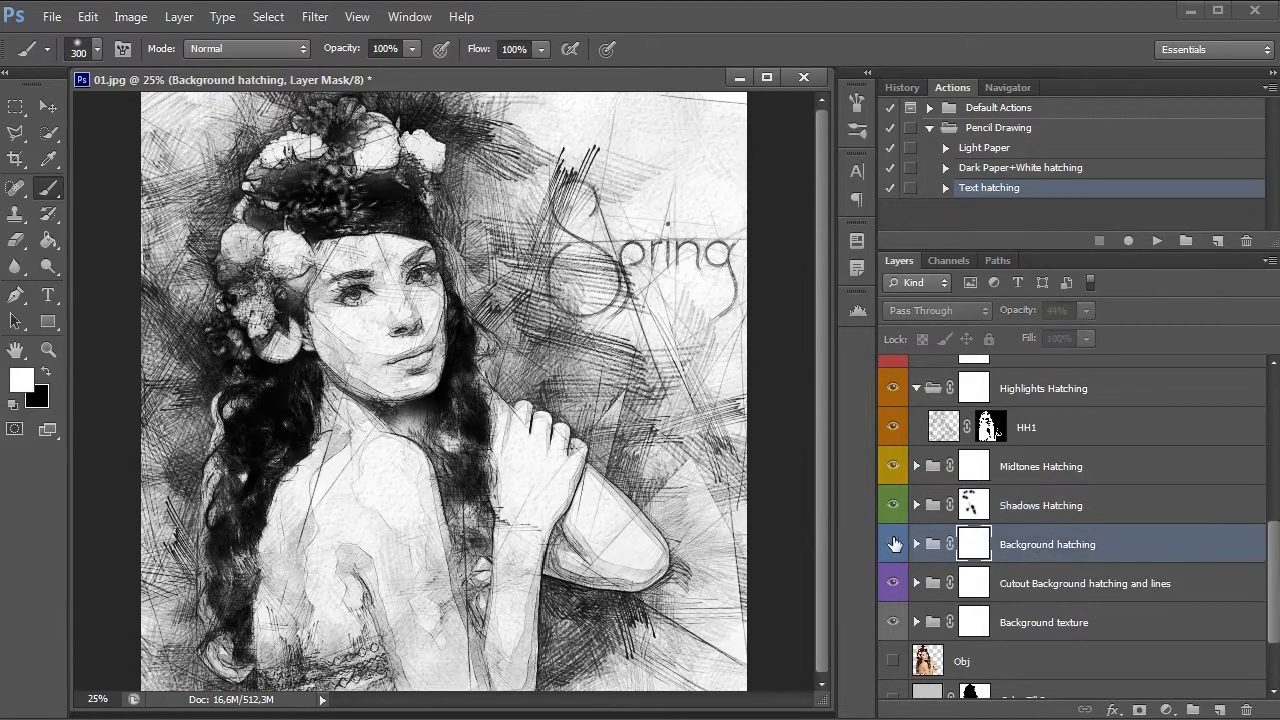
left_click(894, 544)
left_click(895, 543)
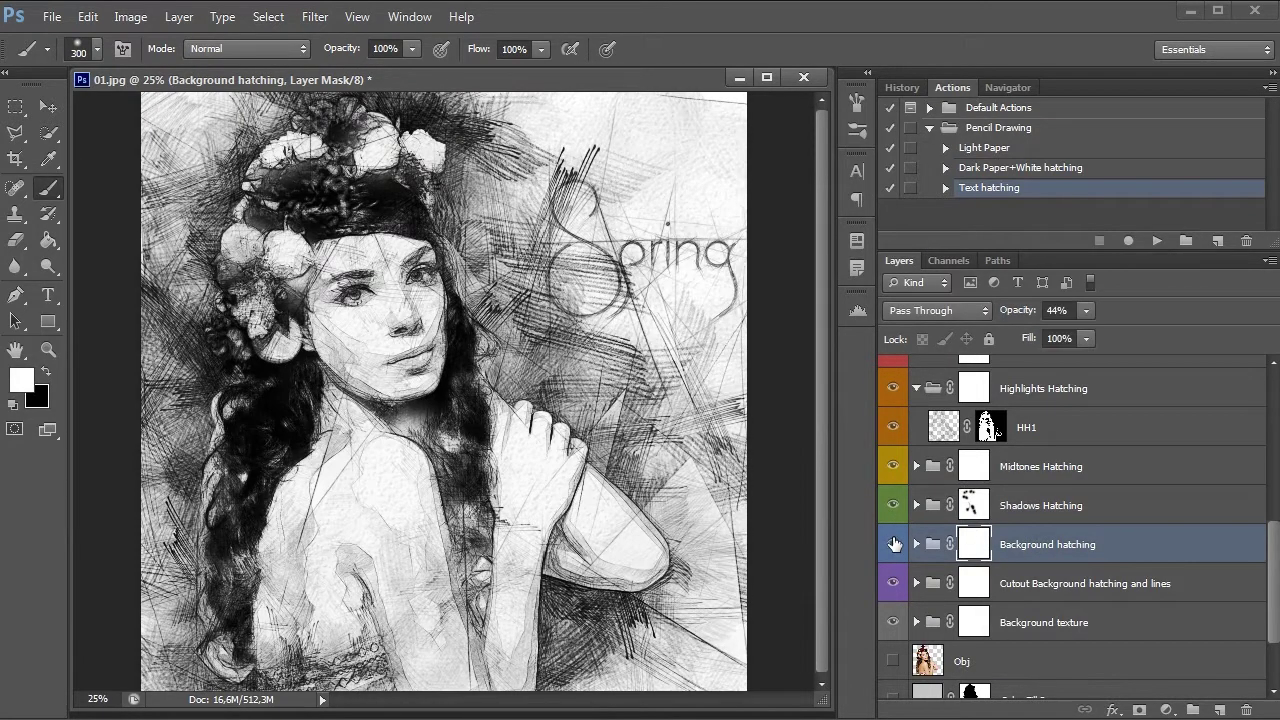
left_click(895, 543)
left_click(895, 543)
- Select the Cutout Background hatching and lines group and compare the sketch with and without it
left_click(929, 587)
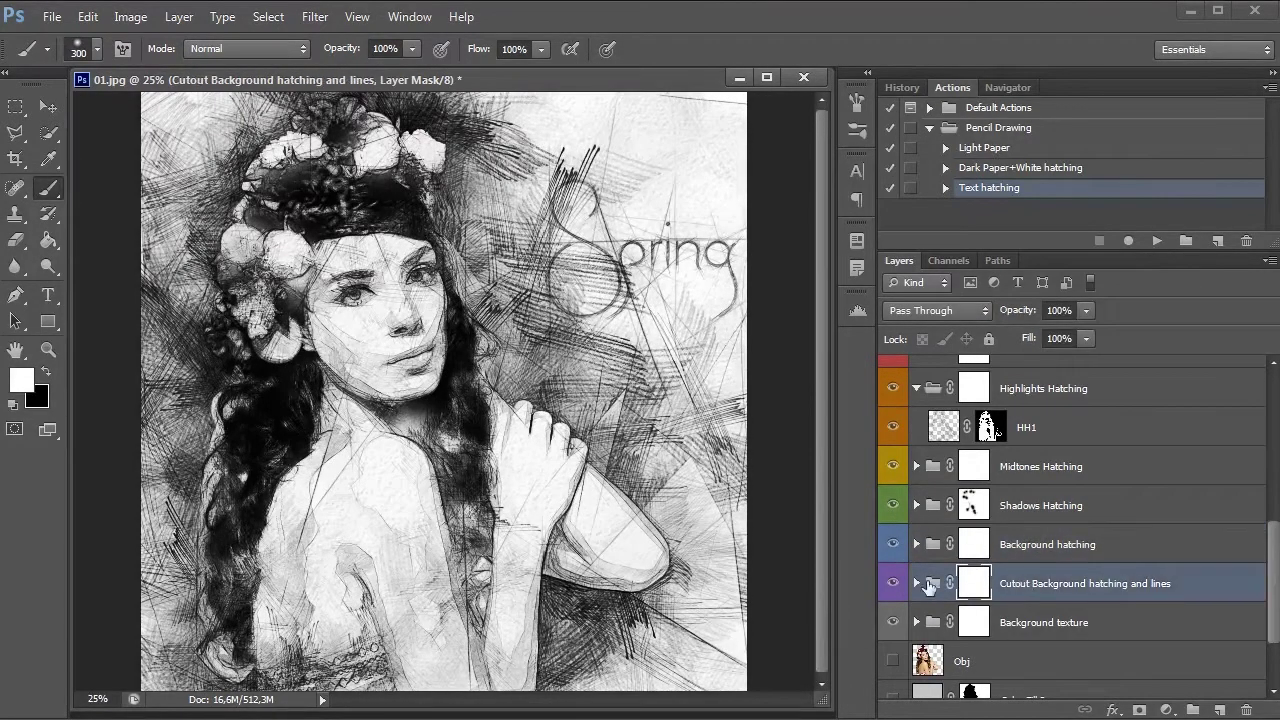
left_click(895, 583)
left_click(894, 545)
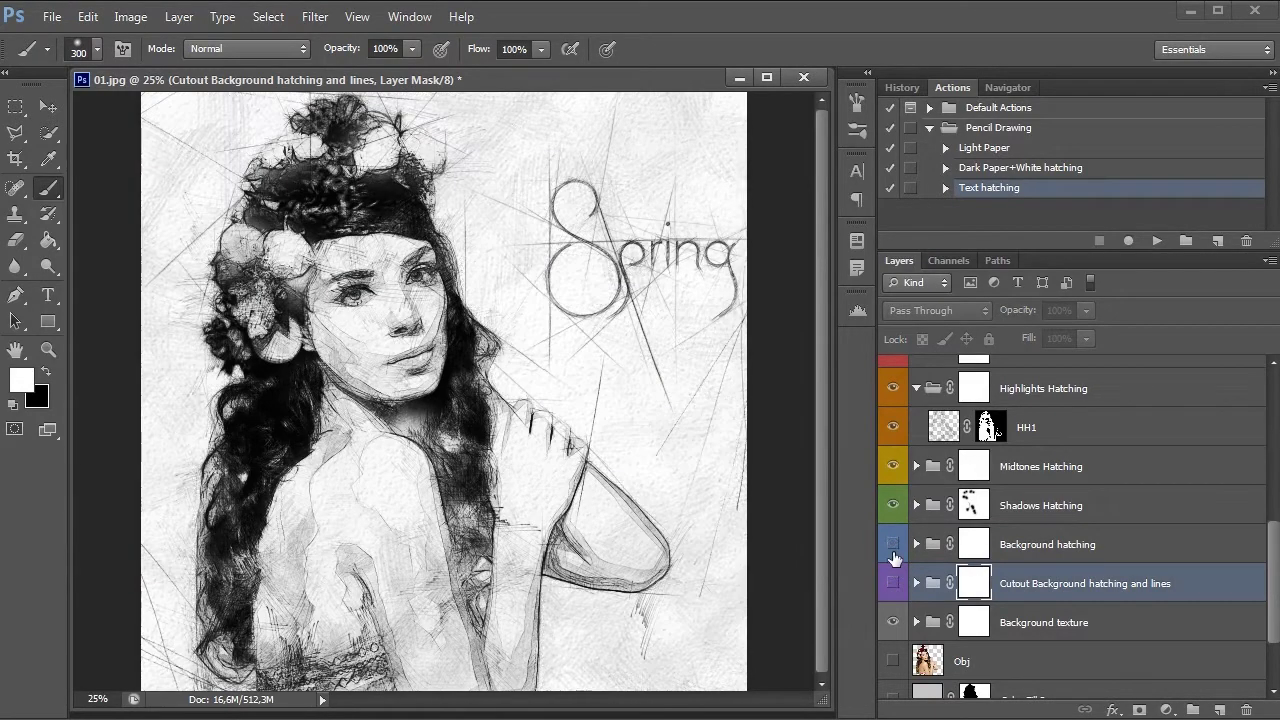
left_click(894, 545)
left_click(894, 545)
left_click(894, 545)
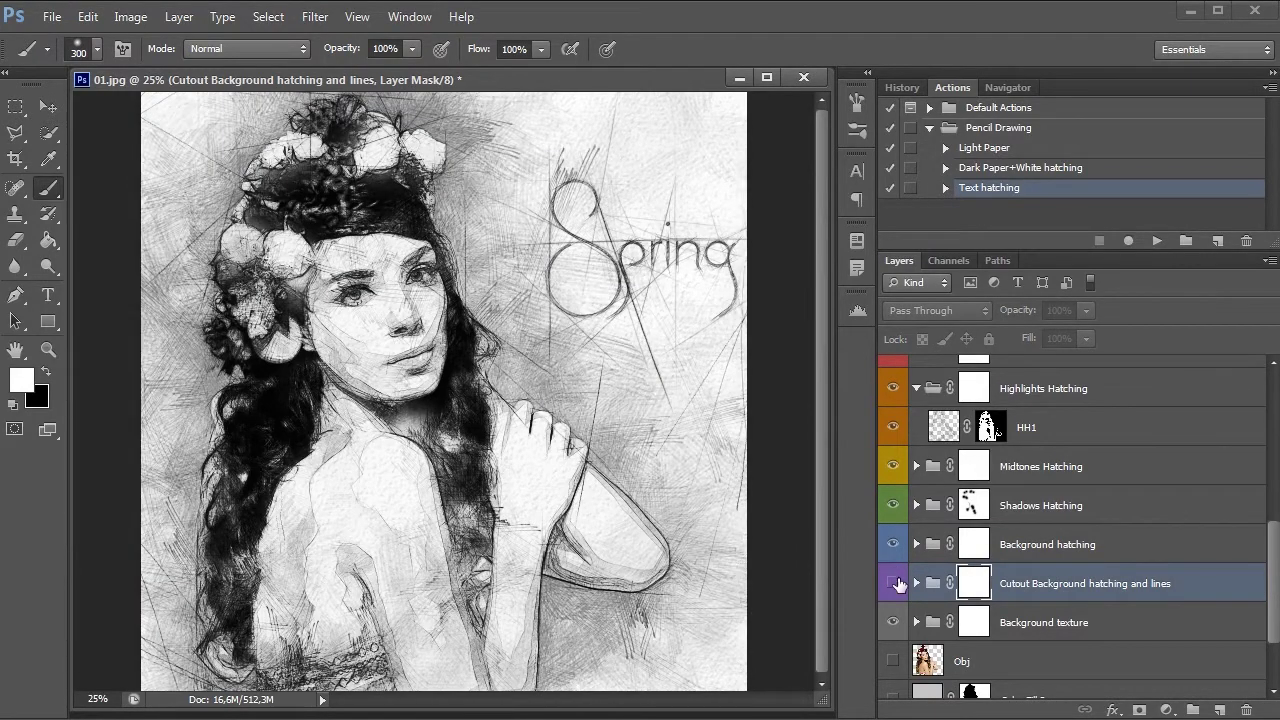
left_click(895, 583)
left_click(895, 583)
left_click(895, 583)
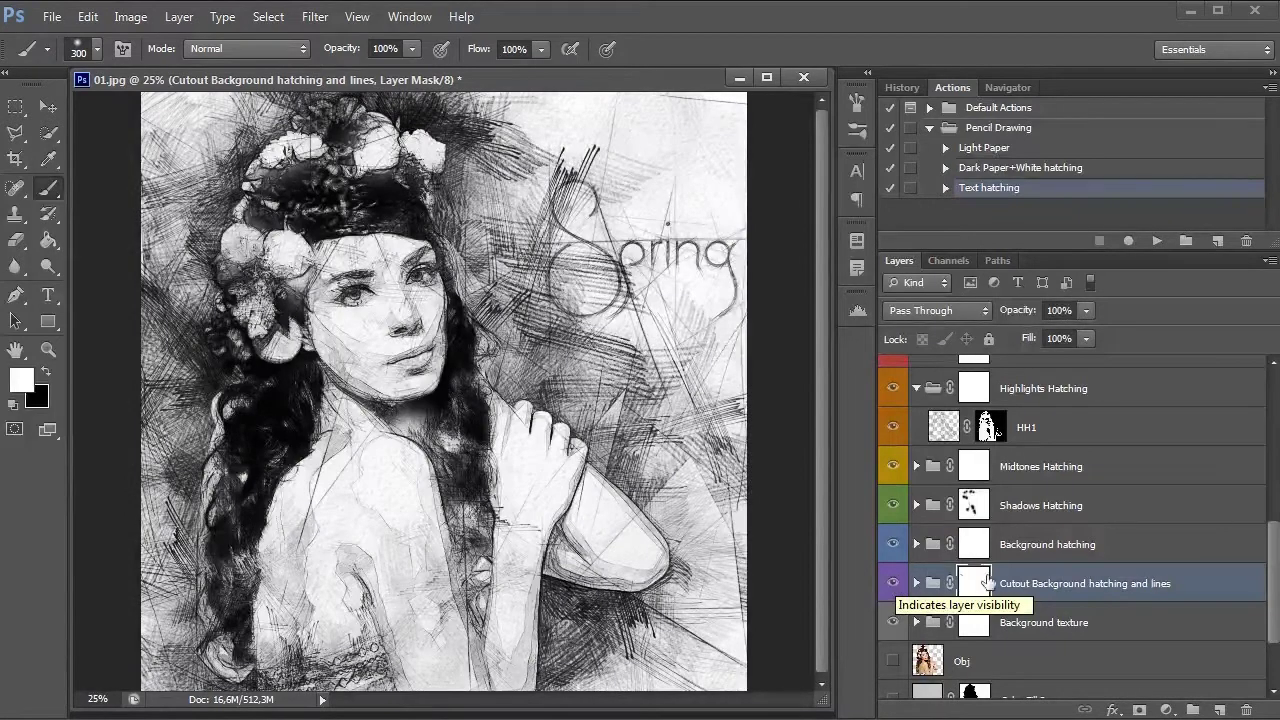
- Hide cutout layers CBH1–CBH4, restore CBH1–CBH3, and set the cutout group to 28% opacity
left_click(916, 583)
scroll(1007, 558, "down", 2)
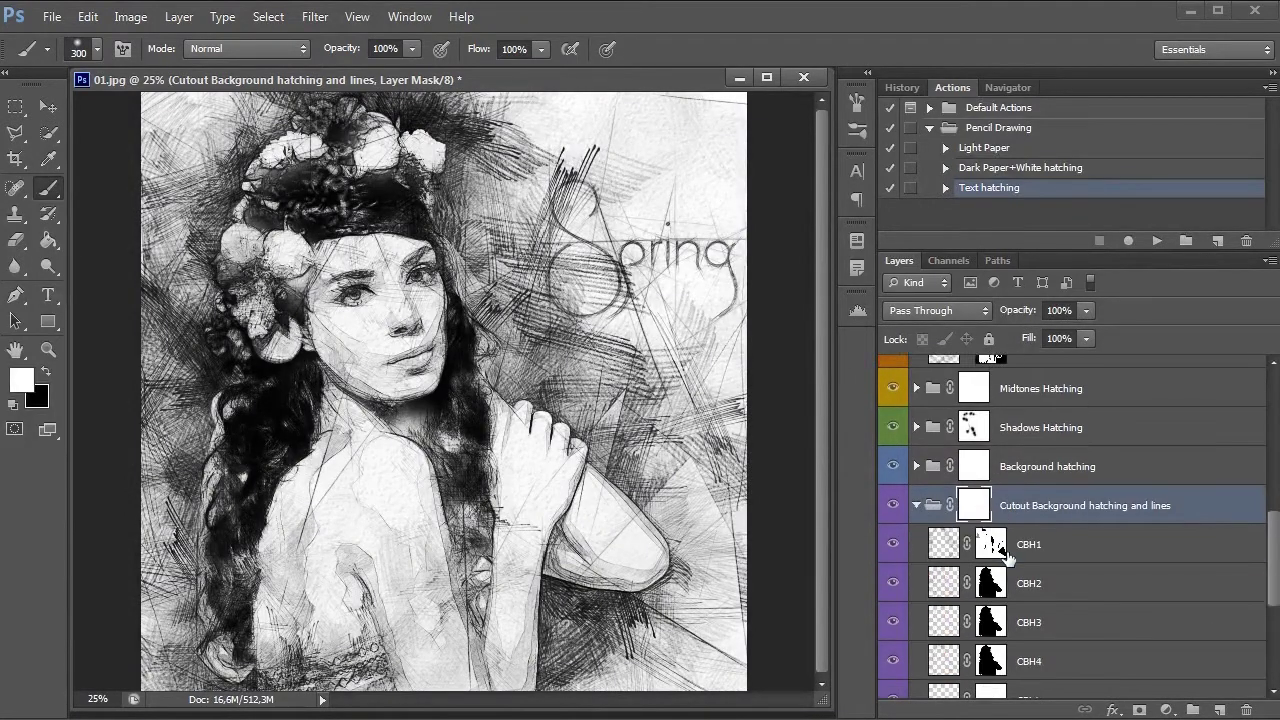
scroll(1007, 558, "down", 1)
scroll(1007, 558, "down", 1)
left_click_drag(893, 466, 893, 580)
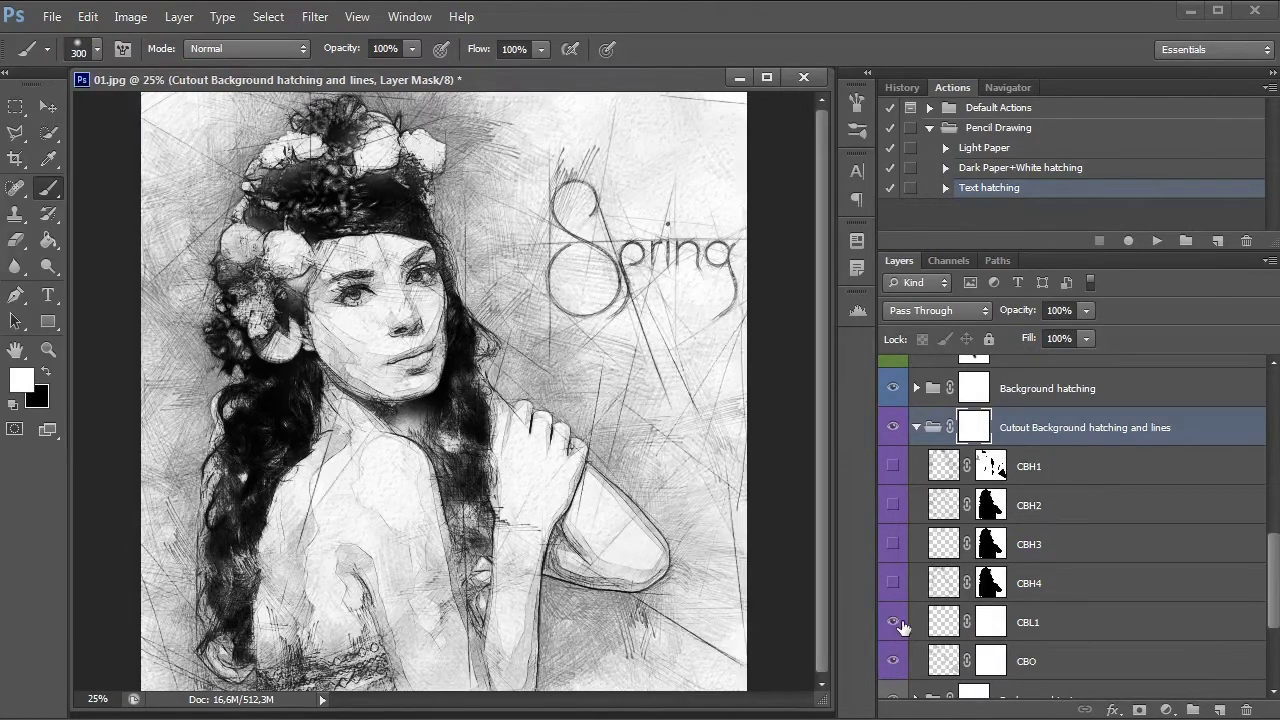
left_click(893, 544)
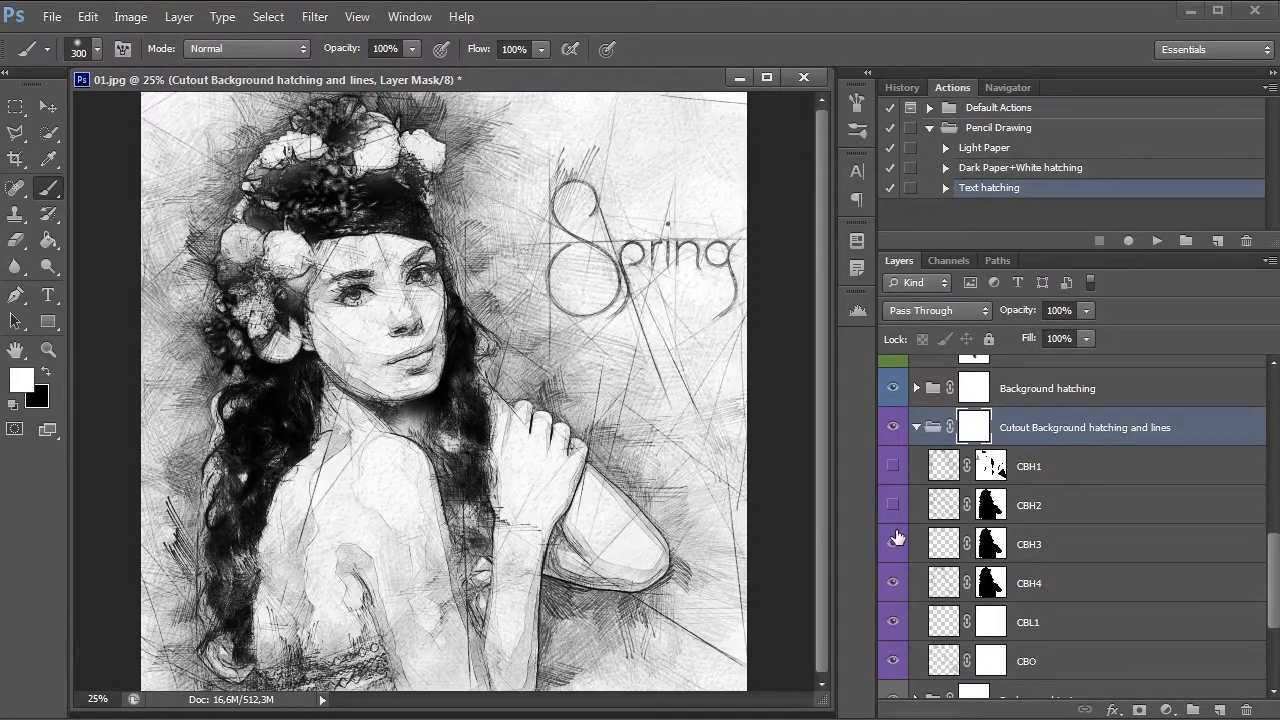
left_click(893, 505)
left_click(893, 466)
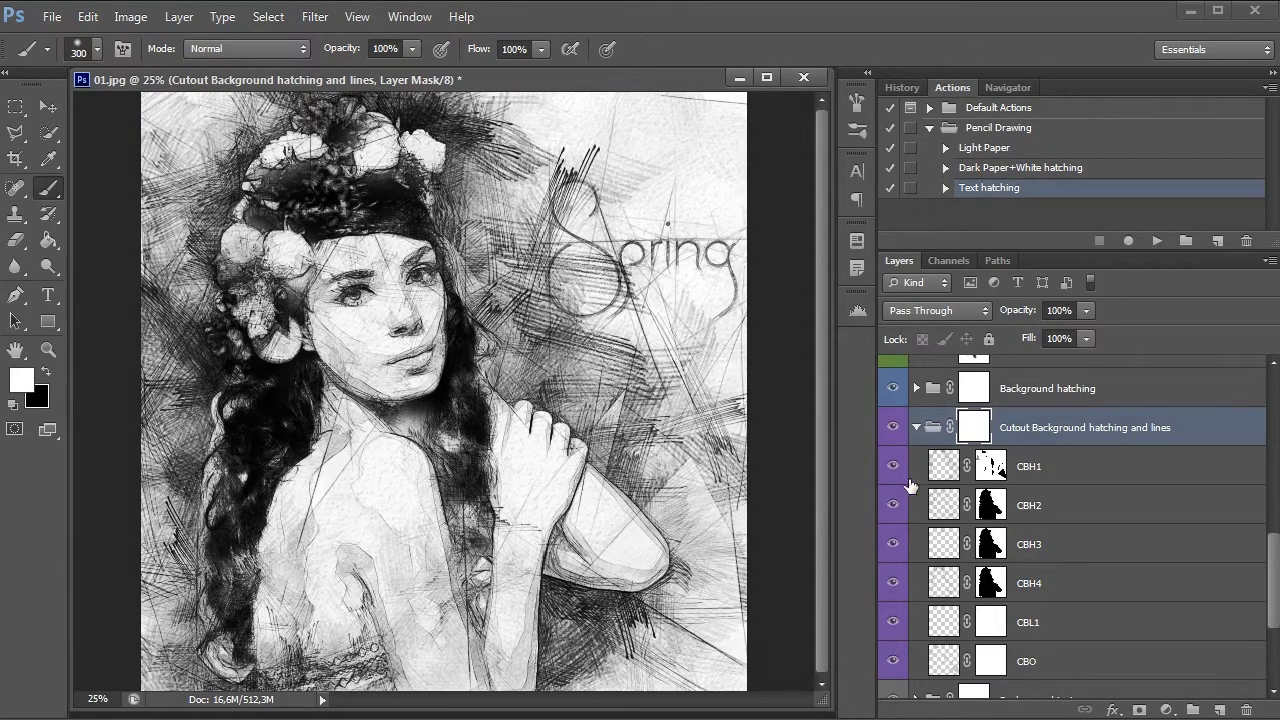
left_click(1086, 310)
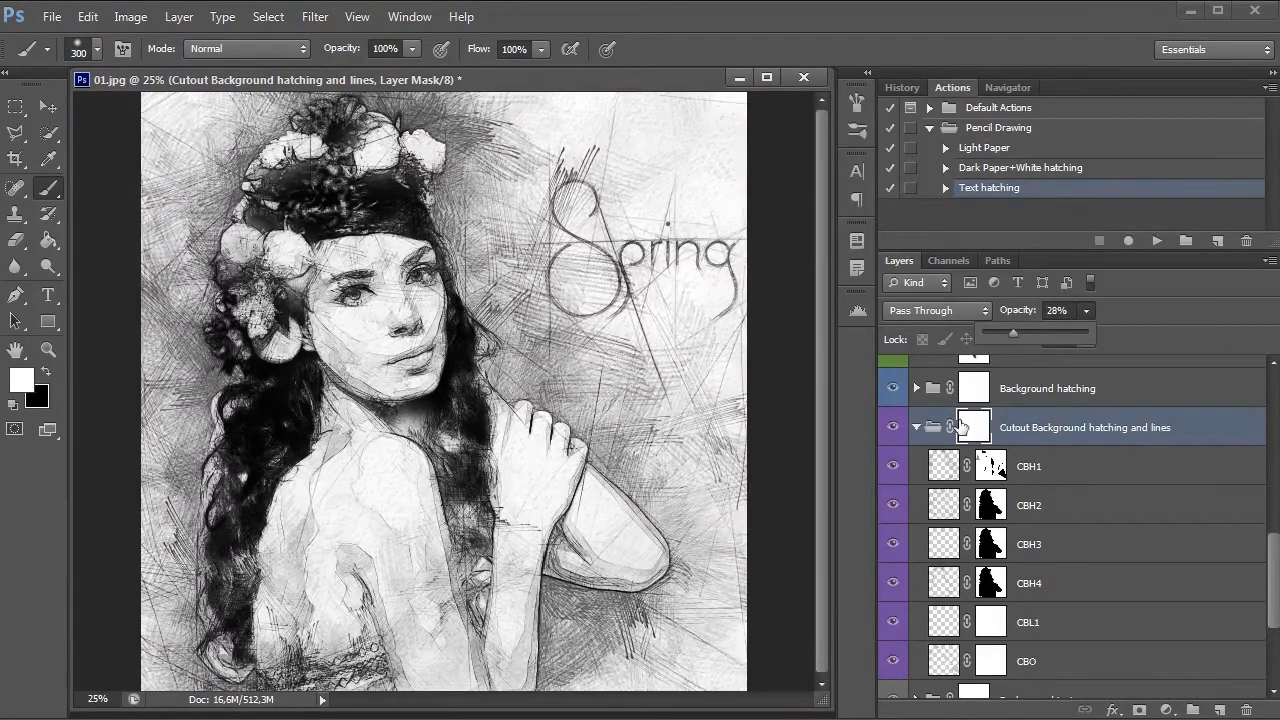
left_click(916, 427)
- Raise the Background hatching group's opacity to 51% after comparing it on and off
left_click(1085, 445)
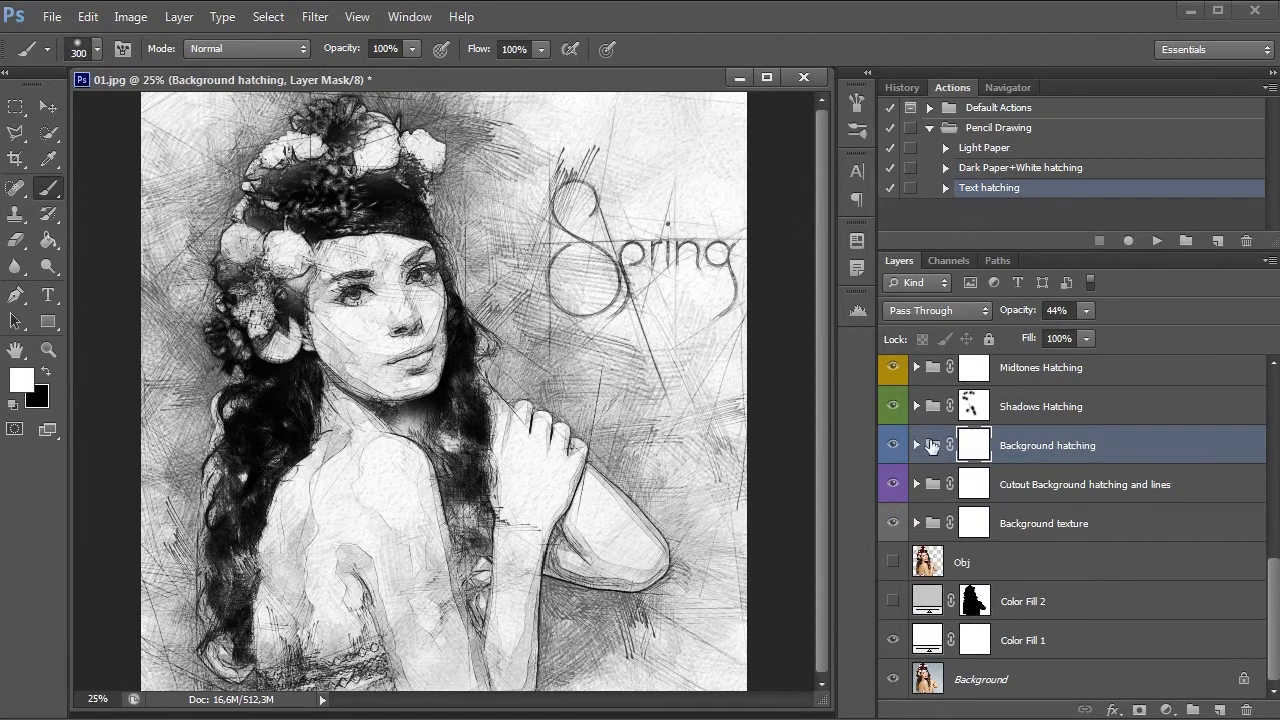
left_click(895, 446)
left_click(895, 446)
left_click(1084, 310)
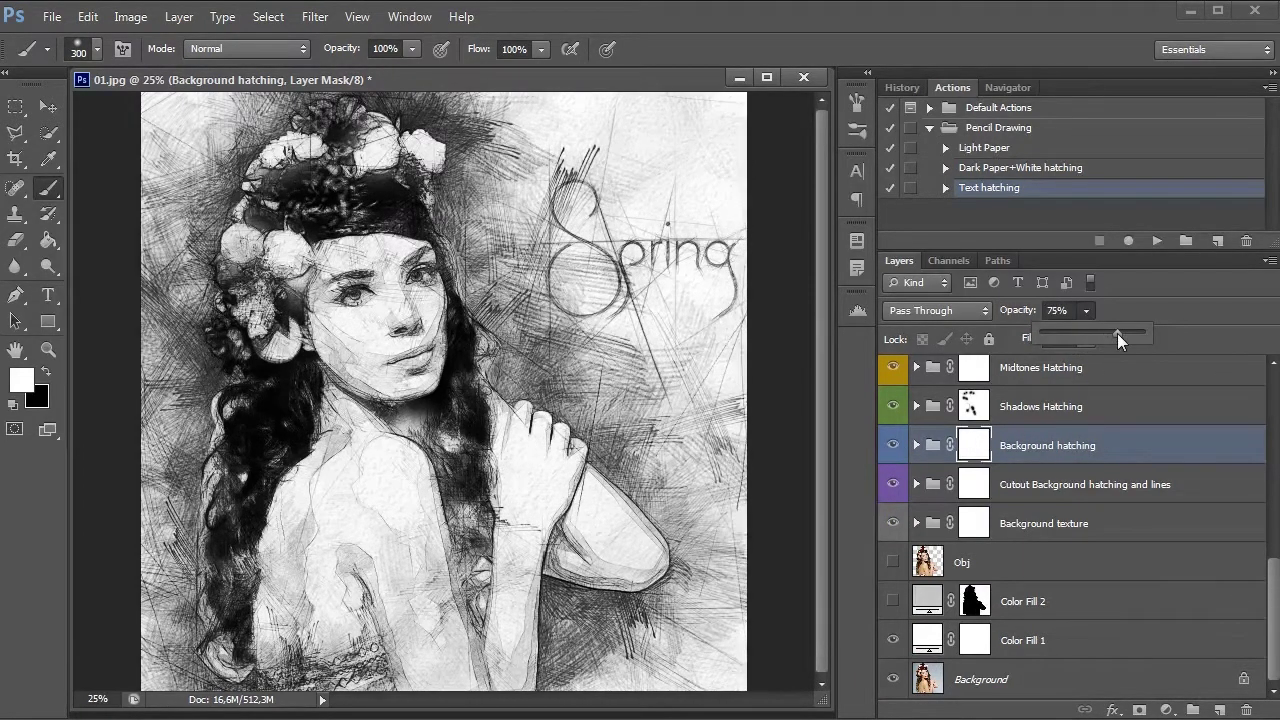
left_click_drag(1066, 329, 1094, 331)
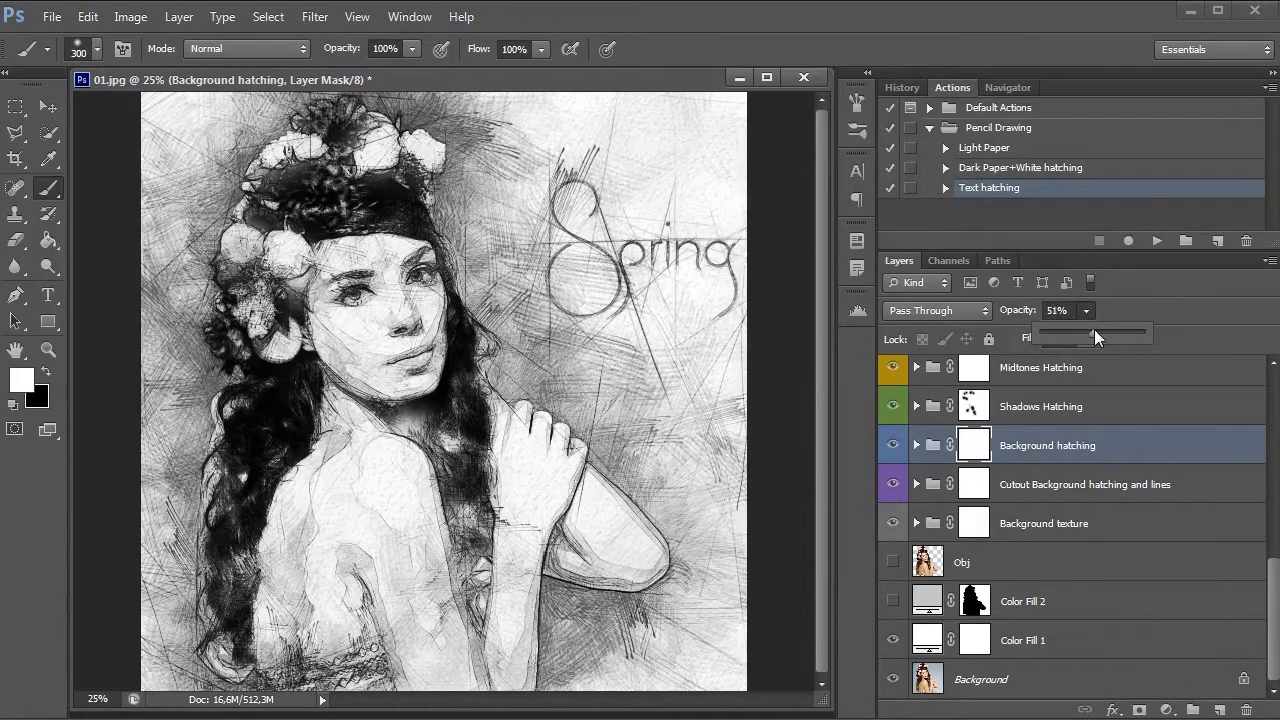
- Expand the Background texture group and compare the image with and without it
left_click(1048, 510)
left_click(916, 523)
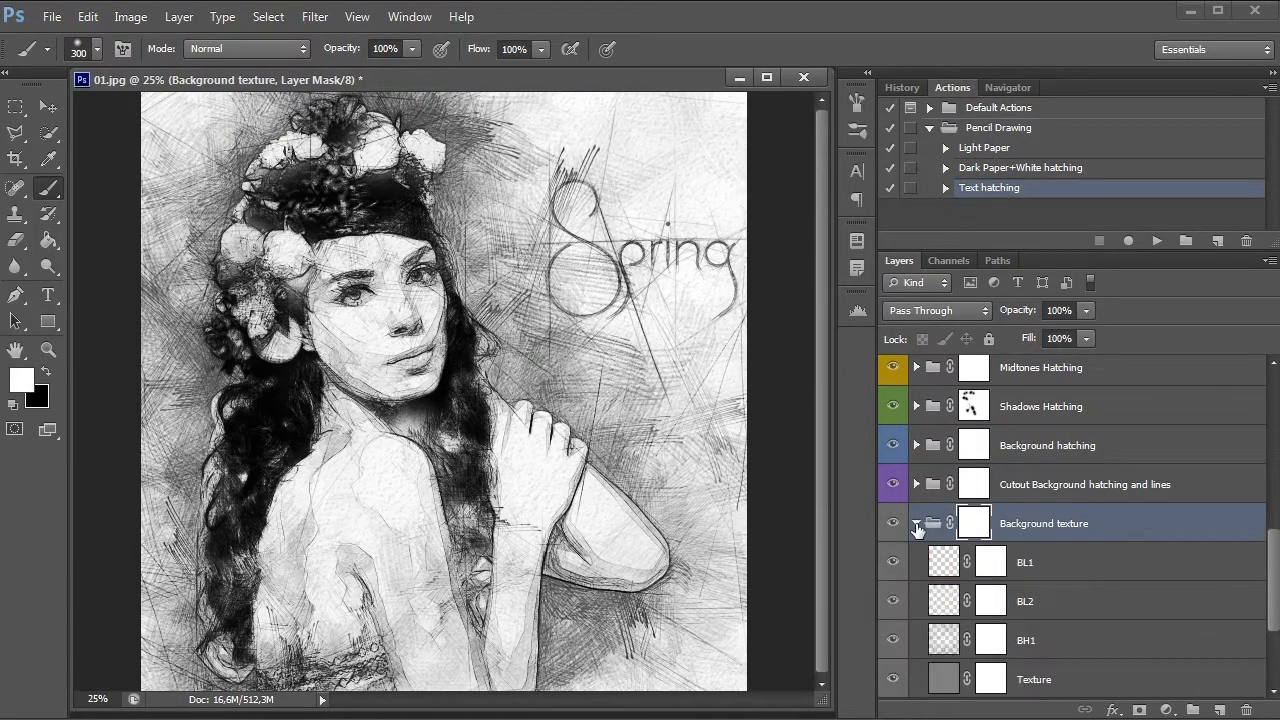
left_click(895, 525)
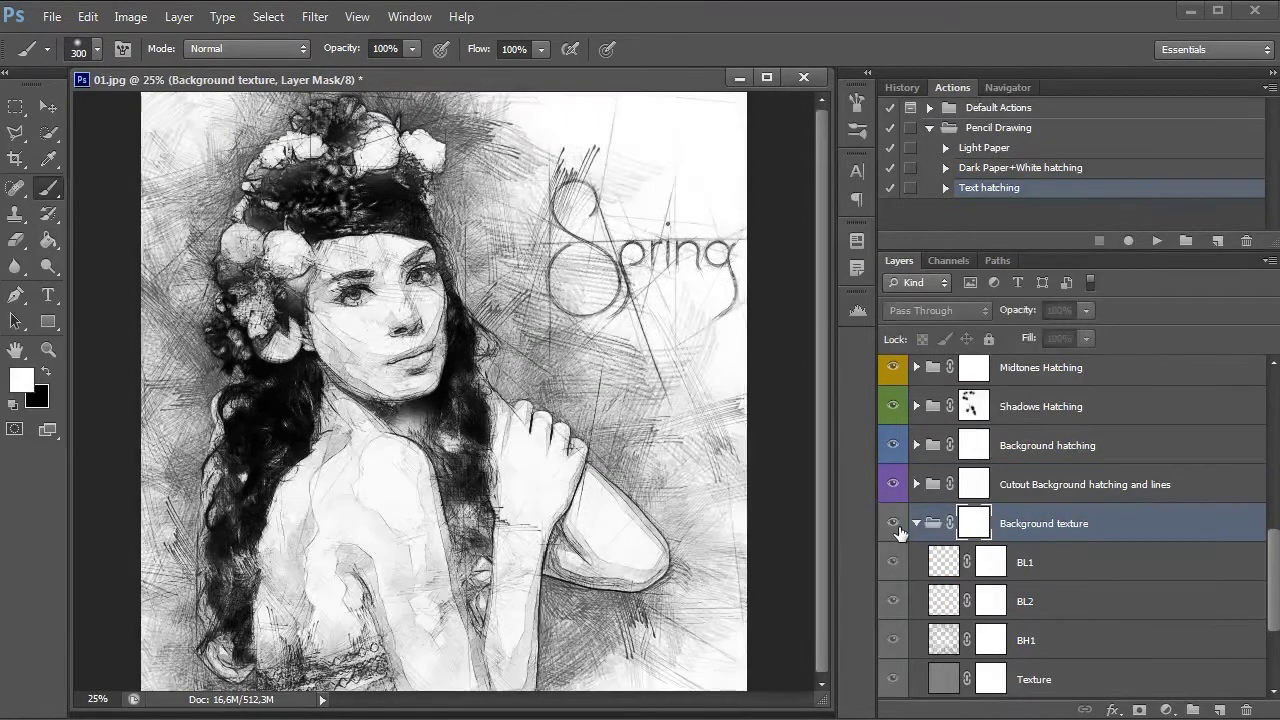
left_click(893, 523)
left_click(893, 523)
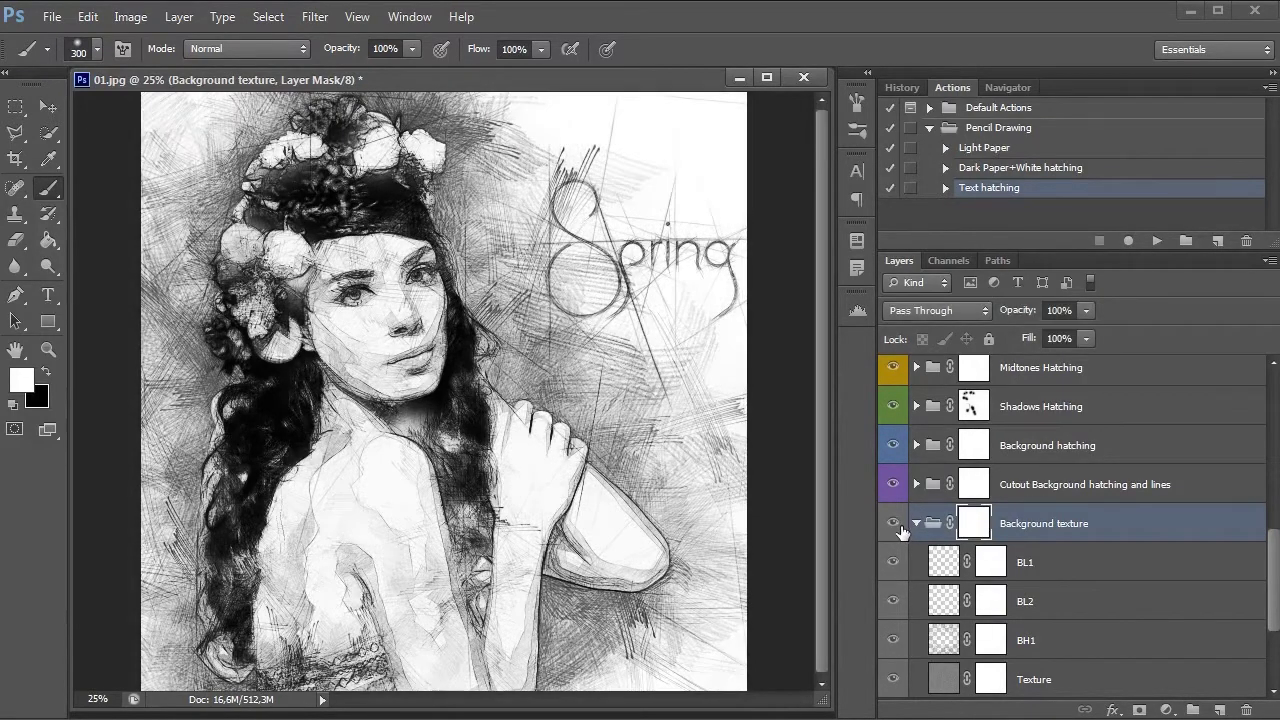
left_click(893, 523)
scroll(1059, 540, "down", 3)
- Hide the Texture layer and lower layer BH1's opacity to 27%
left_click(893, 523)
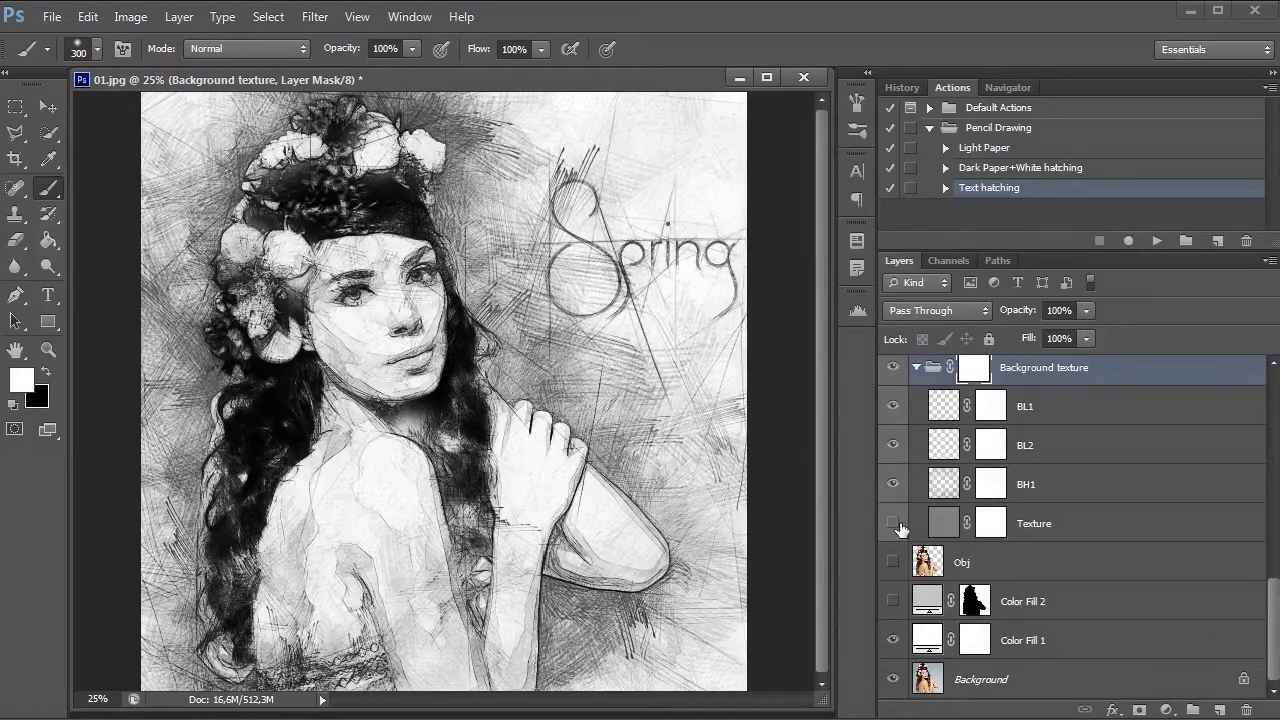
left_click(893, 484)
left_click(893, 484)
left_click(893, 484)
left_click(893, 484)
left_click(1040, 484)
mouse_move(1086, 310)
left_mouse_down()
mouse_move(1085, 332)
mouse_move(1199, 328)
mouse_move(1043, 339)
mouse_move(1094, 332)
left_mouse_up()
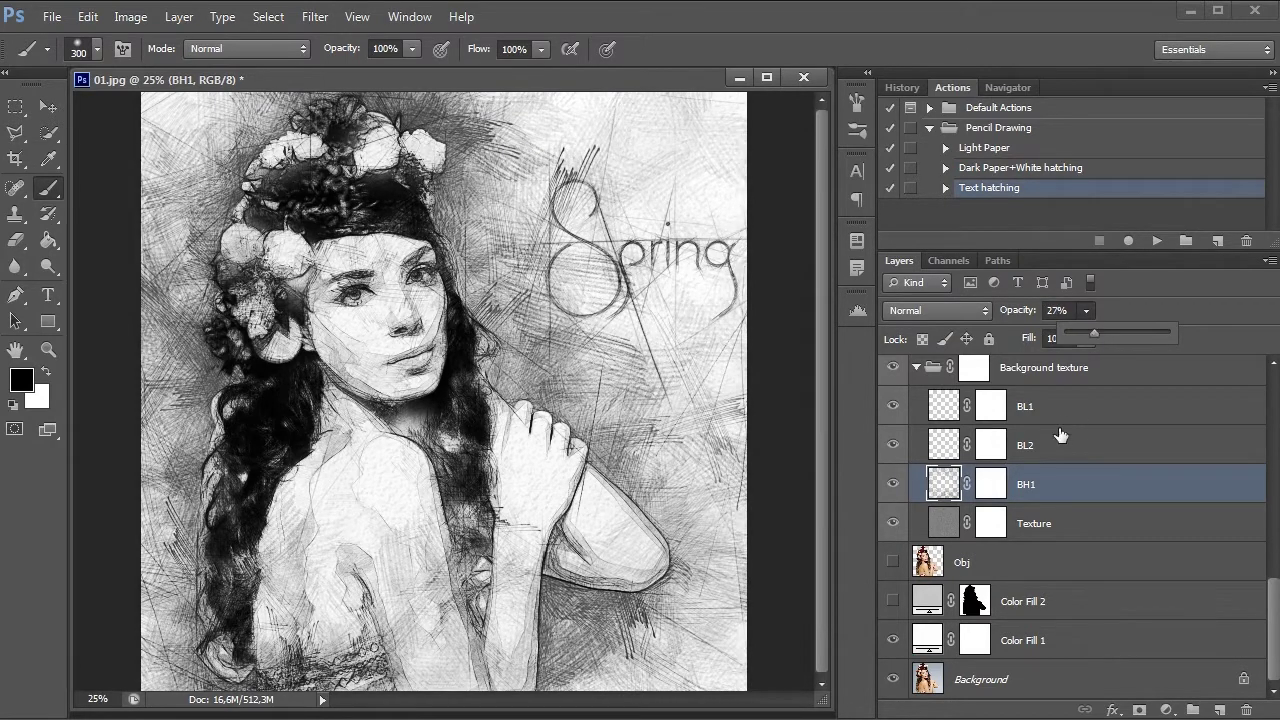
- Compare the hatching with BL1 on and off, then collapse the Background texture group
left_click(1061, 435)
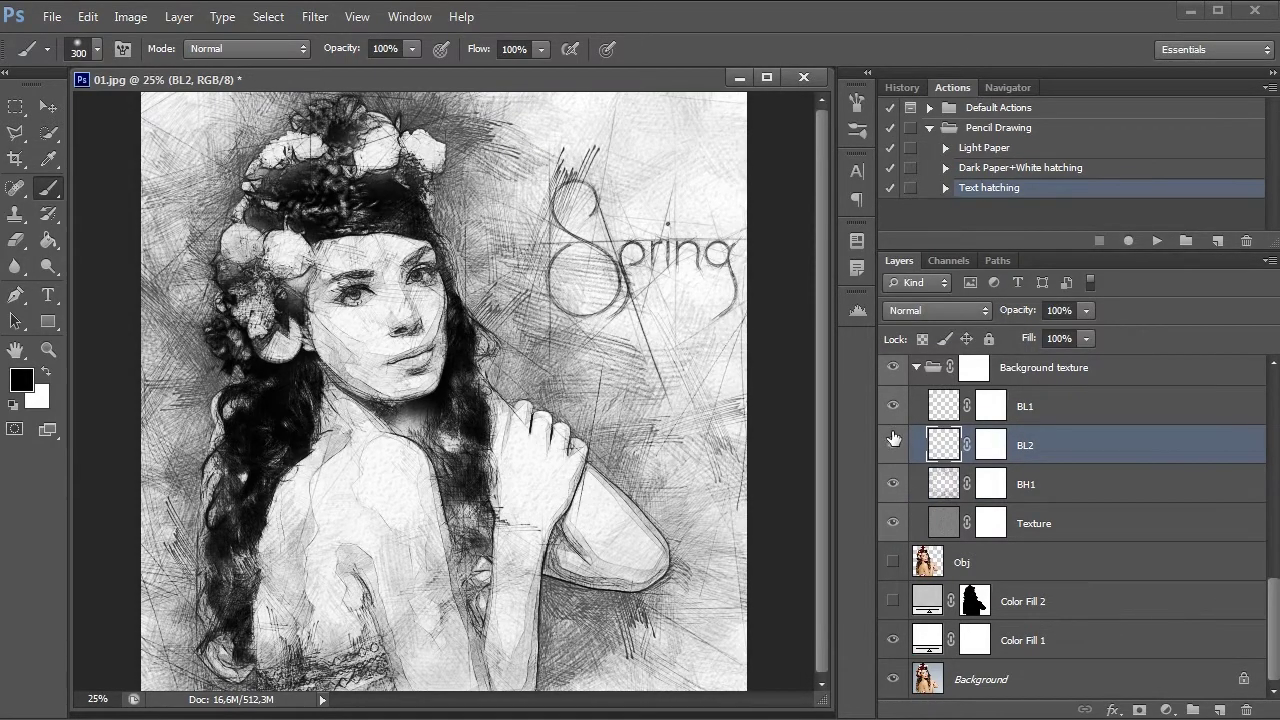
left_click(893, 406)
left_click(893, 406)
left_click(893, 406)
left_click(893, 406)
left_click(893, 406)
left_click(893, 406)
left_click(916, 367)
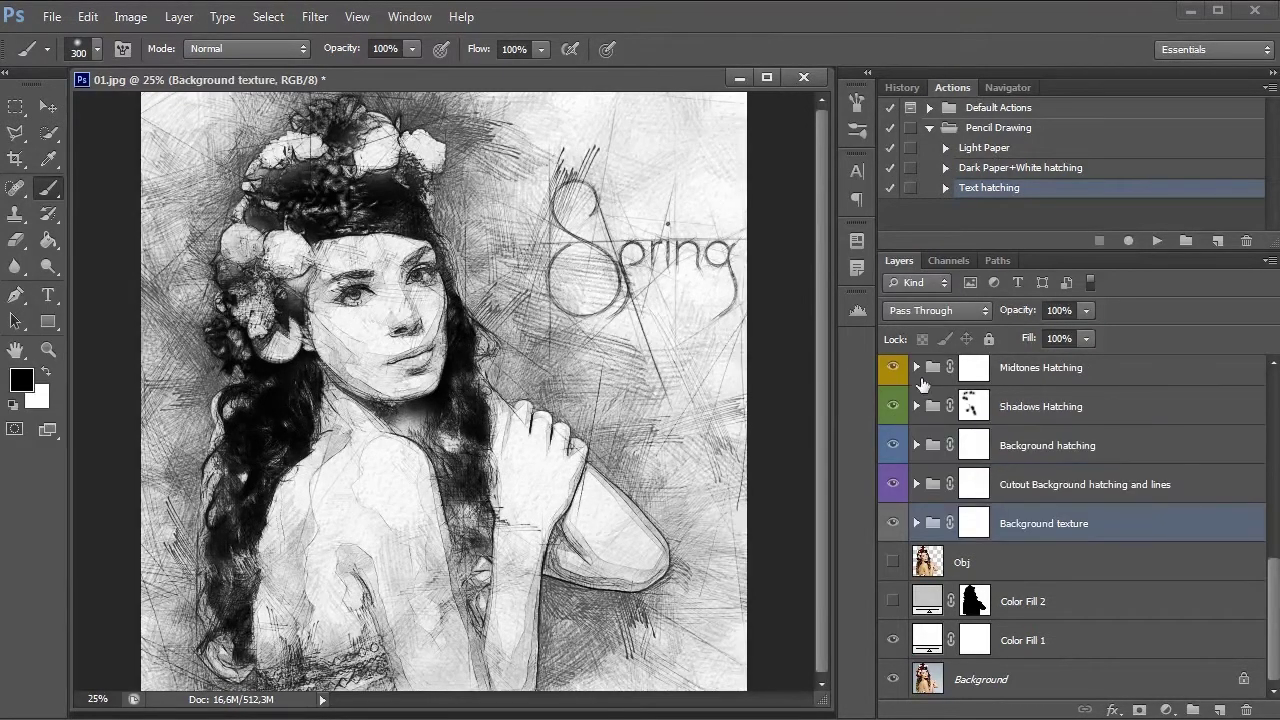
- Compare the Color Fill 2 grey background on and off, leaving it hidden
left_click(893, 601)
left_click(893, 601)
left_click(893, 601)
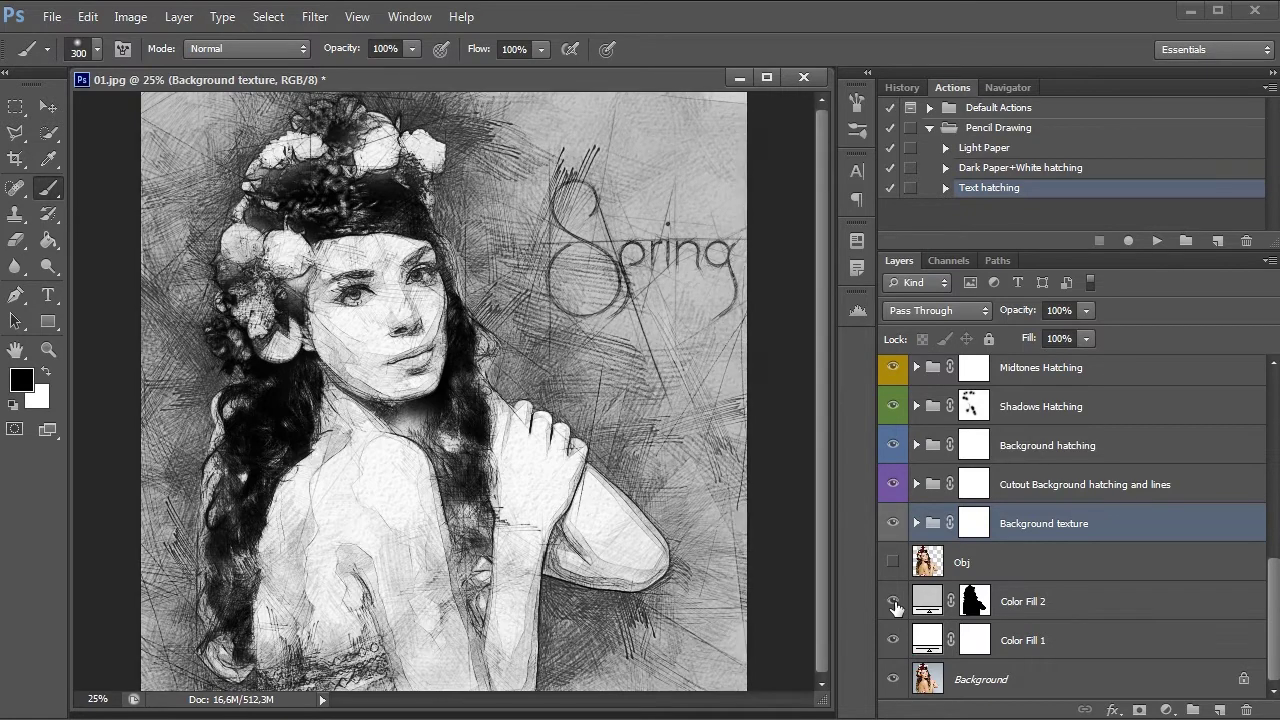
left_click(893, 601)
- Turn on the Colorize 2 colour tint layer
left_click_drag(1274, 597, 1274, 451)
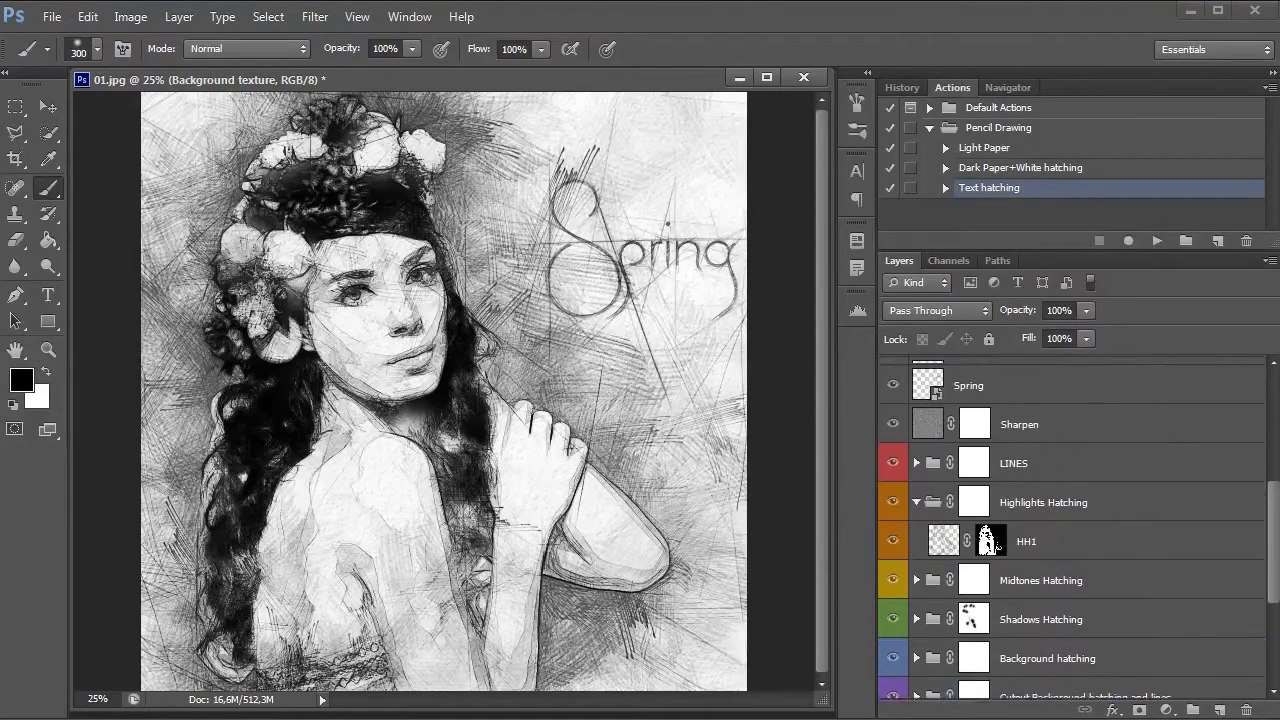
left_click(1013, 510)
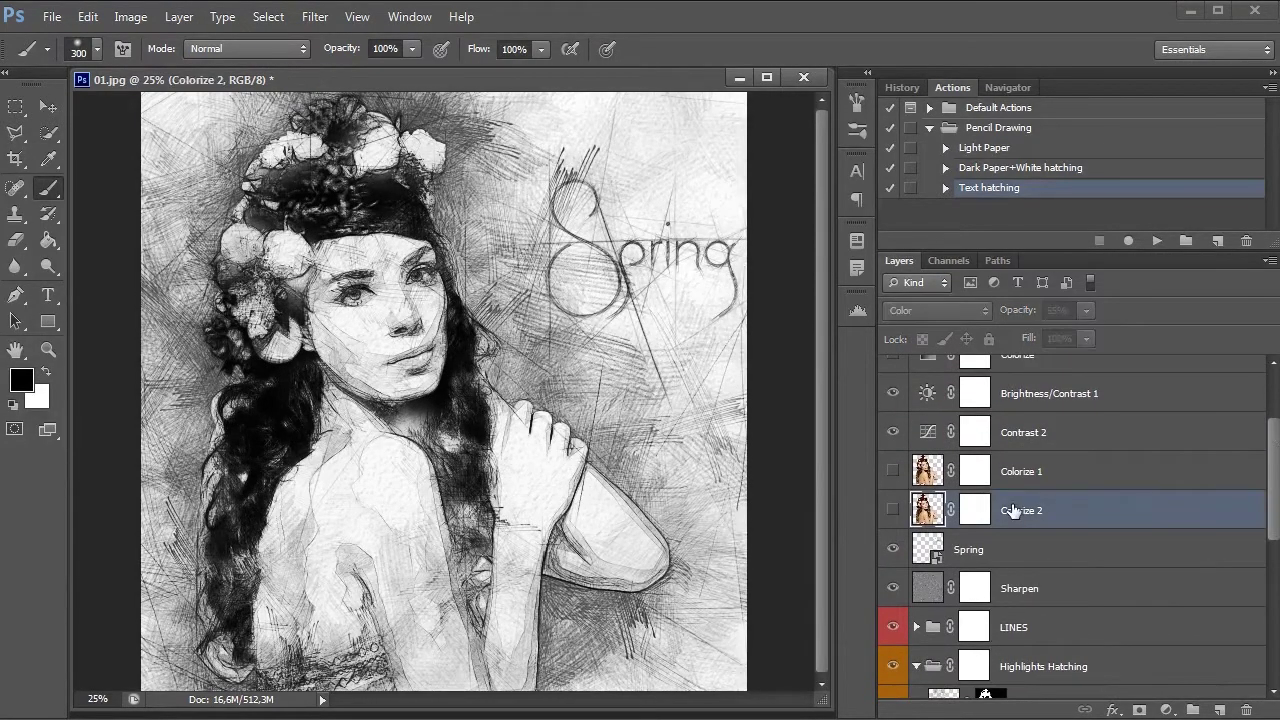
left_click(893, 510)
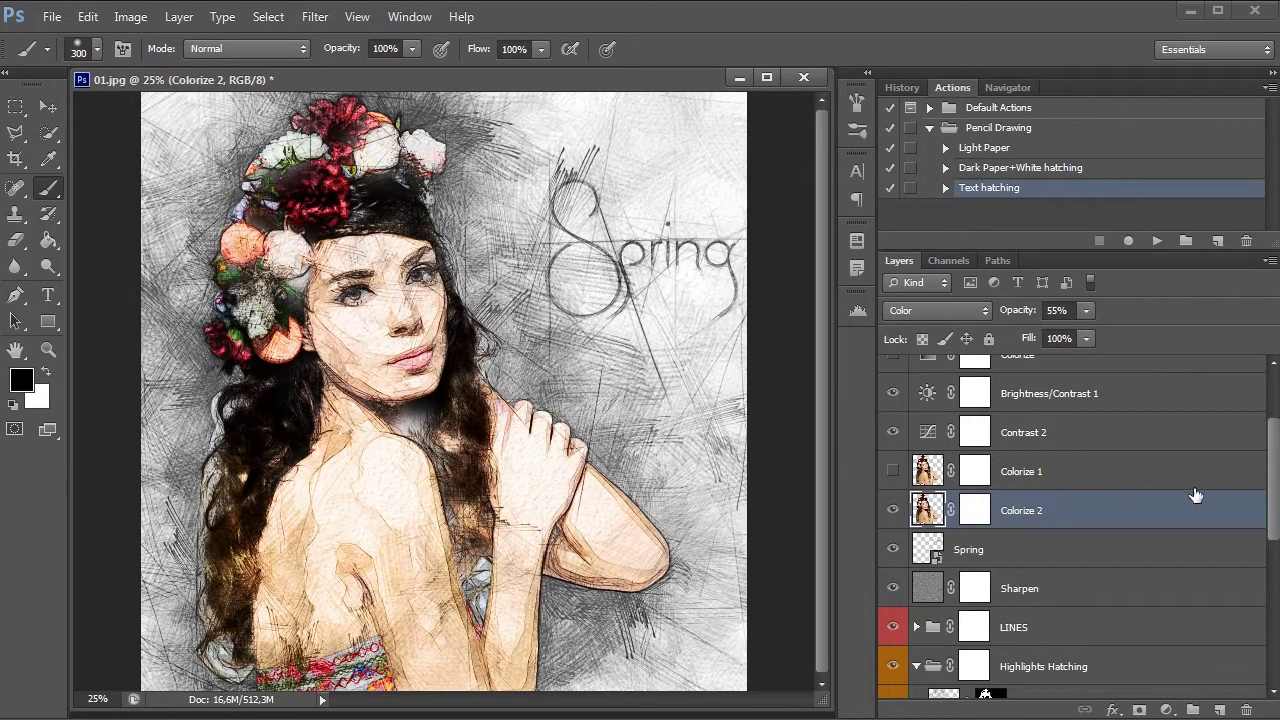
- Lower Hue/Saturation 1 saturation from +57 to +34
left_click_drag(1270, 477, 1274, 445)
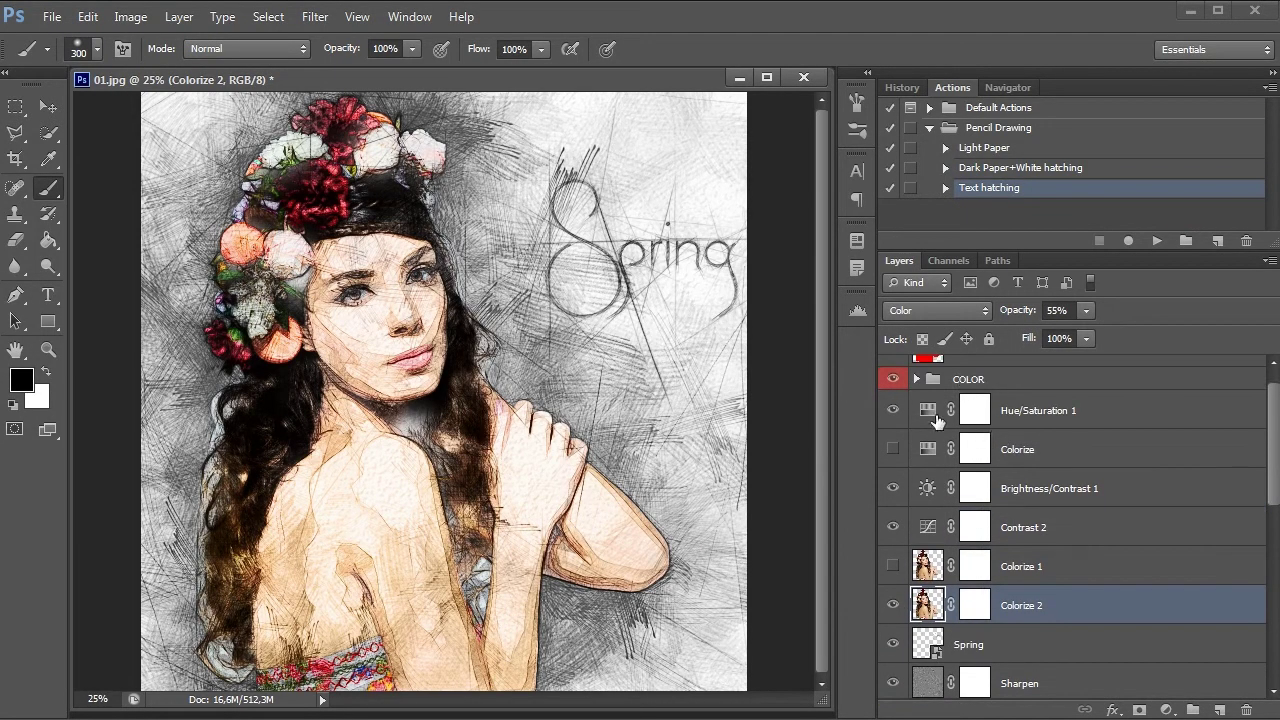
double_click(928, 412)
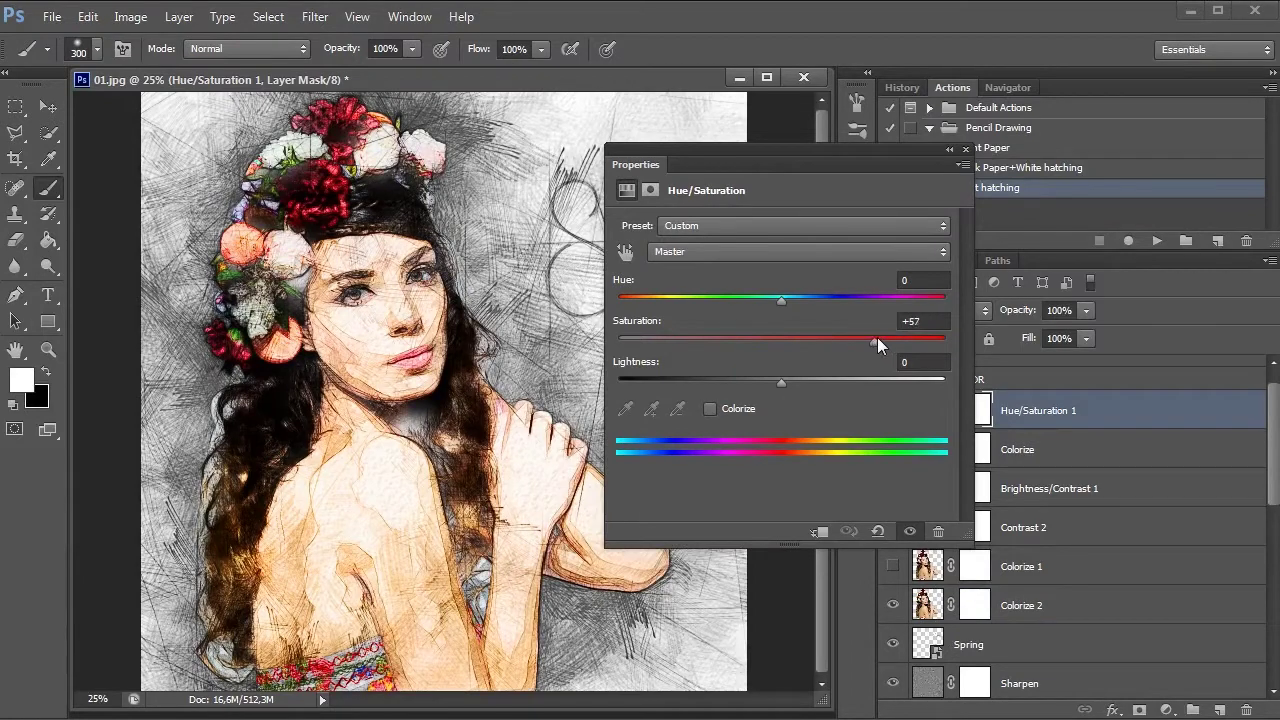
mouse_move(877, 337)
left_mouse_down()
mouse_move(929, 342)
mouse_move(838, 355)
left_mouse_up()
- Close the Hue/Saturation settings and compare the sketch with Colorize 2 and Colorize 1
left_click(965, 150)
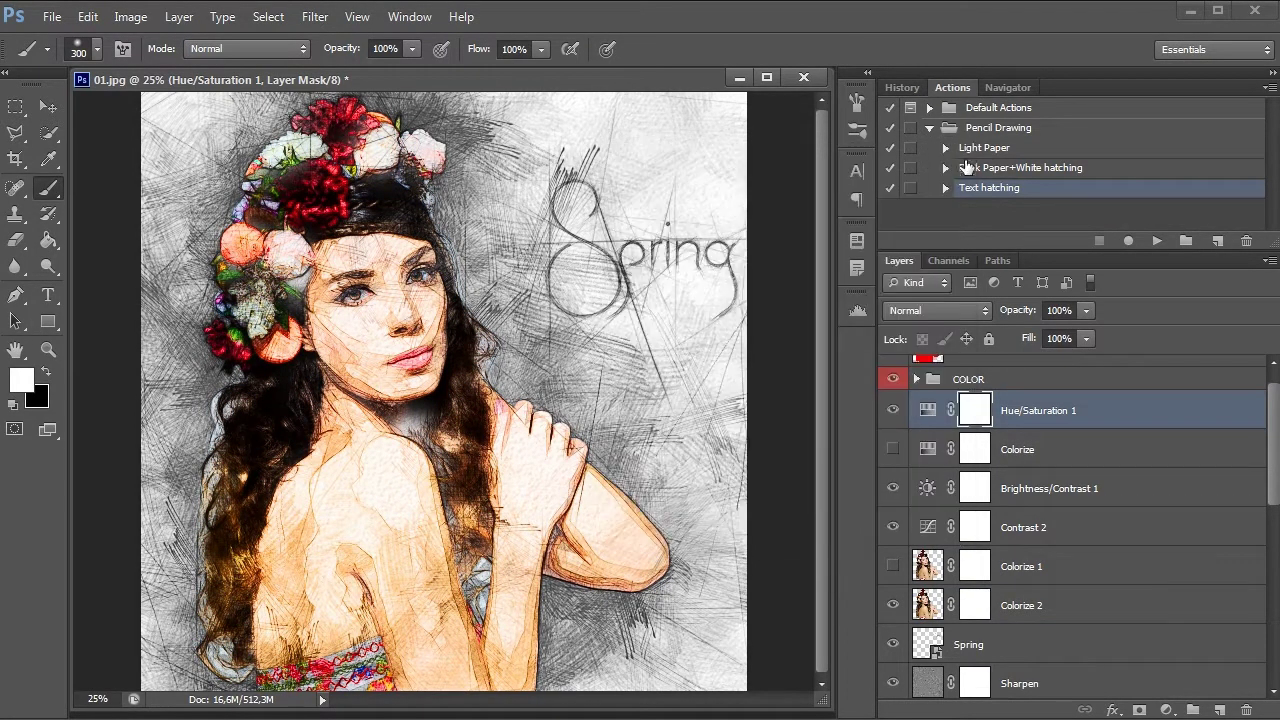
left_click(1019, 600)
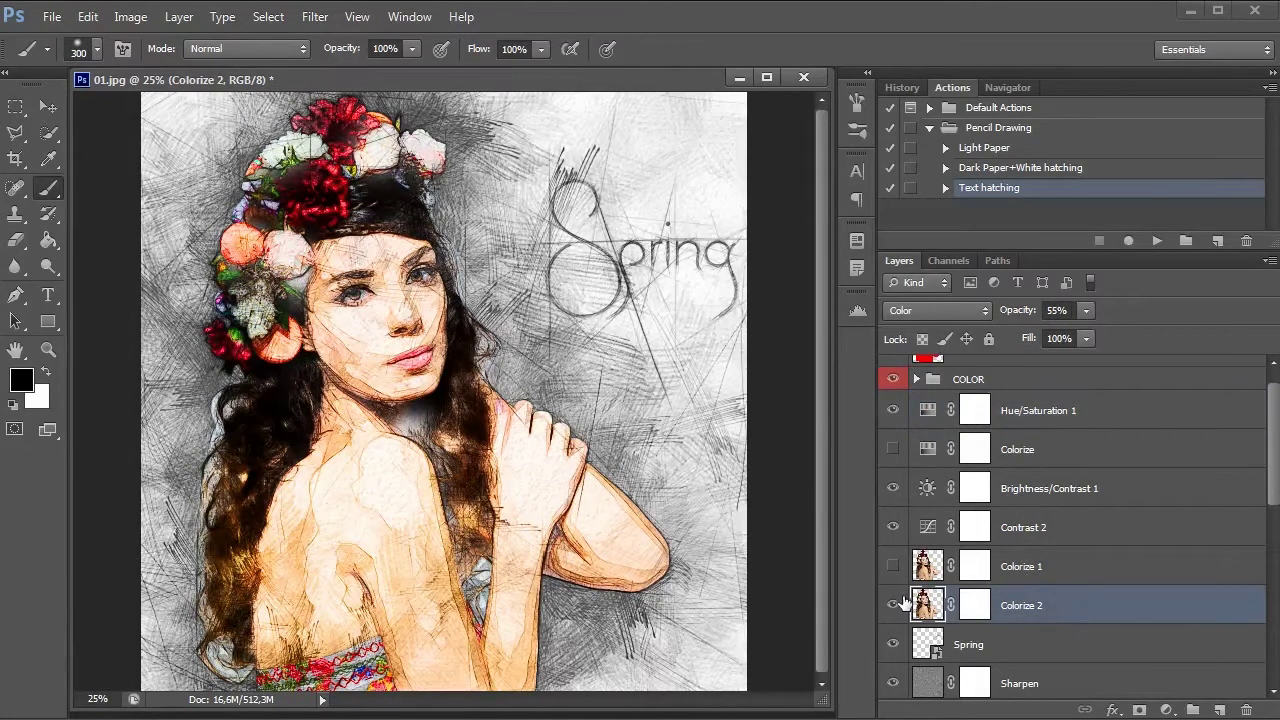
left_click(893, 605)
left_click(893, 605)
left_click(893, 605)
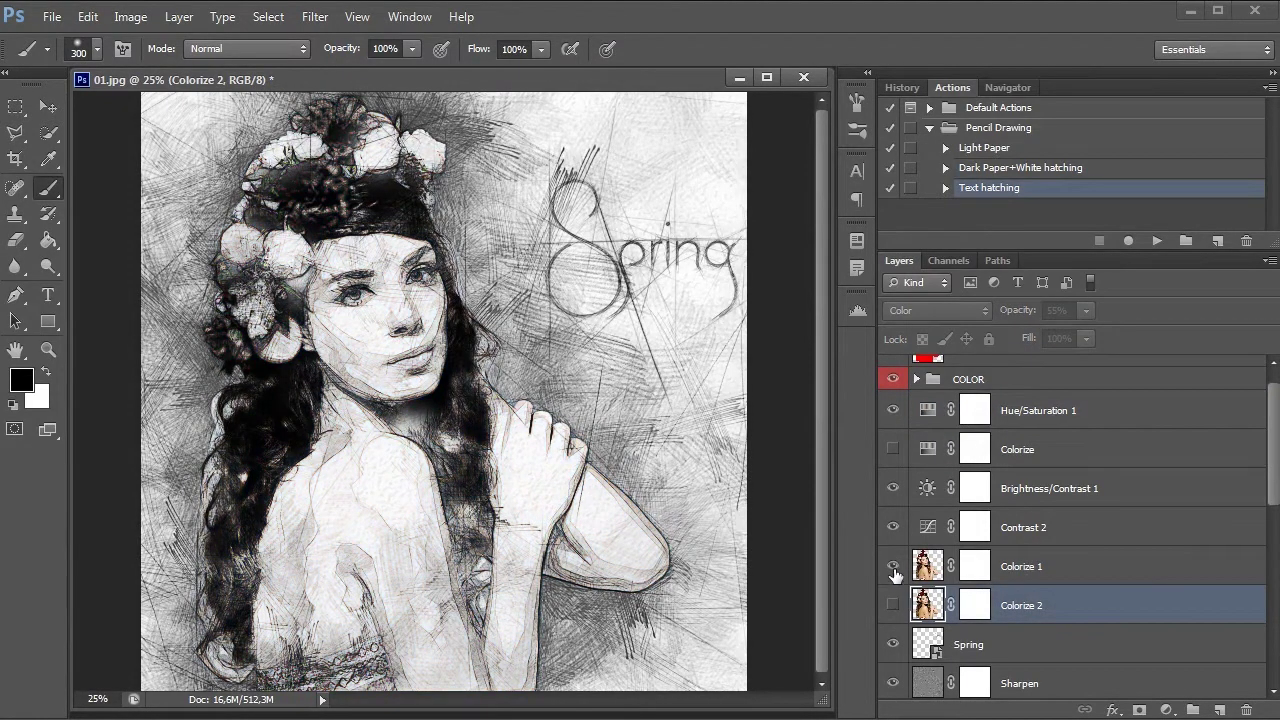
left_click(893, 566)
left_click(1020, 570)
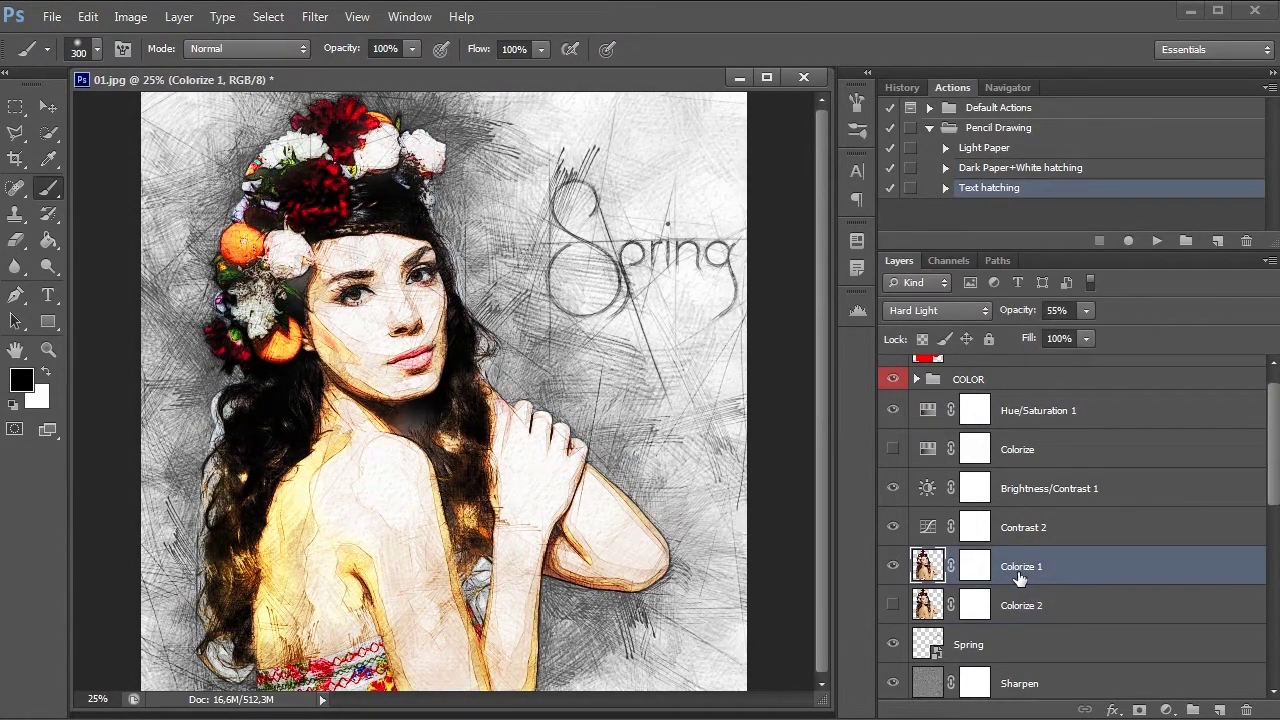
left_click(893, 566)
left_click(893, 566)
left_click(893, 566)
left_click(893, 566)
- Keep Colorize 2's warmer orange colouring over Colorize 1 and turn on the sepia Colorize layer
left_click(893, 566)
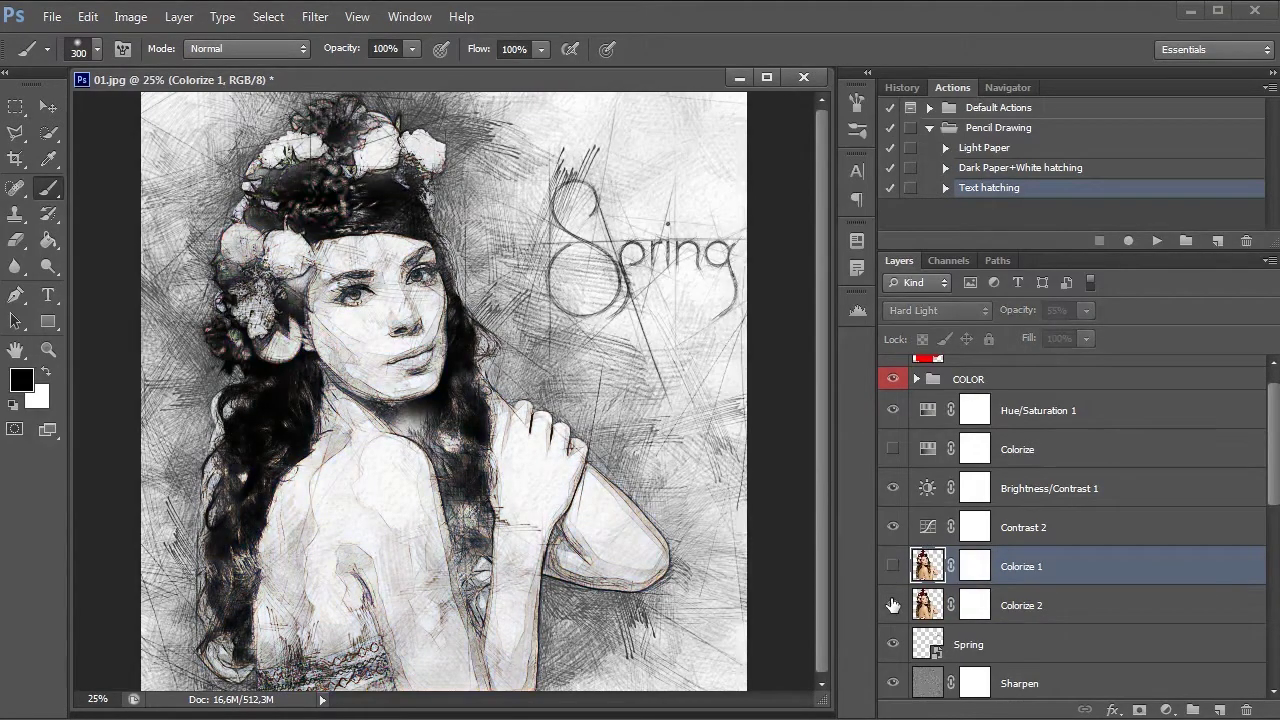
left_click(893, 605)
left_click(893, 605)
left_click(893, 566)
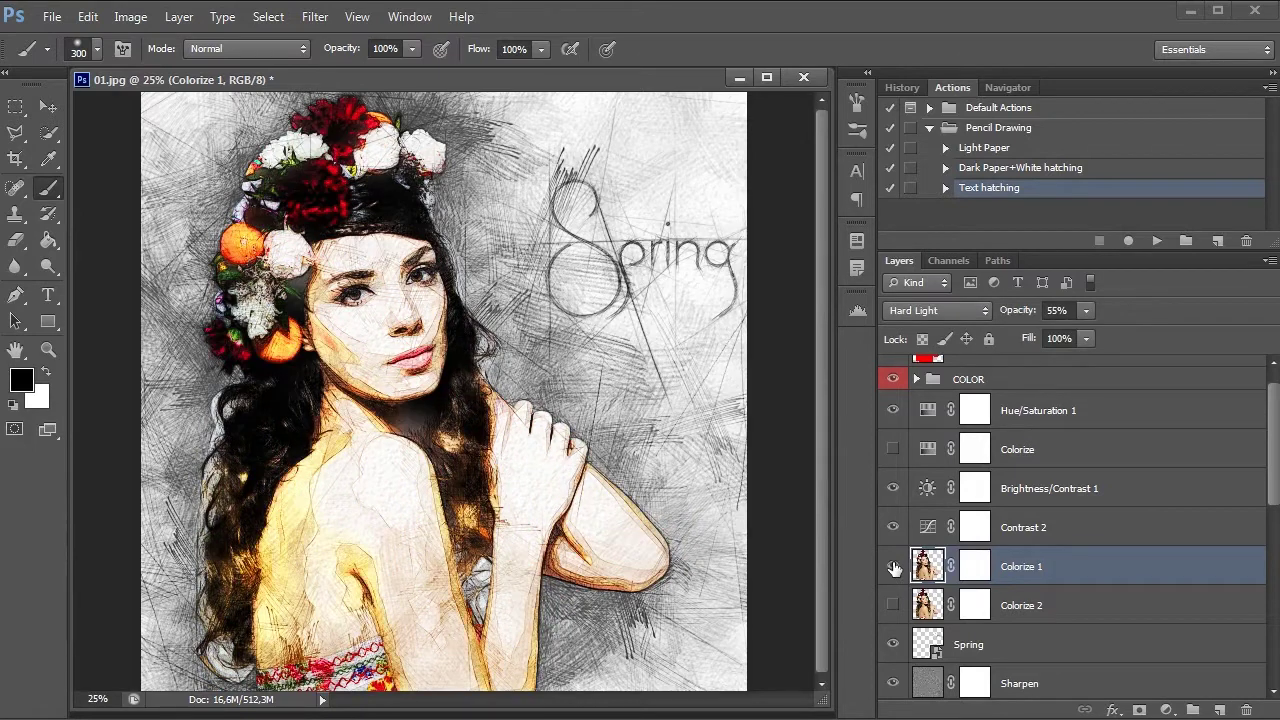
left_click(893, 566)
left_click(893, 605)
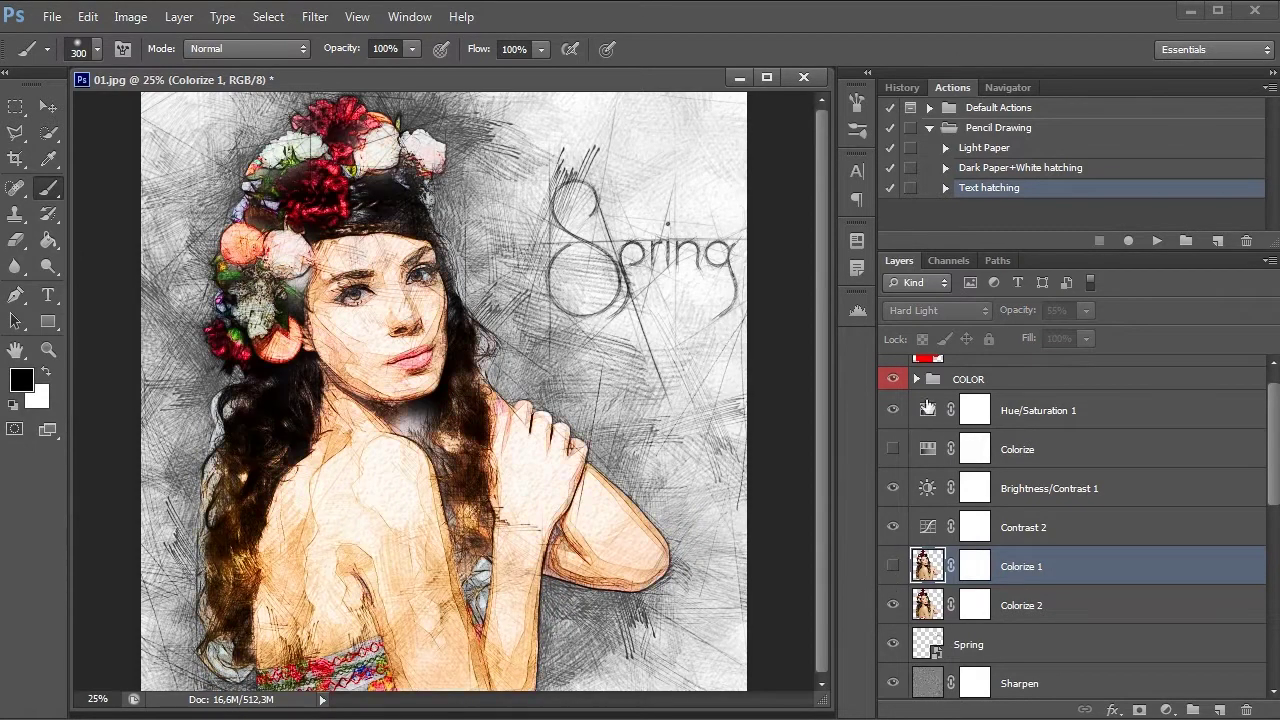
left_click(894, 450)
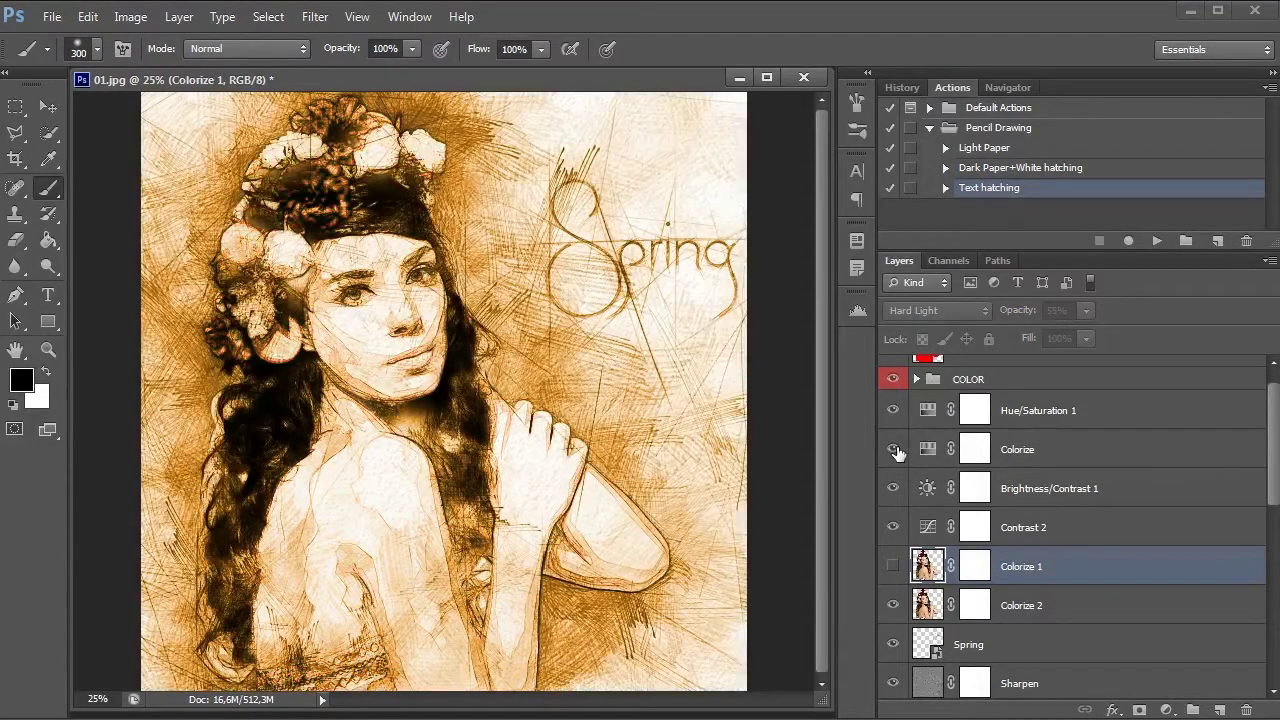
- Shift the Colorize layer's hue from sepia to blue, around 230–246
double_click(927, 450)
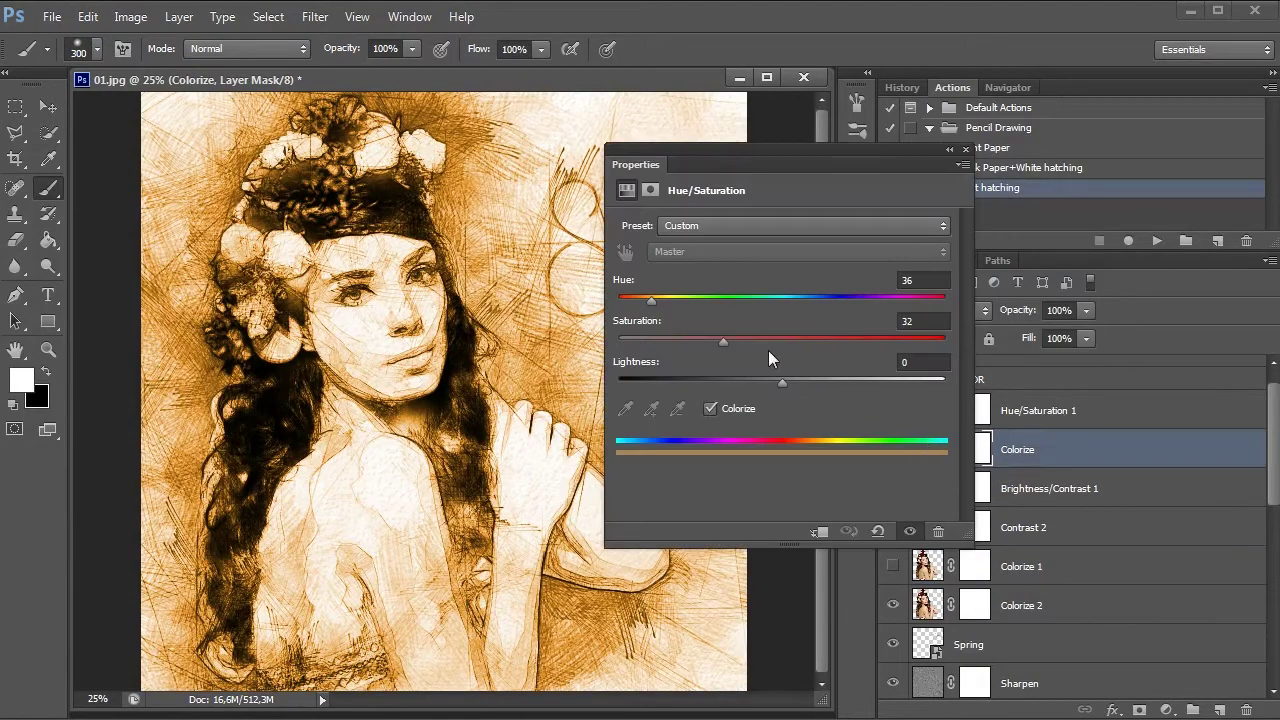
mouse_move(648, 301)
left_mouse_down()
mouse_move(843, 290)
mouse_move(830, 290)
left_mouse_up()
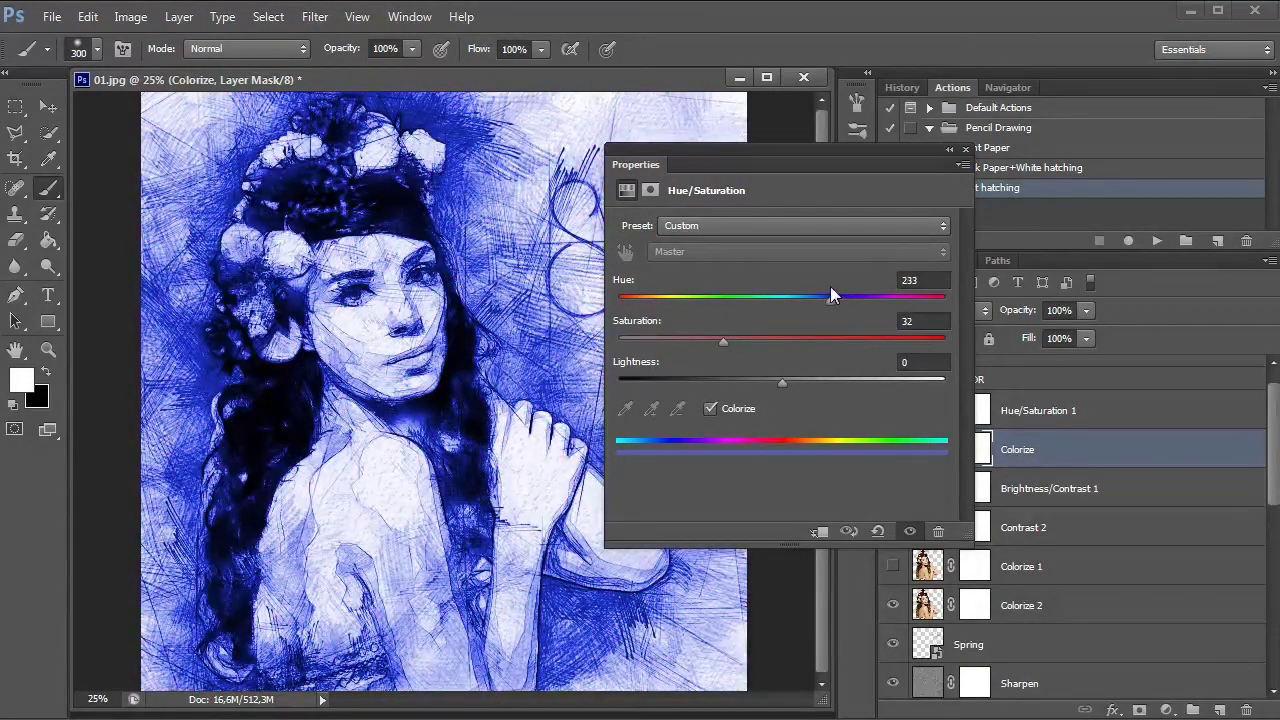
left_click(965, 167)
- Lower Hue/Saturation 1 saturation from +58 to +33
double_click(927, 410)
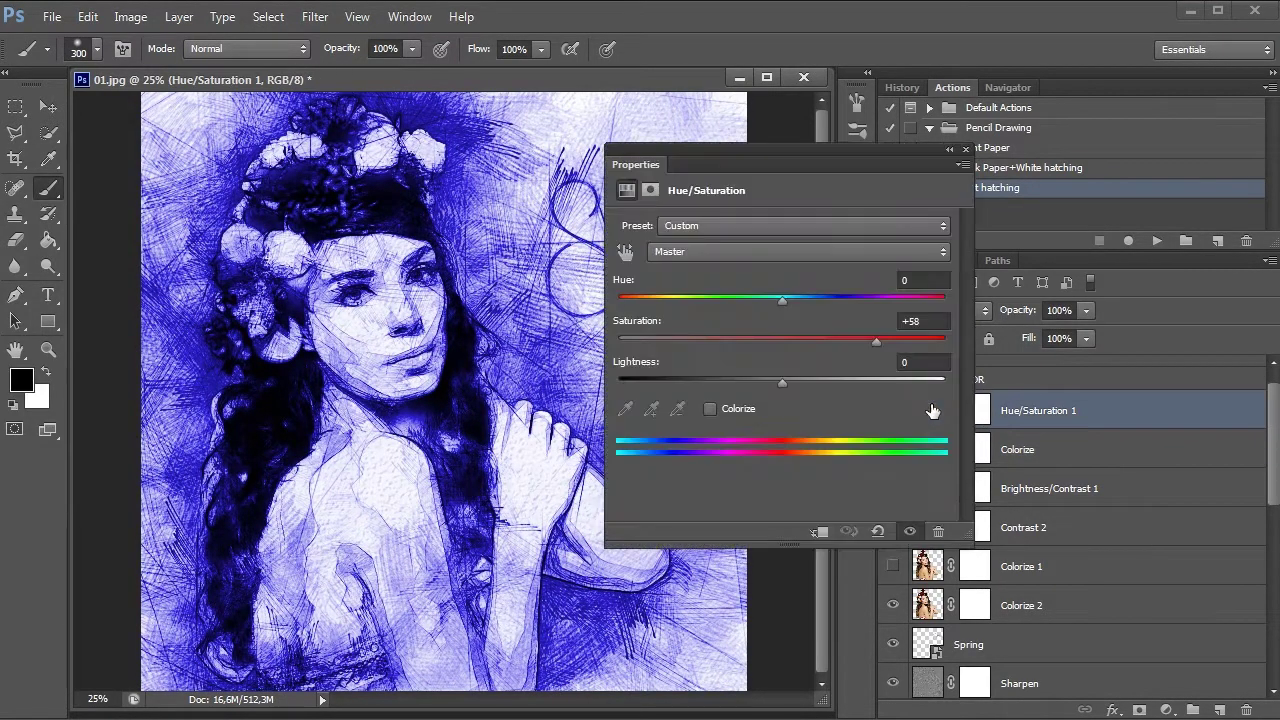
left_click_drag(861, 337, 838, 337)
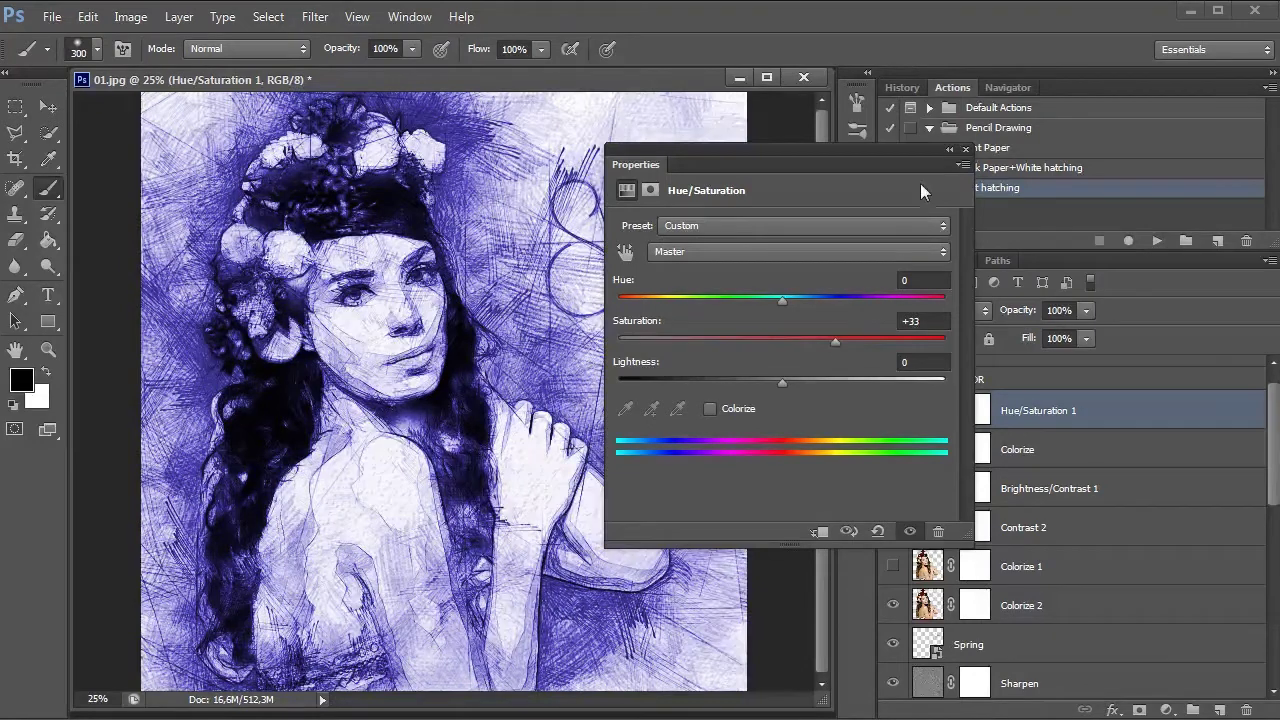
left_click(966, 149)
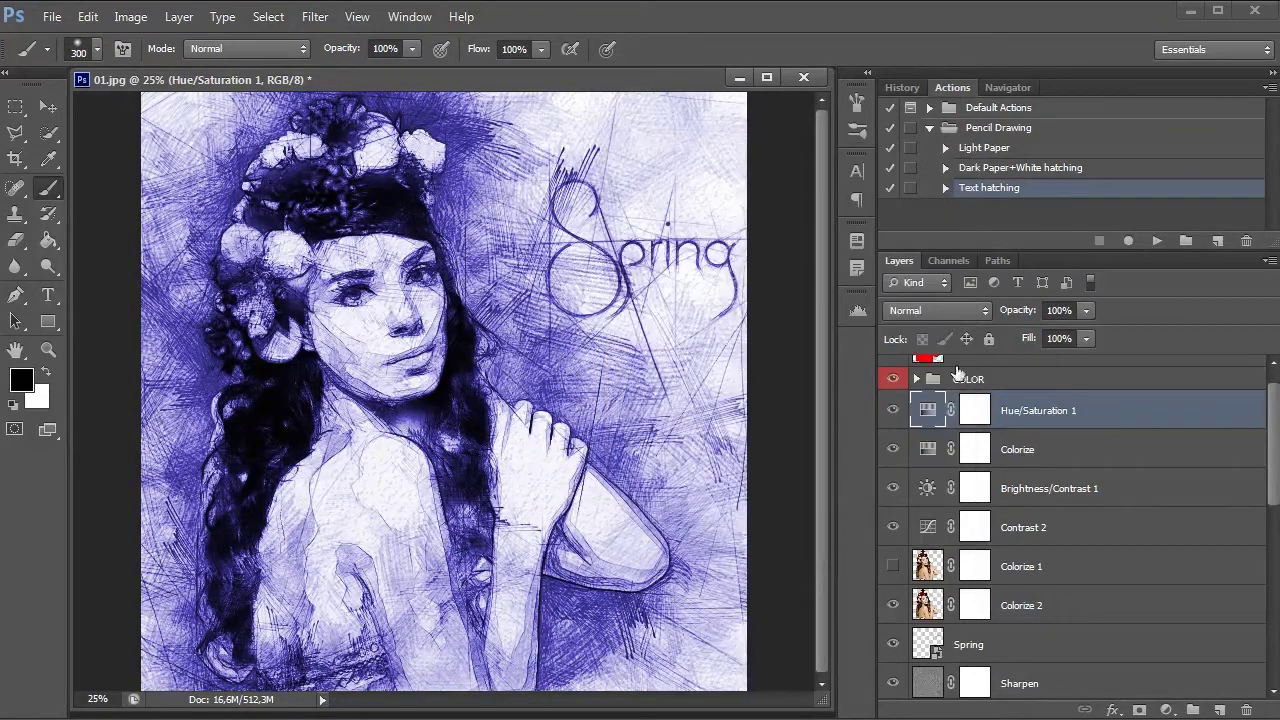
- Hide the blue Colorize tint and move Hue/Saturation 1 above the expanded COLOR group
left_click(893, 449)
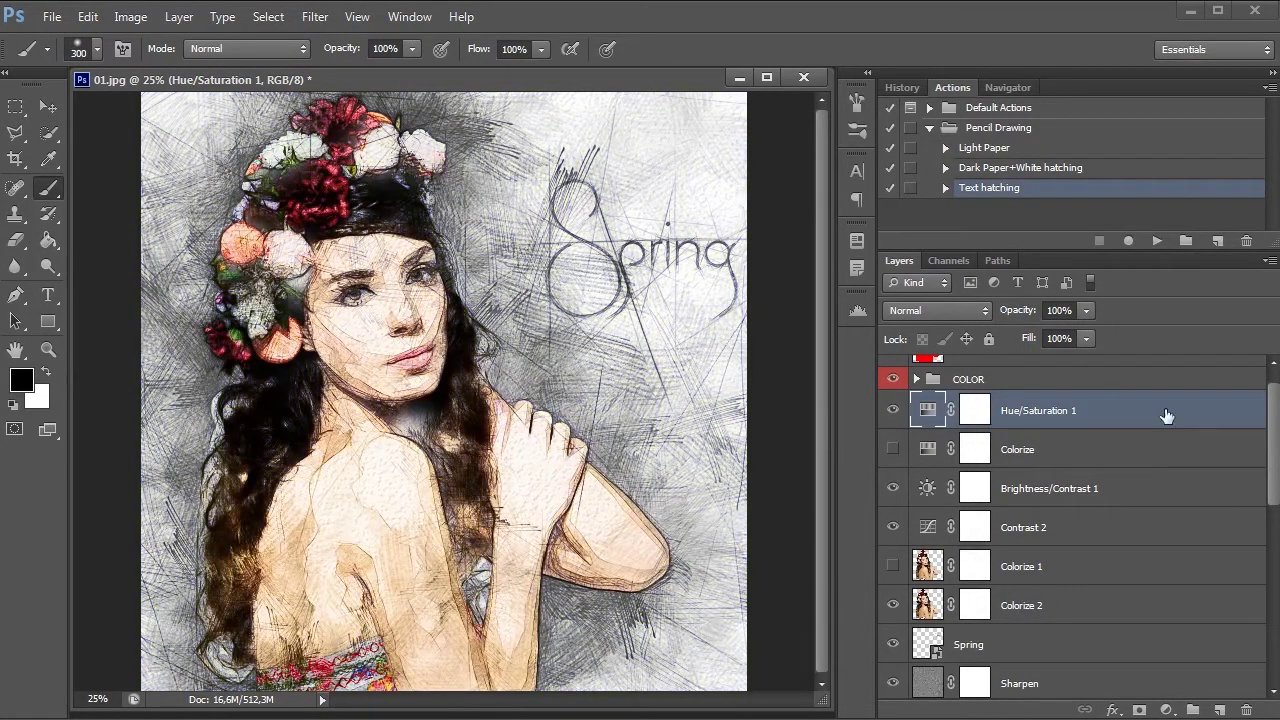
left_click(916, 379)
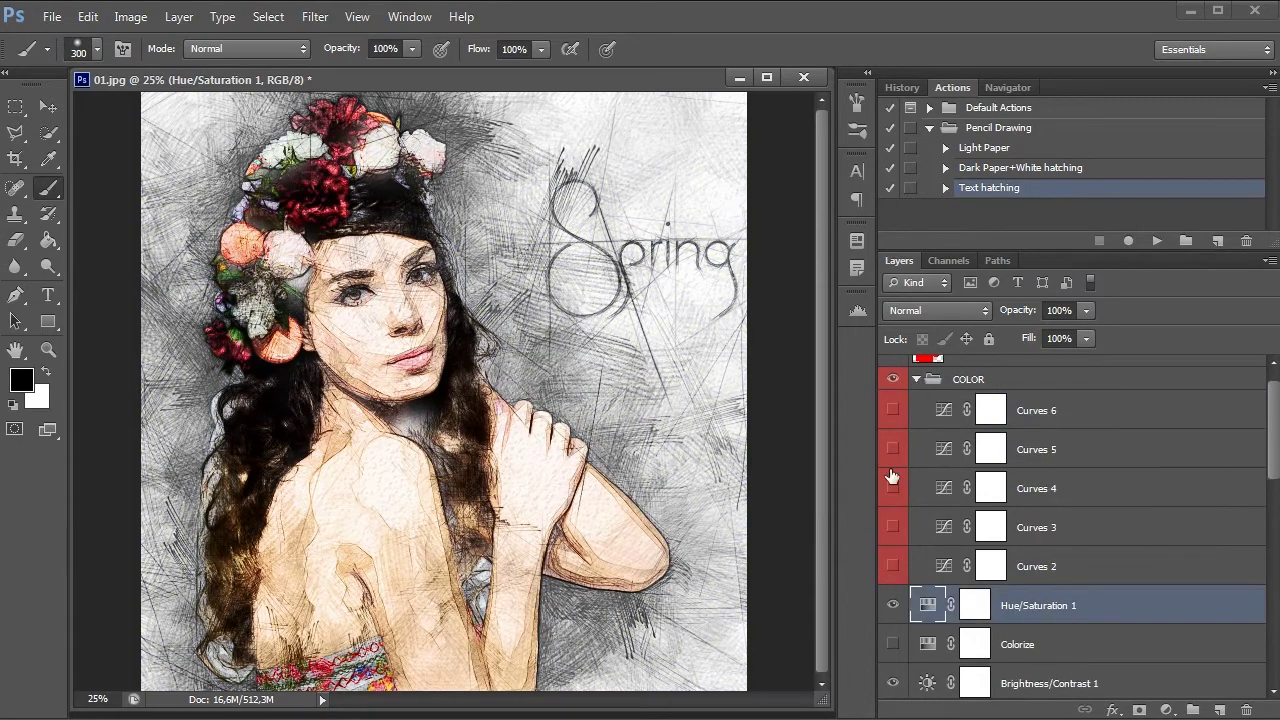
left_click(893, 566)
mouse_move(1019, 607)
left_mouse_down()
mouse_move(1014, 393)
mouse_move(1034, 372)
left_mouse_up()
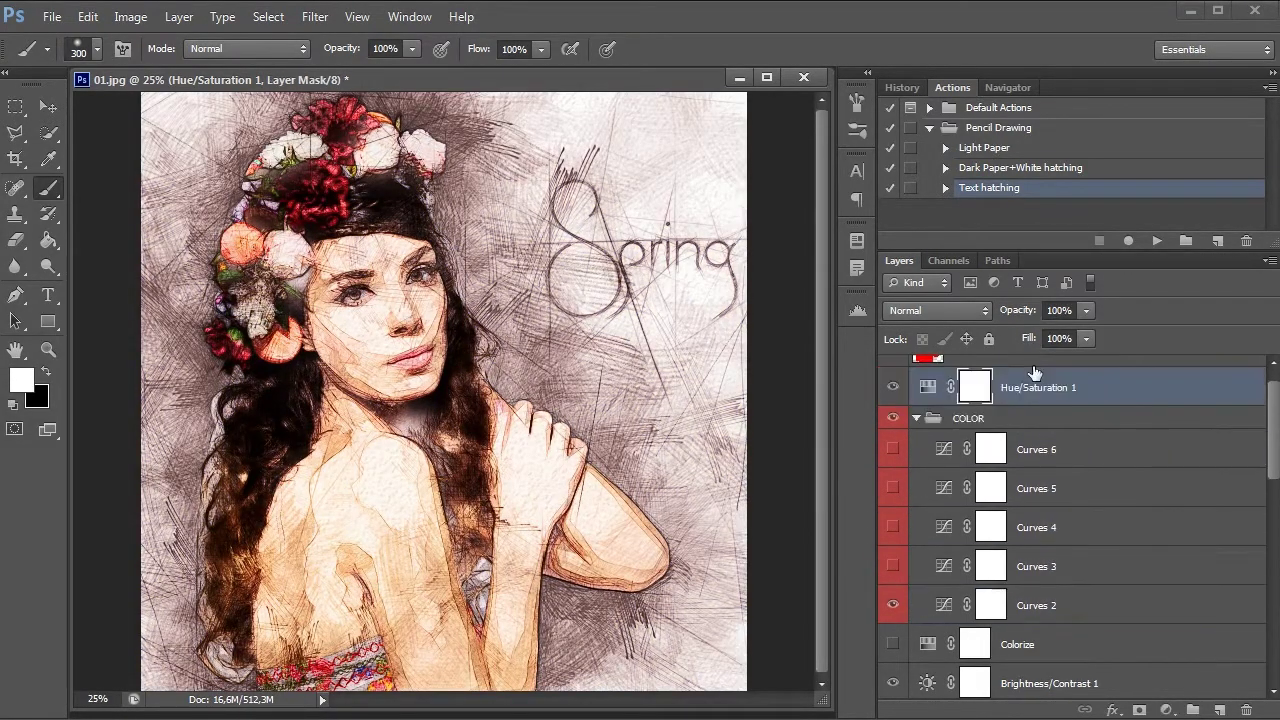
double_click(932, 392)
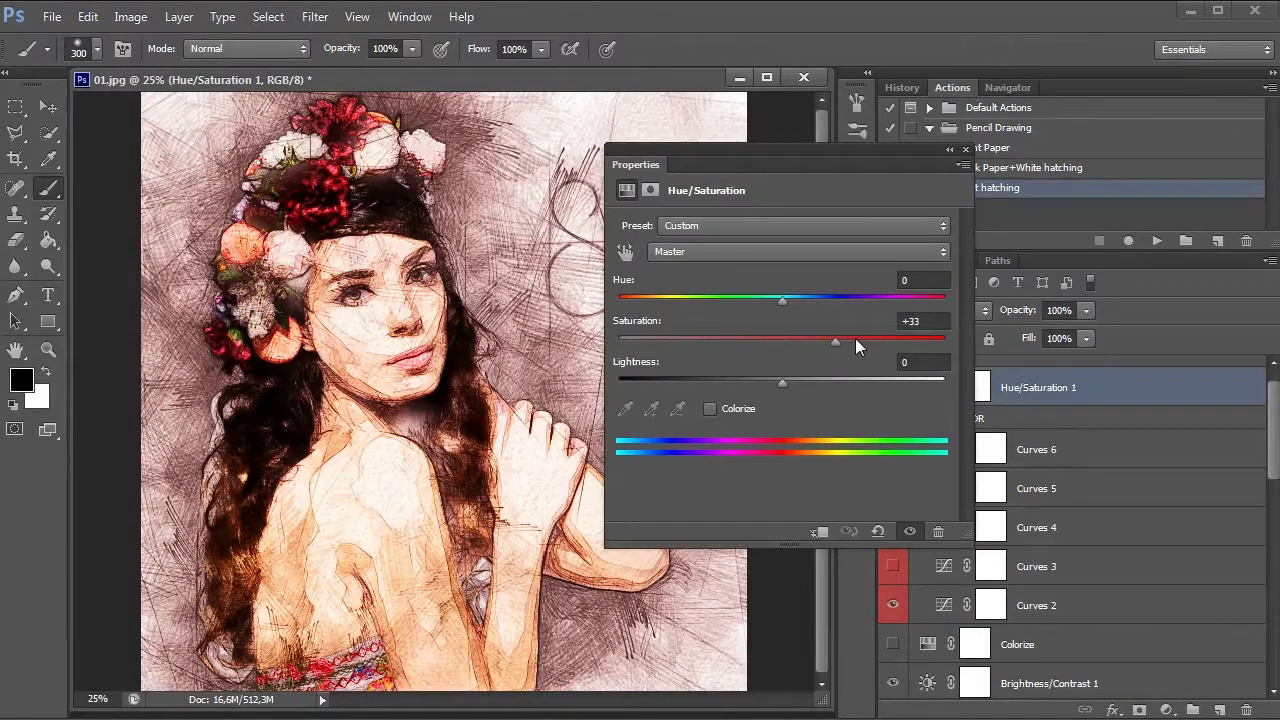
left_click(965, 150)
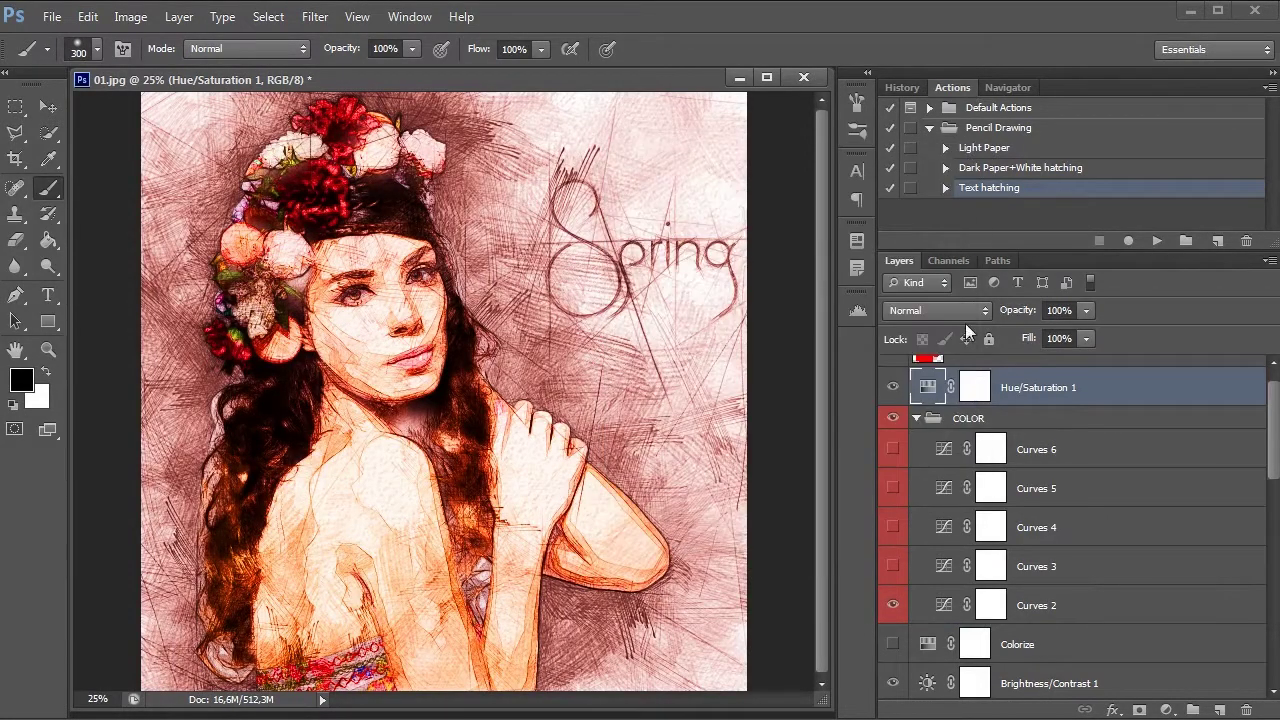
- Compare Curves 2, 3 and 4 tints, leaving only Curves 5's blue tint visible
left_click(893, 605)
left_click(893, 605)
left_click(893, 605)
left_click(893, 566)
left_click(893, 566)
left_click(893, 566)
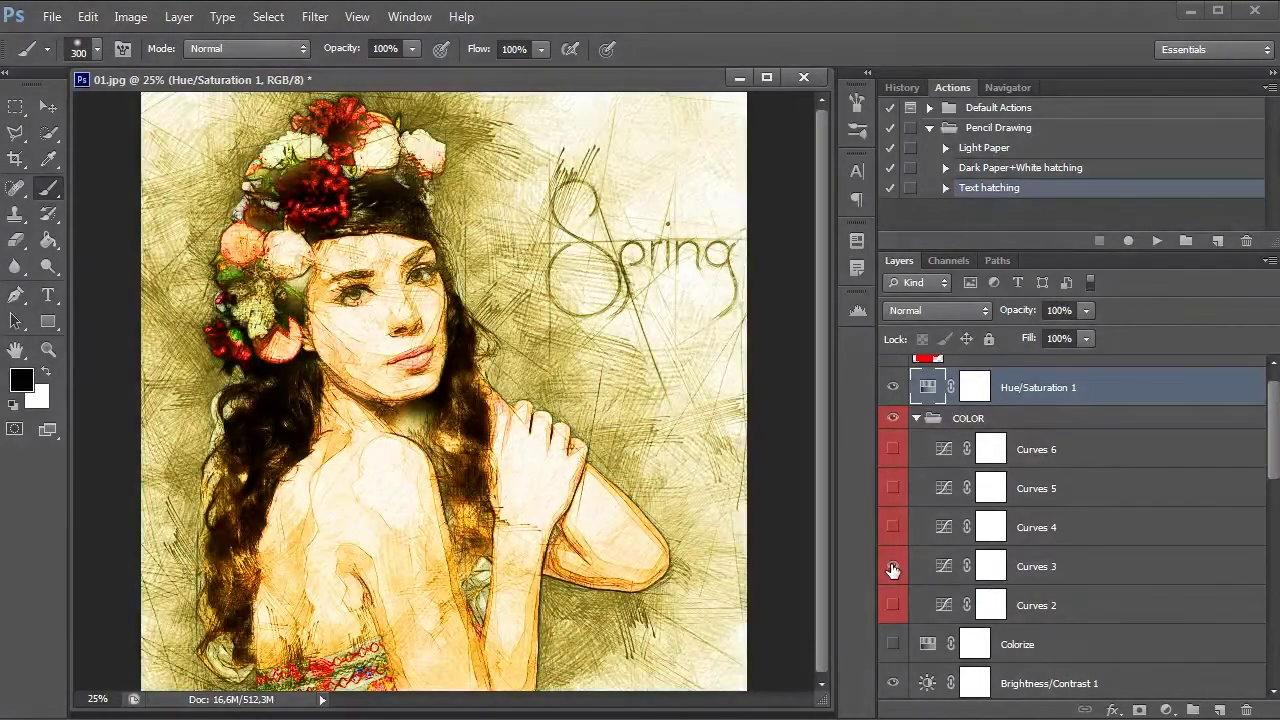
left_click(893, 566)
left_click(893, 527)
left_click(893, 527)
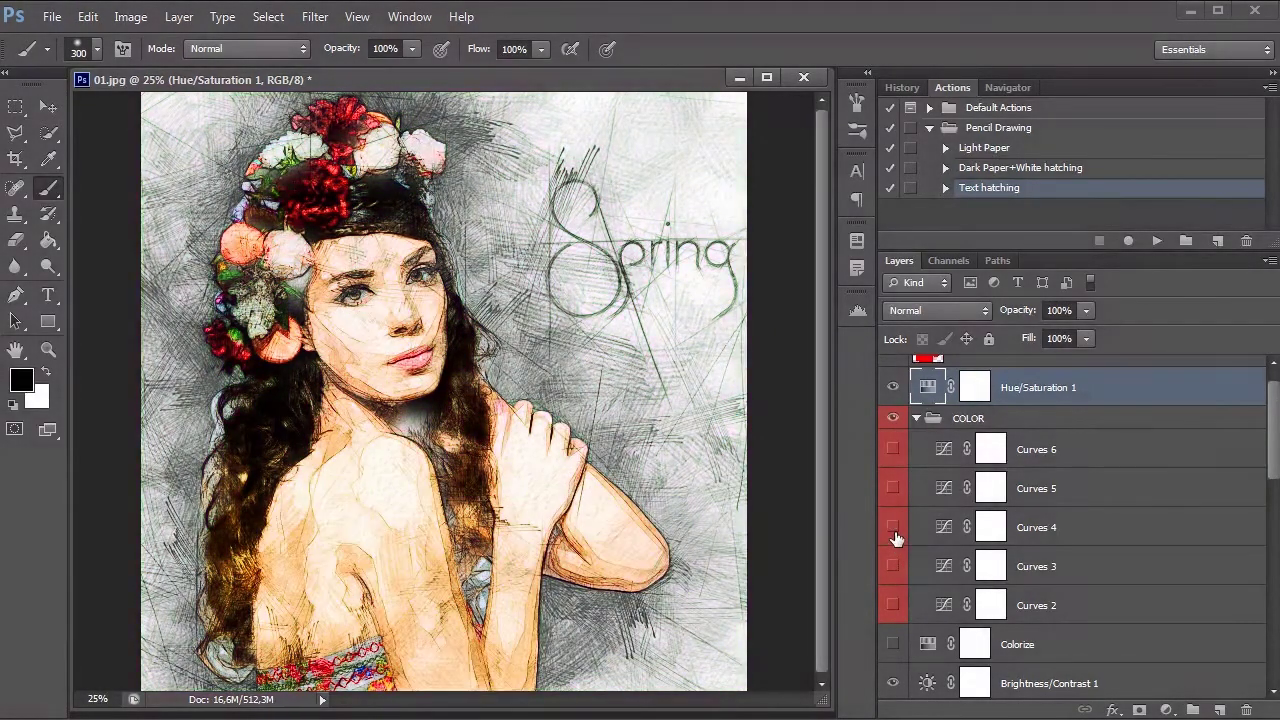
left_click(893, 527)
left_click(893, 527)
left_click(893, 488)
- With a soft 300 px black brush, mask Curves 5's blue tint off back, hair, face and background
left_click(988, 490)
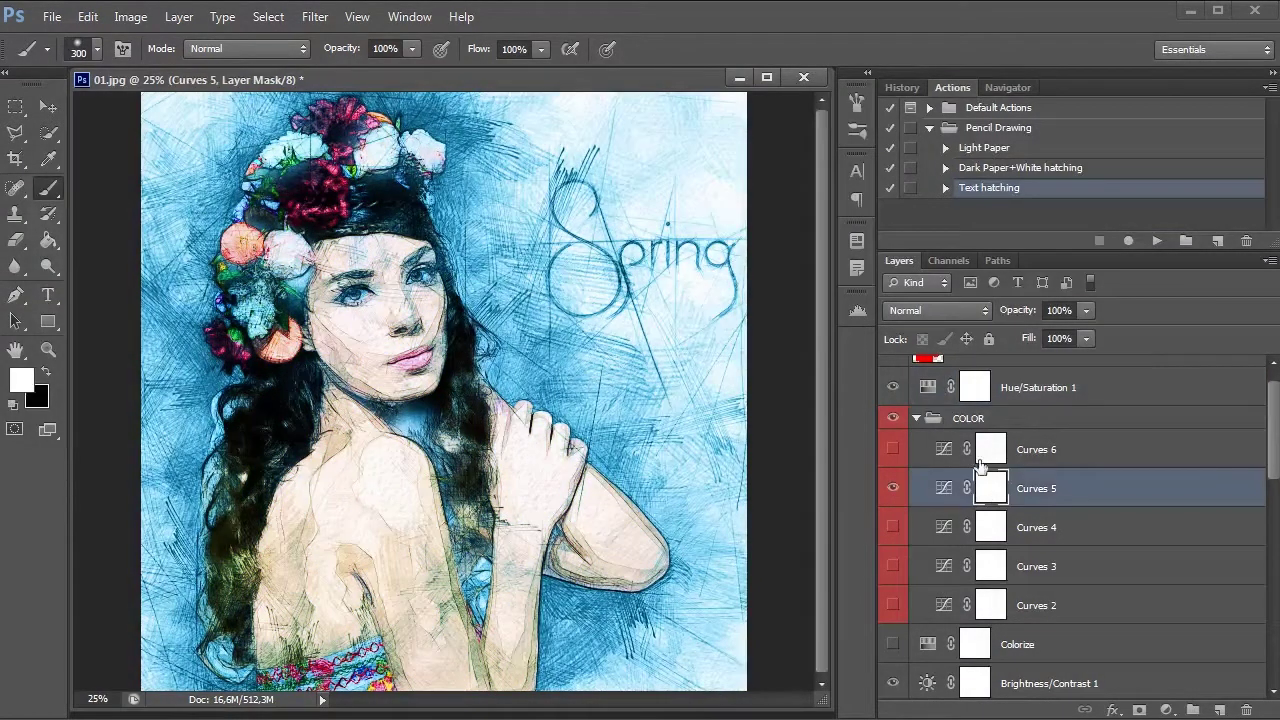
left_click(97, 48)
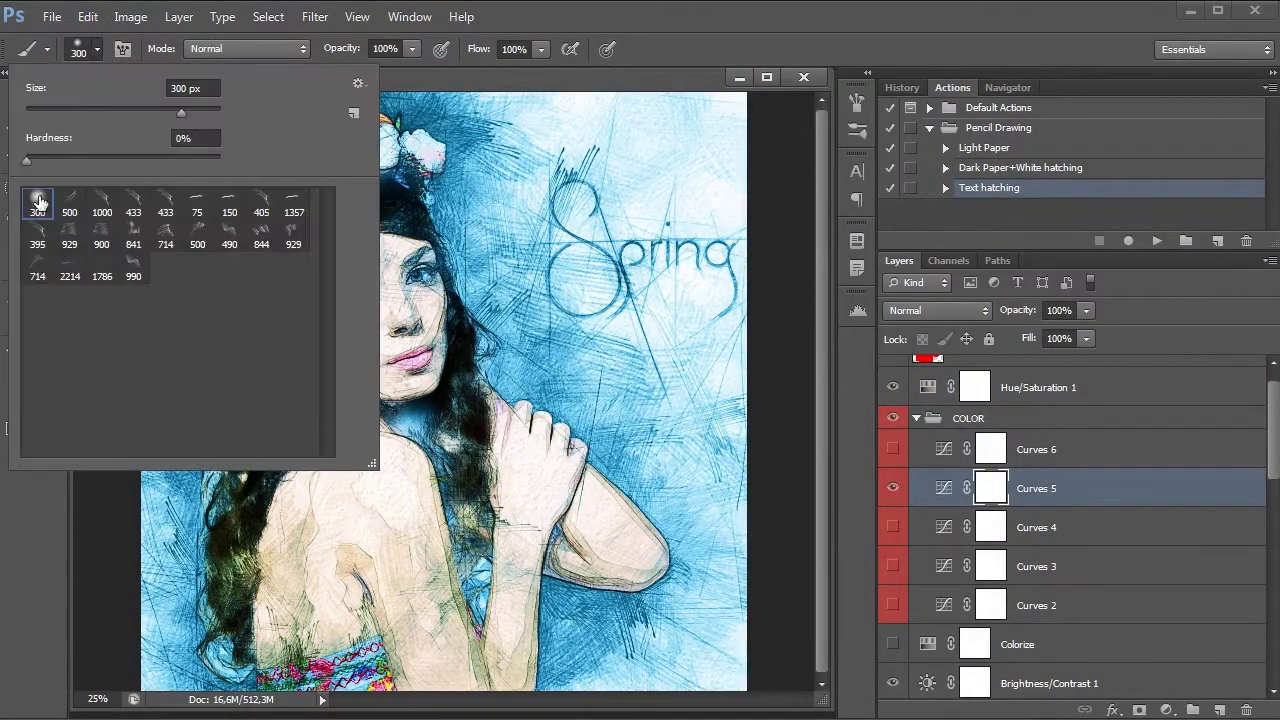
left_click(97, 48)
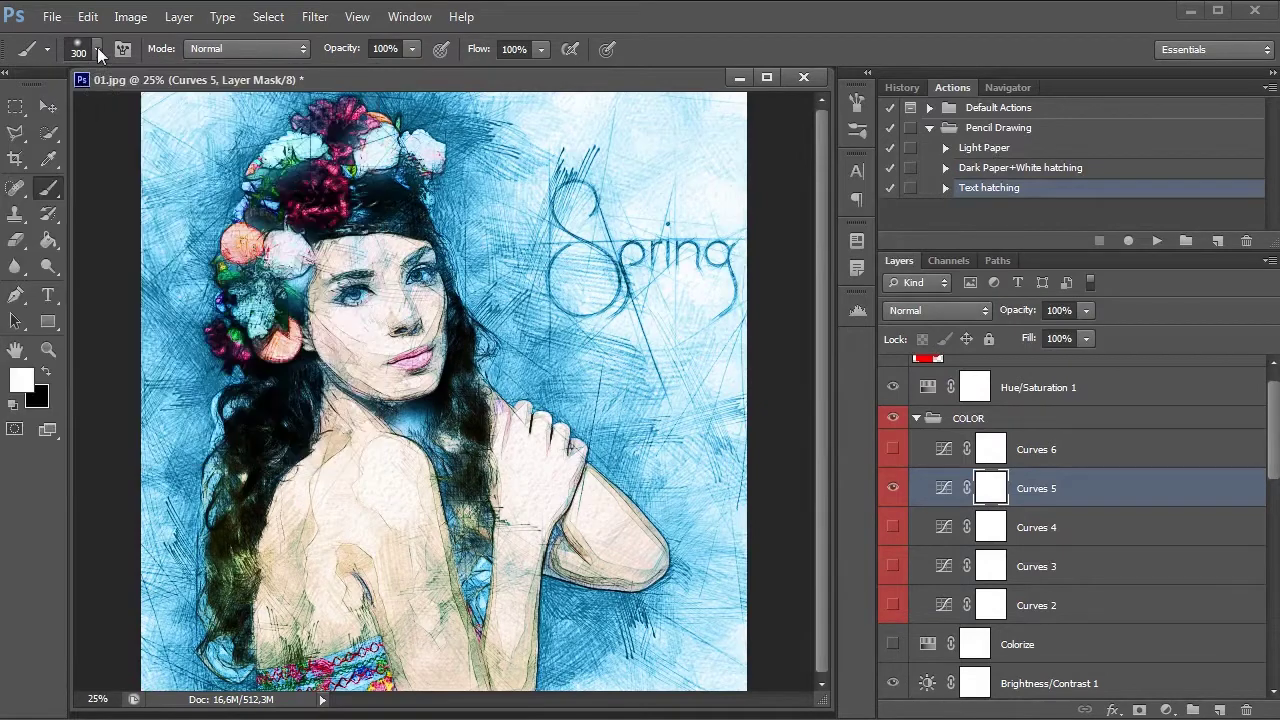
left_click(45, 373)
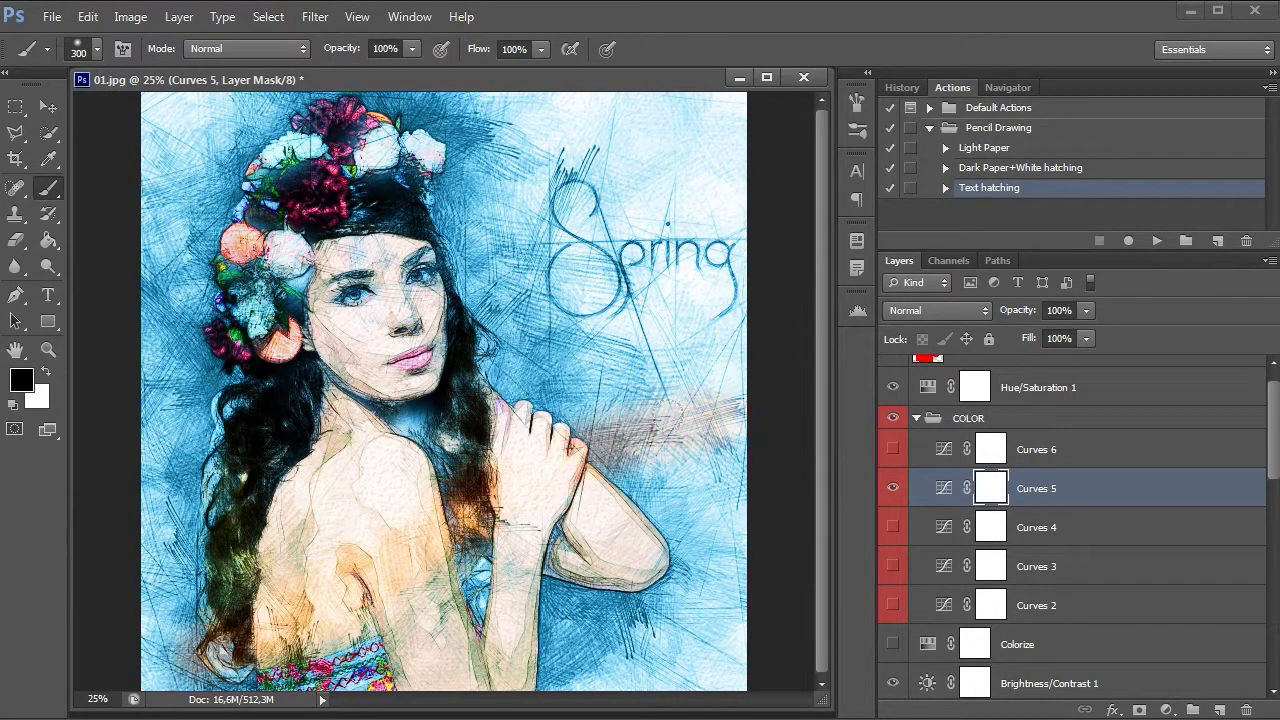
left_click_drag(170, 634, 712, 337)
mouse_move(675, 226)
left_mouse_down()
mouse_move(367, 319)
mouse_move(400, 182)
left_mouse_up()
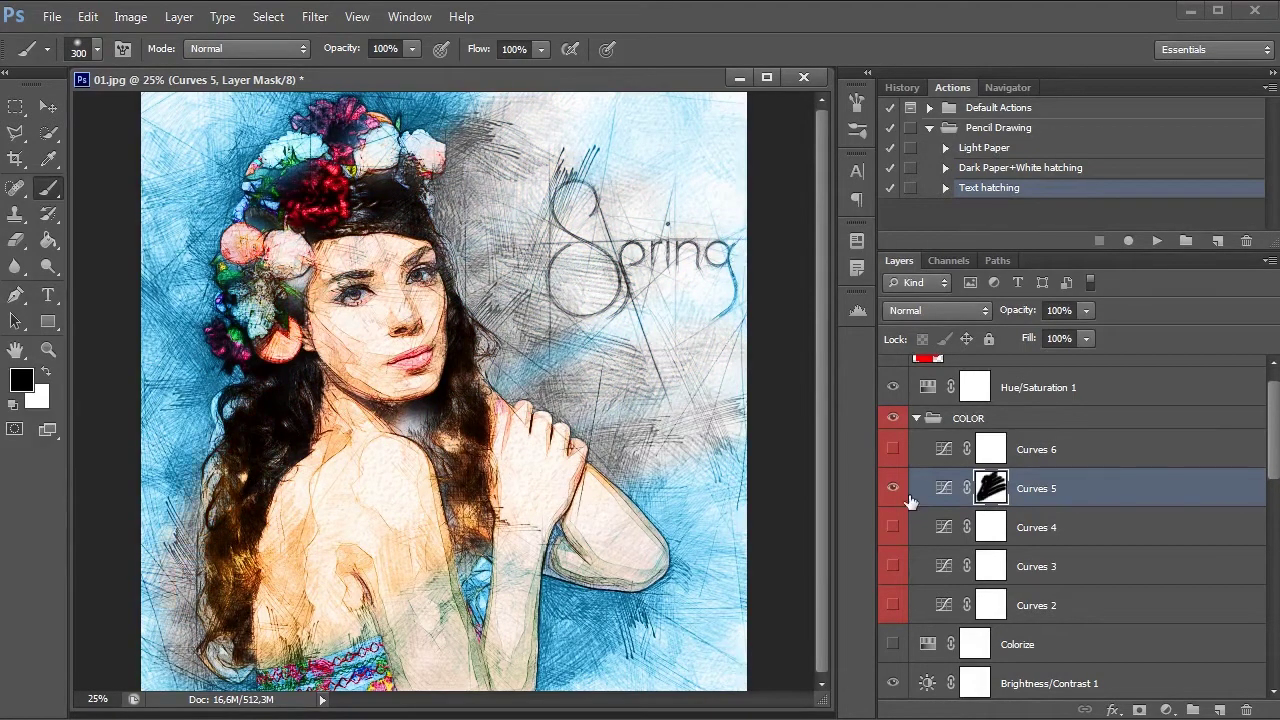
- Turn on Curves 6 and mask its purple tint off face, hair, flowers, body and arm
left_click(893, 450)
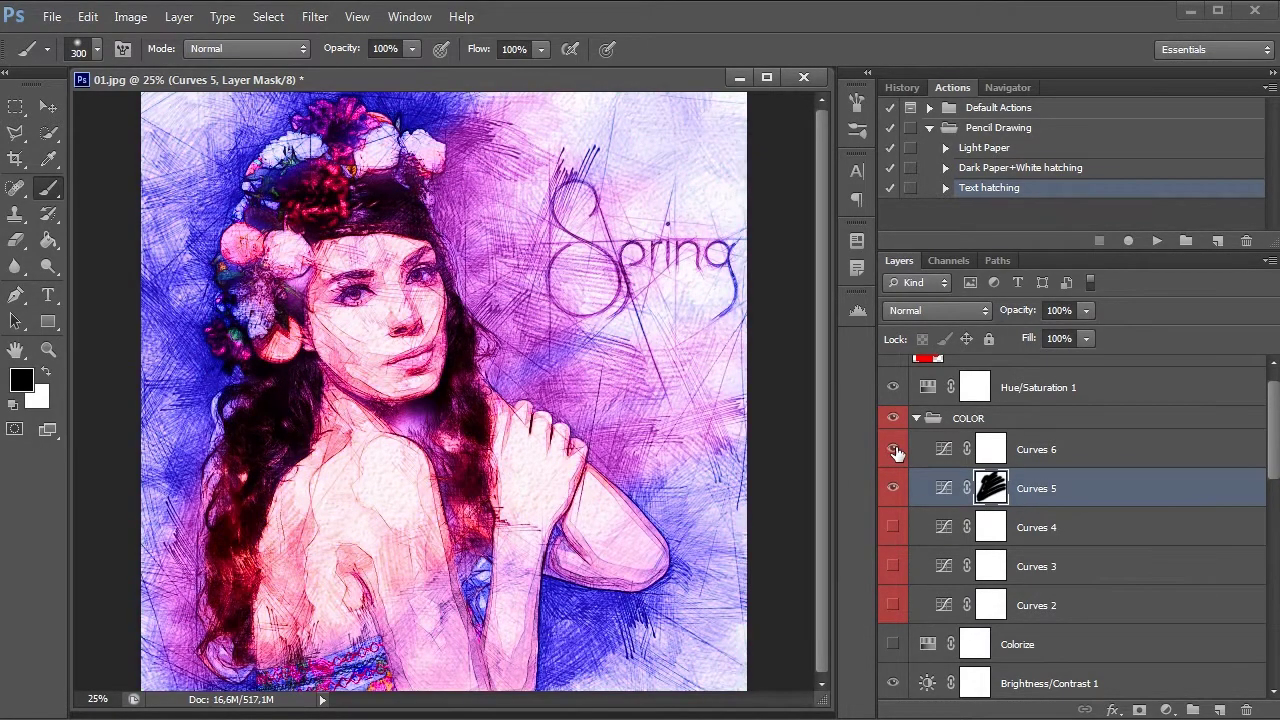
left_click(992, 450)
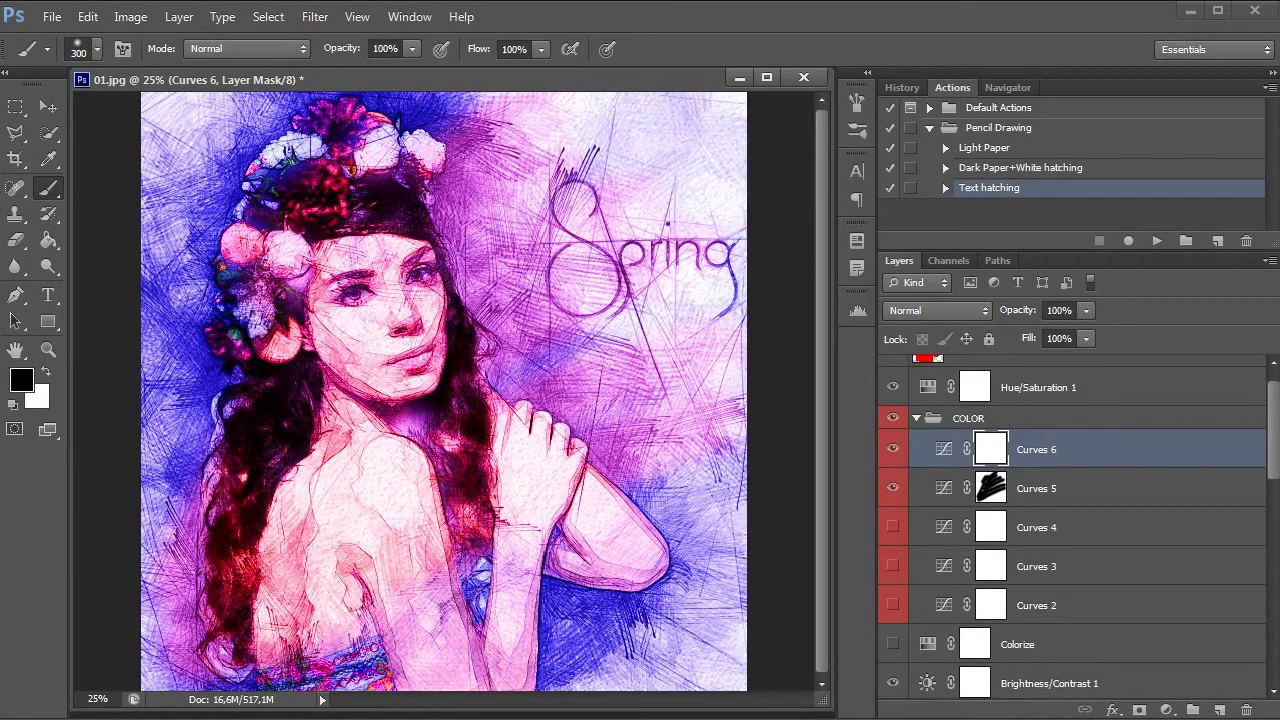
mouse_move(462, 150)
left_mouse_down()
mouse_move(389, 272)
mouse_move(236, 317)
mouse_move(240, 190)
mouse_move(390, 120)
left_mouse_up()
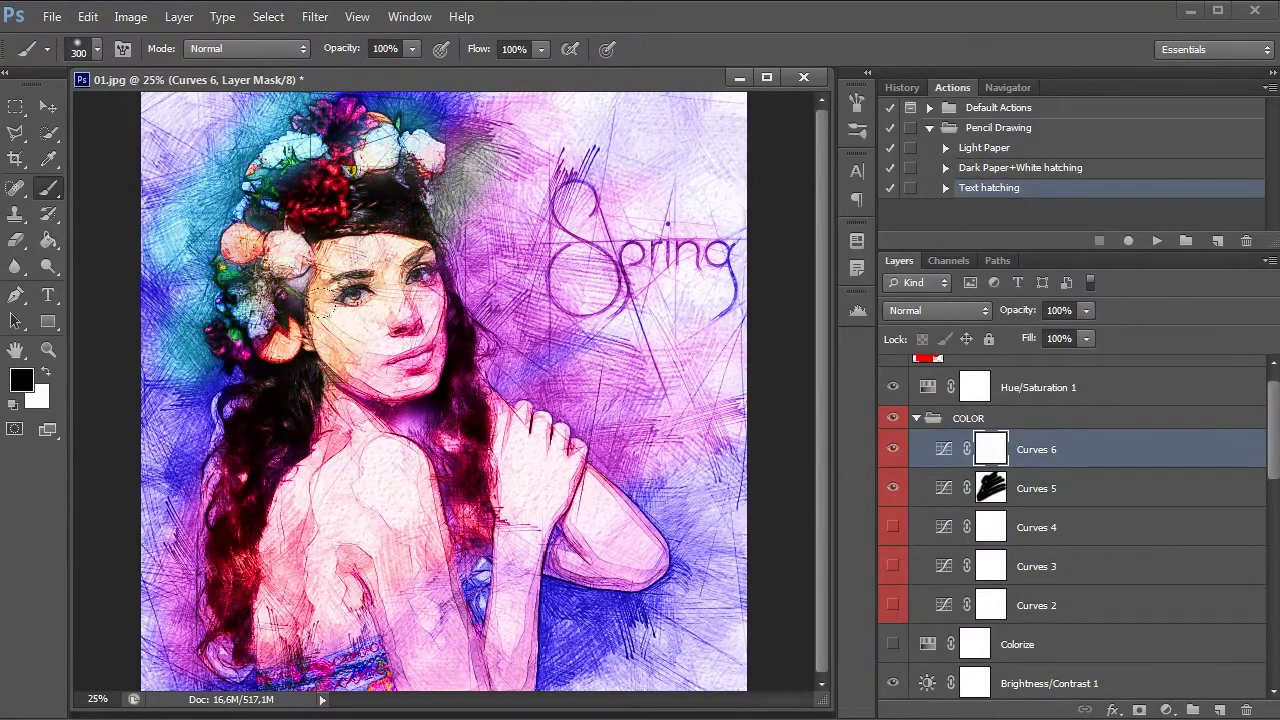
mouse_move(221, 540)
left_mouse_down()
mouse_move(420, 600)
mouse_move(360, 420)
mouse_move(560, 540)
mouse_move(690, 560)
mouse_move(540, 350)
mouse_move(590, 340)
mouse_move(480, 380)
mouse_move(425, 290)
left_mouse_up()
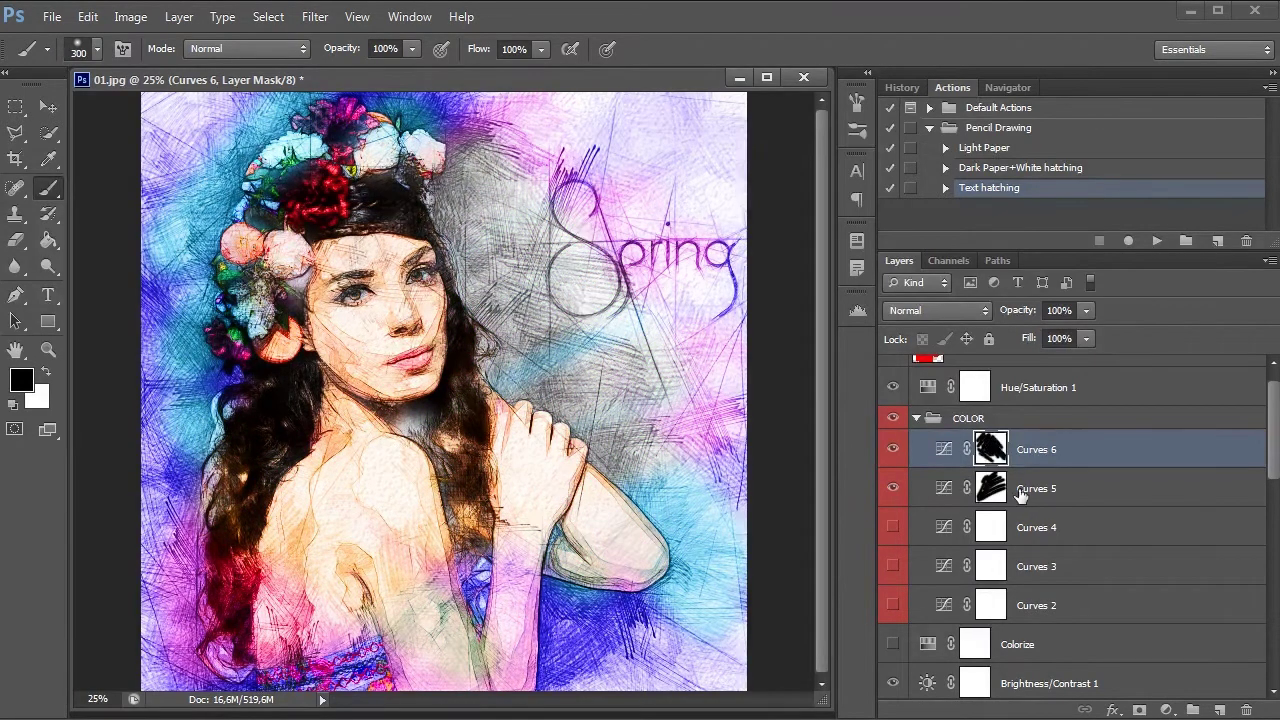
- Keep Curves 3, mask its tint off face and arm, then collapse and hide the COLOR group
left_click(897, 566)
left_click(897, 566)
left_click(894, 605)
left_click(895, 605)
left_click(893, 527)
left_click(893, 527)
left_click(893, 566)
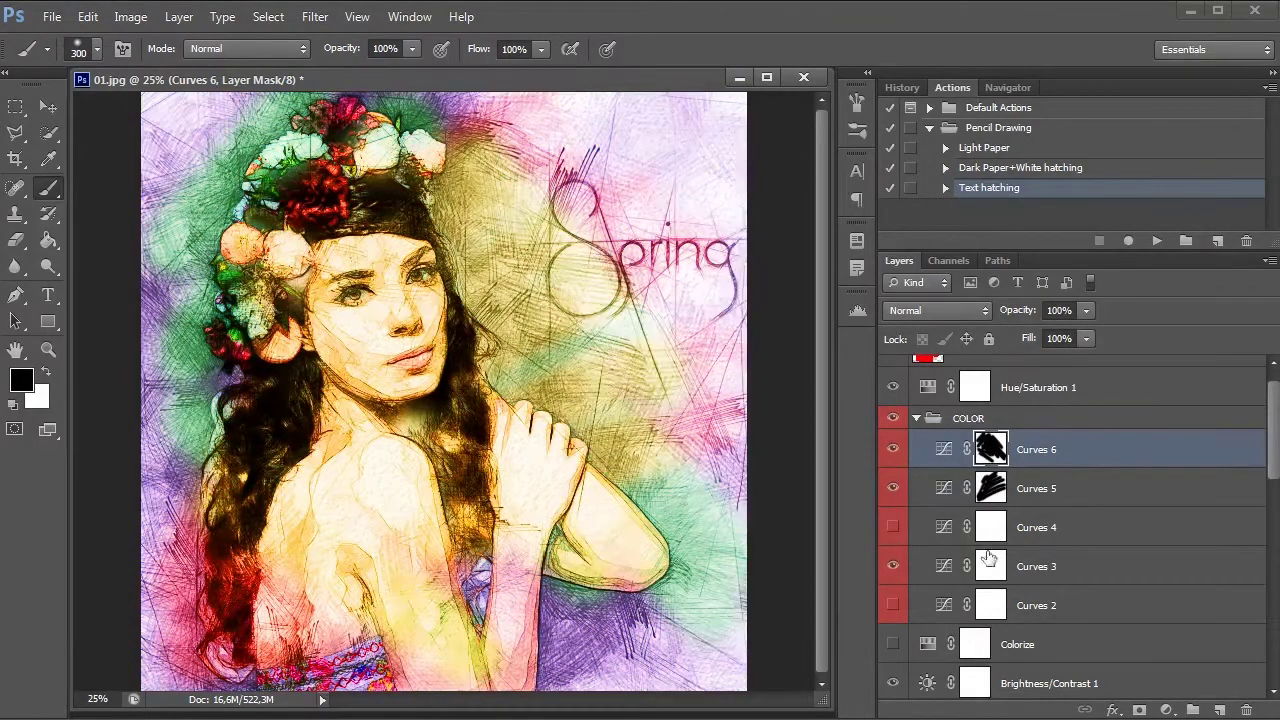
left_click(992, 566)
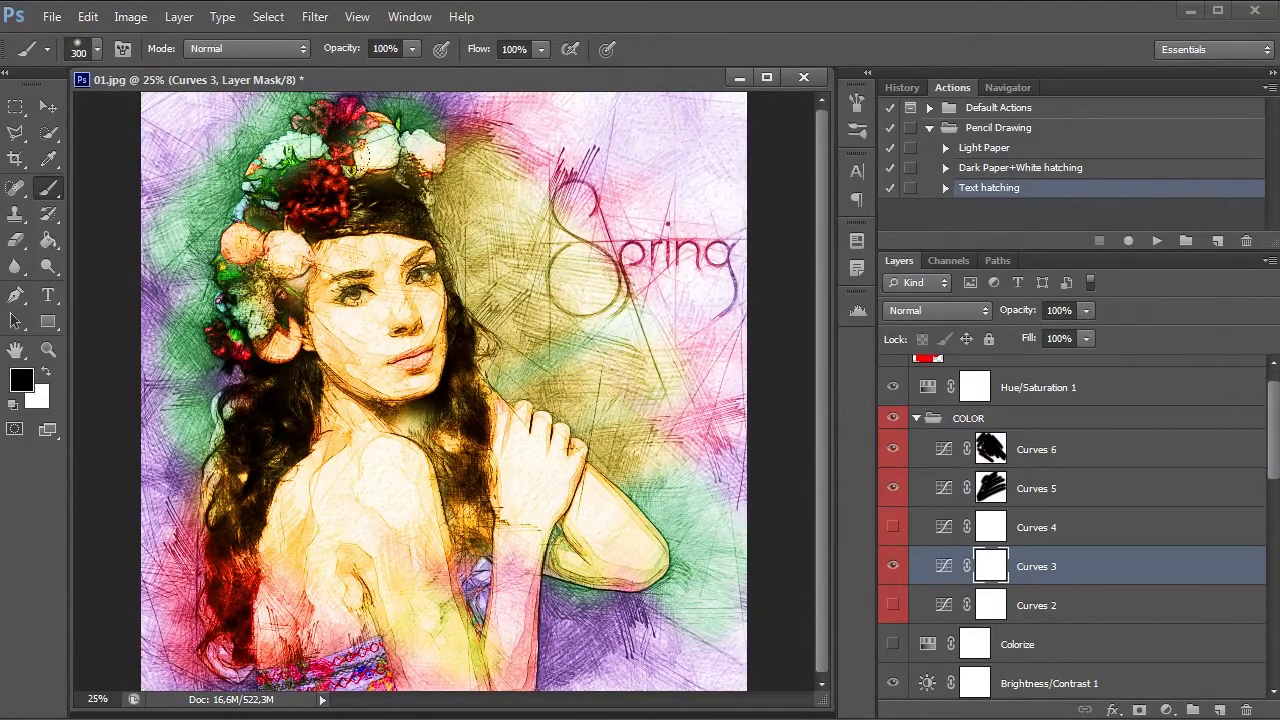
mouse_move(310, 258)
left_mouse_down()
mouse_move(420, 440)
mouse_move(350, 232)
mouse_move(450, 300)
left_mouse_up()
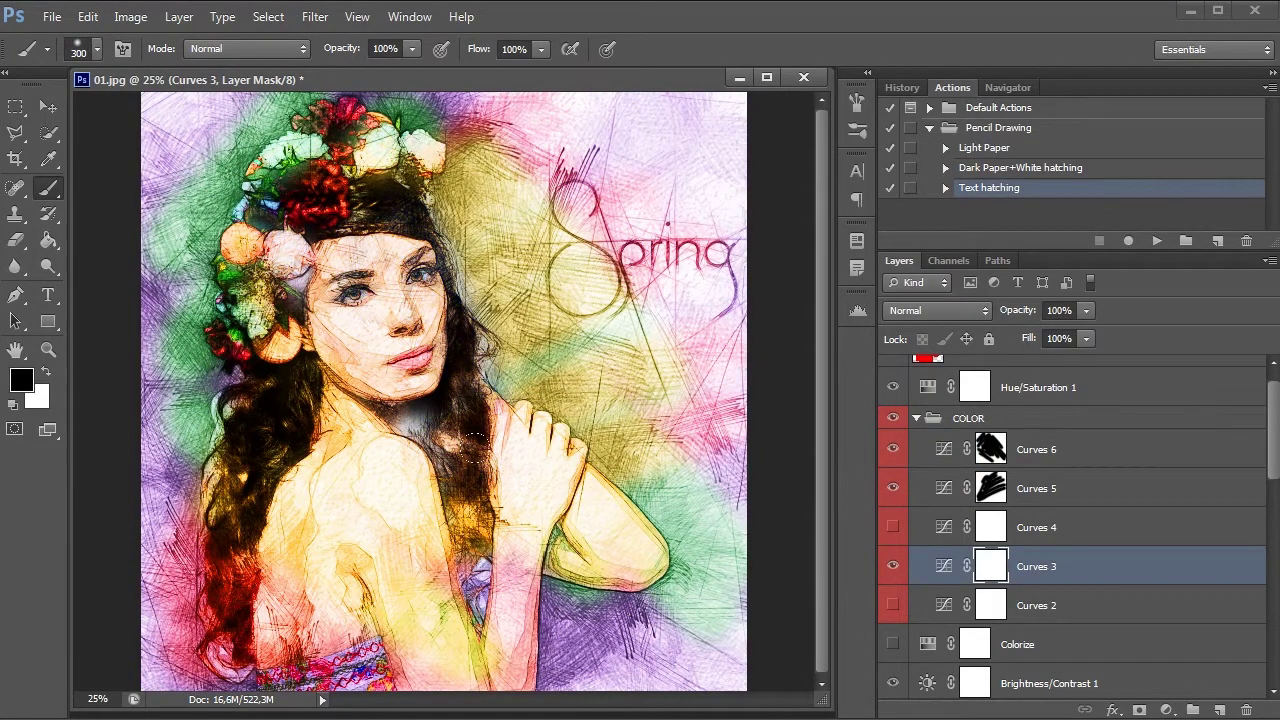
mouse_move(570, 490)
left_mouse_down()
mouse_move(602, 560)
mouse_move(420, 600)
mouse_move(240, 560)
mouse_move(200, 380)
mouse_move(320, 205)
left_mouse_up()
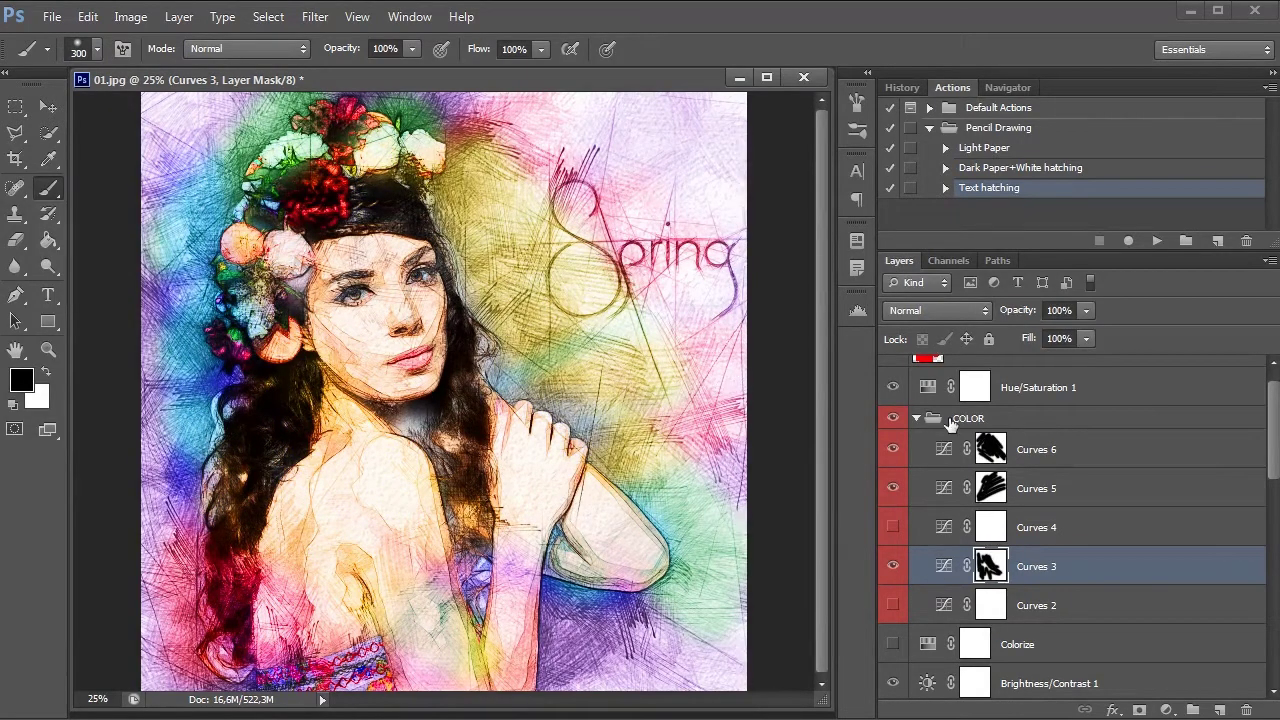
left_click(916, 419)
left_click(892, 418)
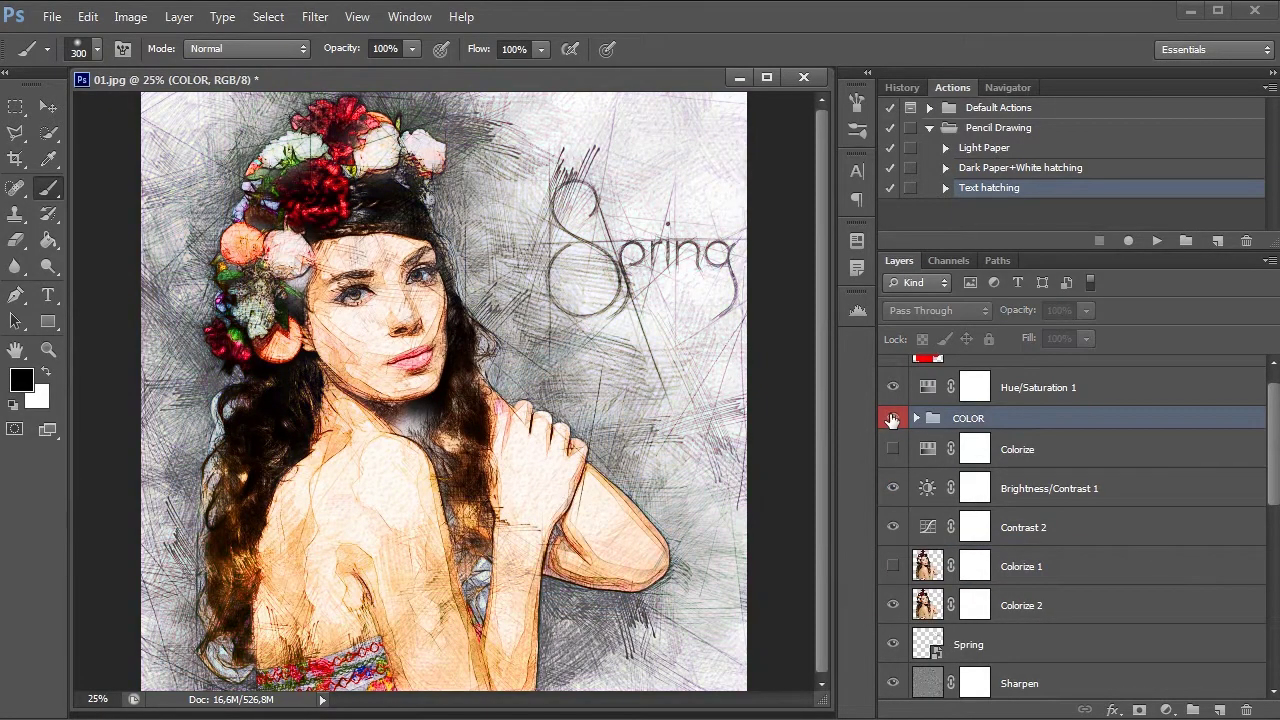
- Lower the Hue/Saturation 1 saturation from +60 to +40
left_click(892, 418)
left_click(892, 418)
left_click(892, 418)
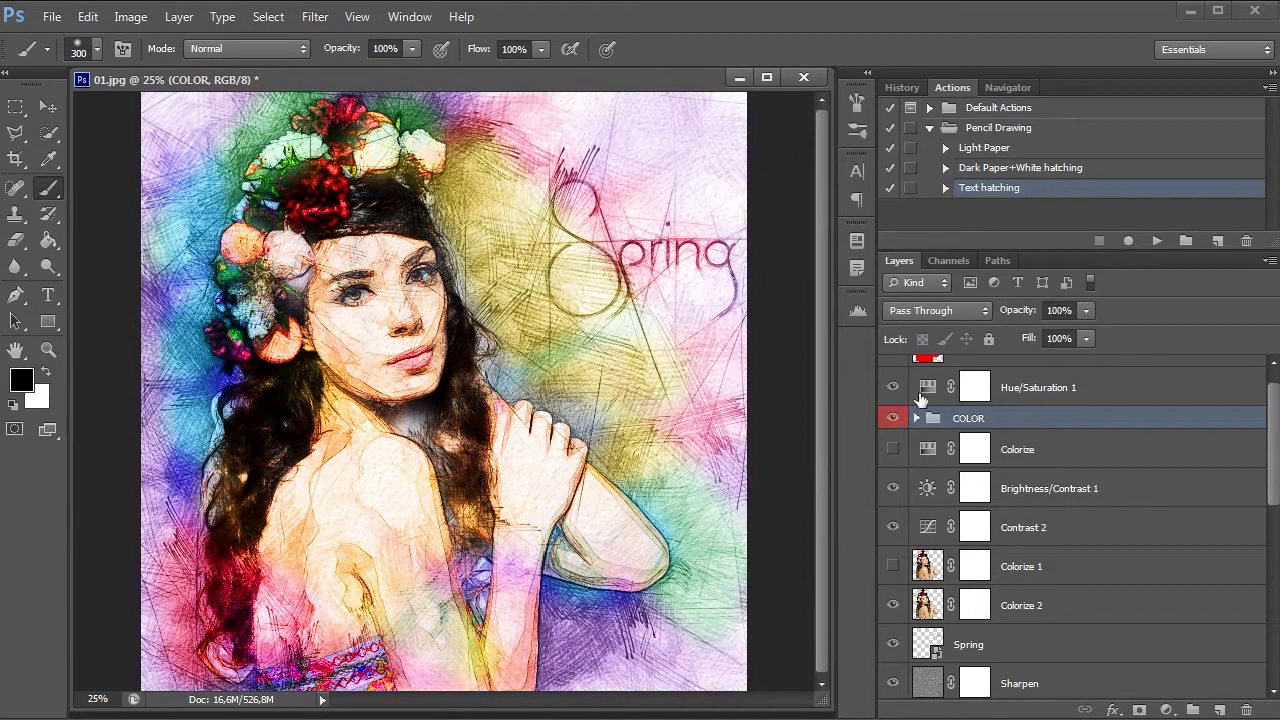
double_click(930, 388)
left_click_drag(859, 343, 846, 341)
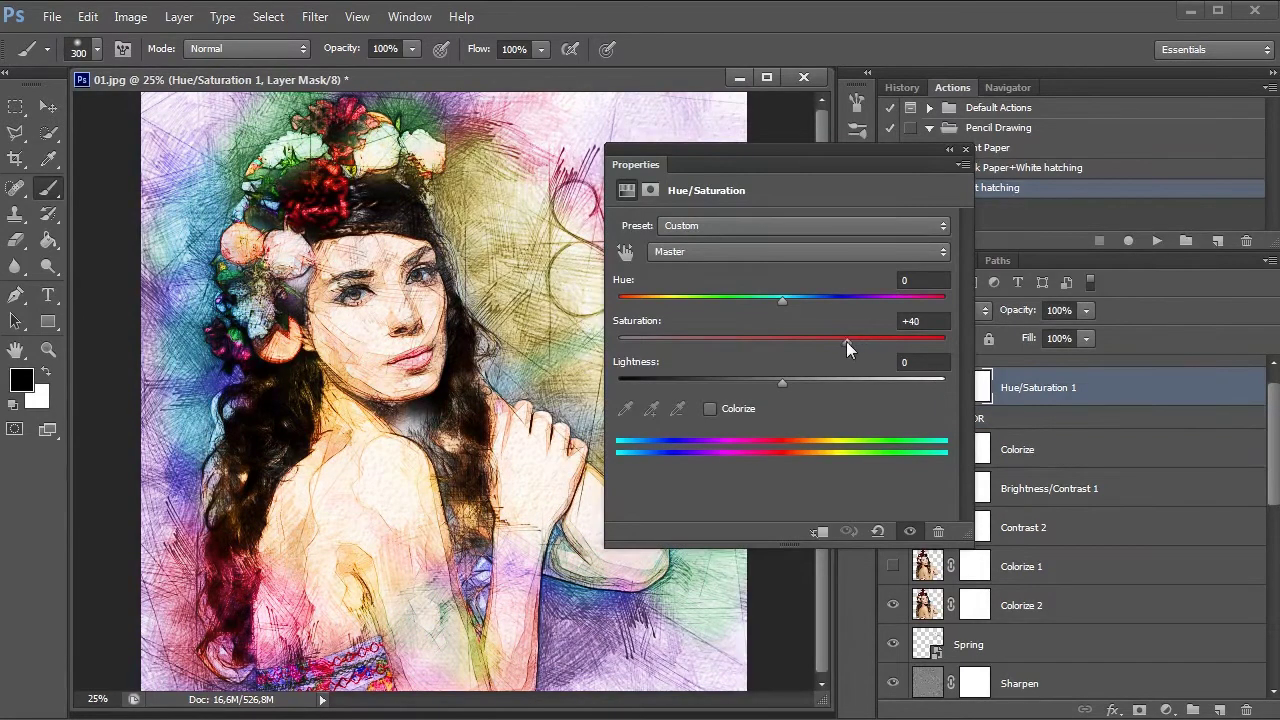
left_click(965, 149)
- Compare the Colorize 1 and 2 layers, hide the COLOR group, and select the Spring layer
left_click(893, 604)
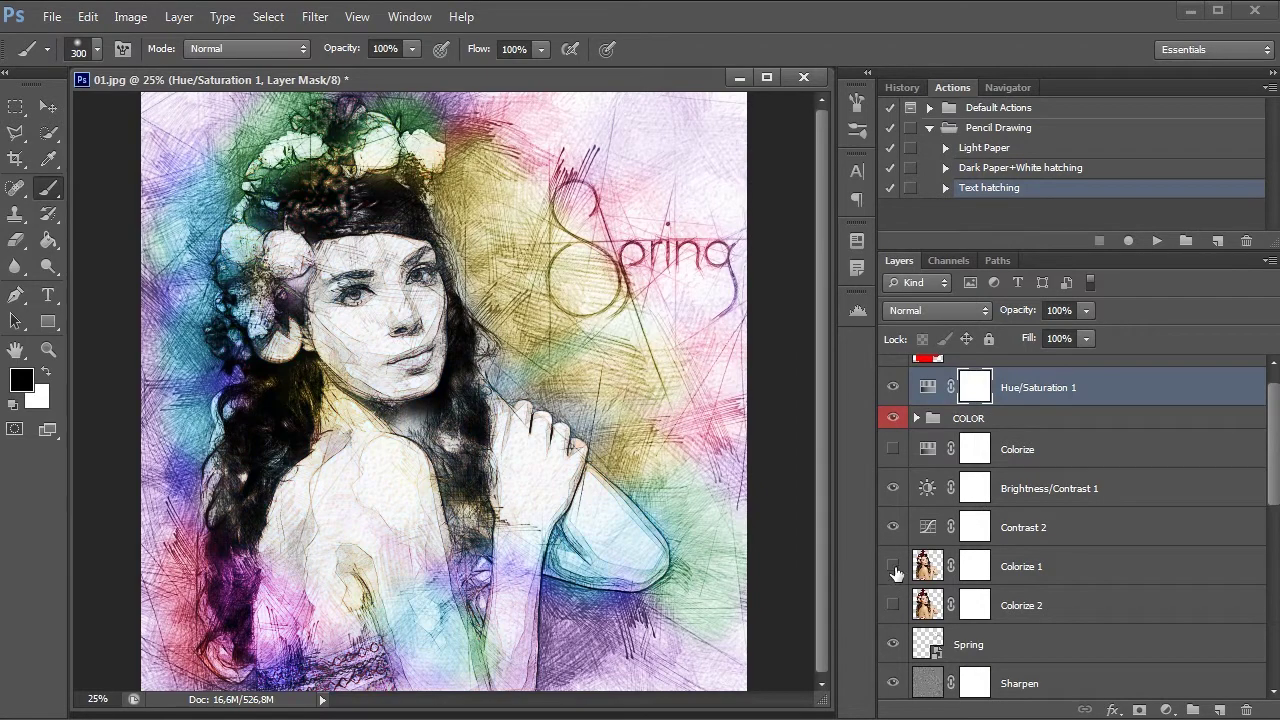
left_click(893, 566)
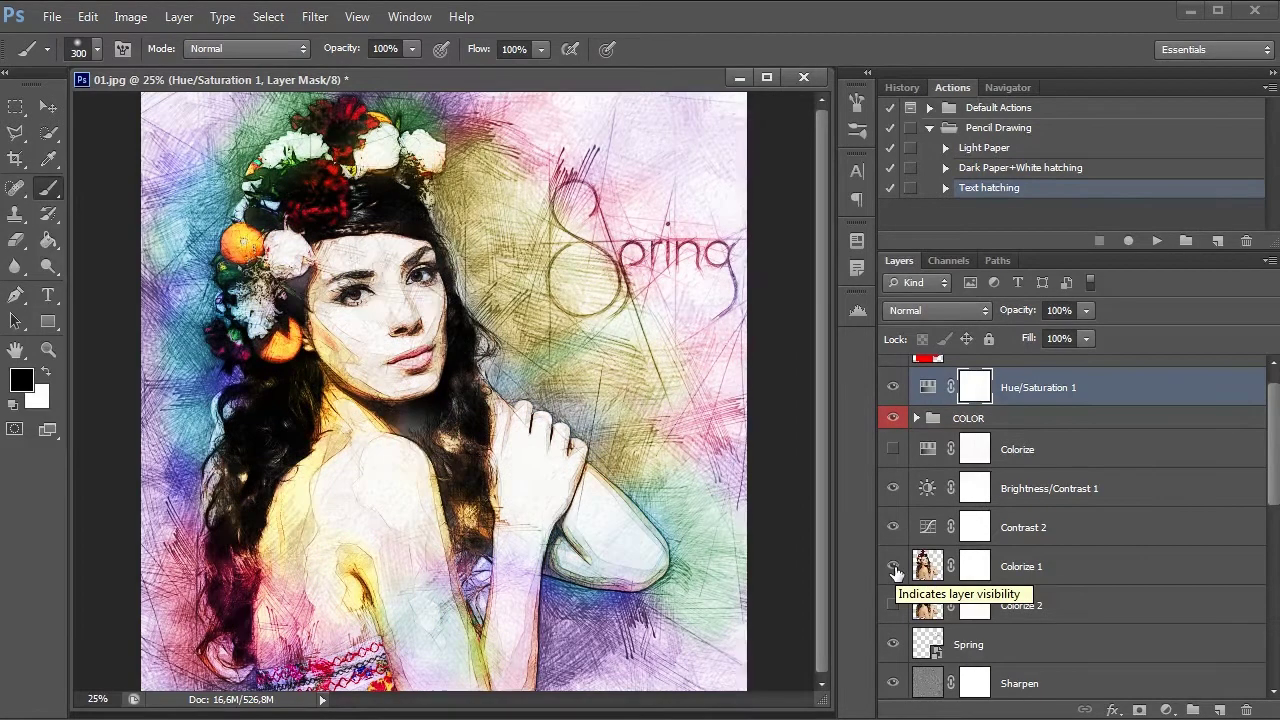
left_click(893, 566)
left_click(893, 604)
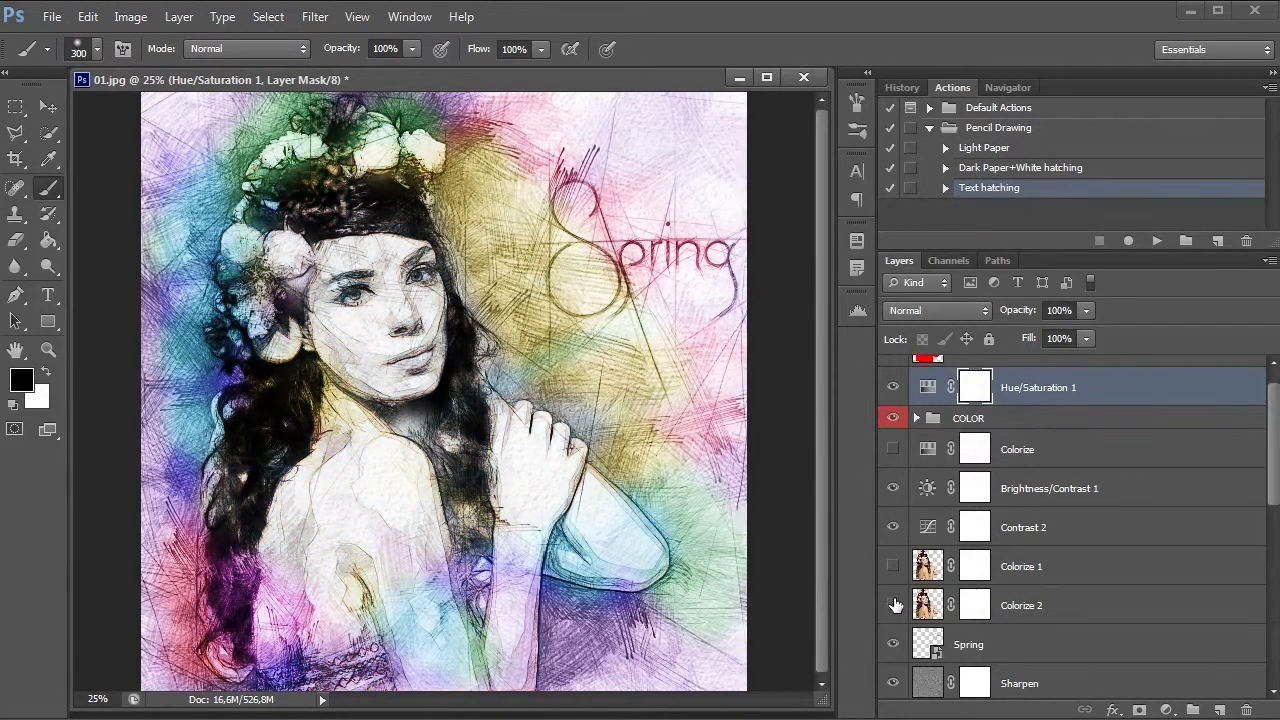
left_click(893, 418)
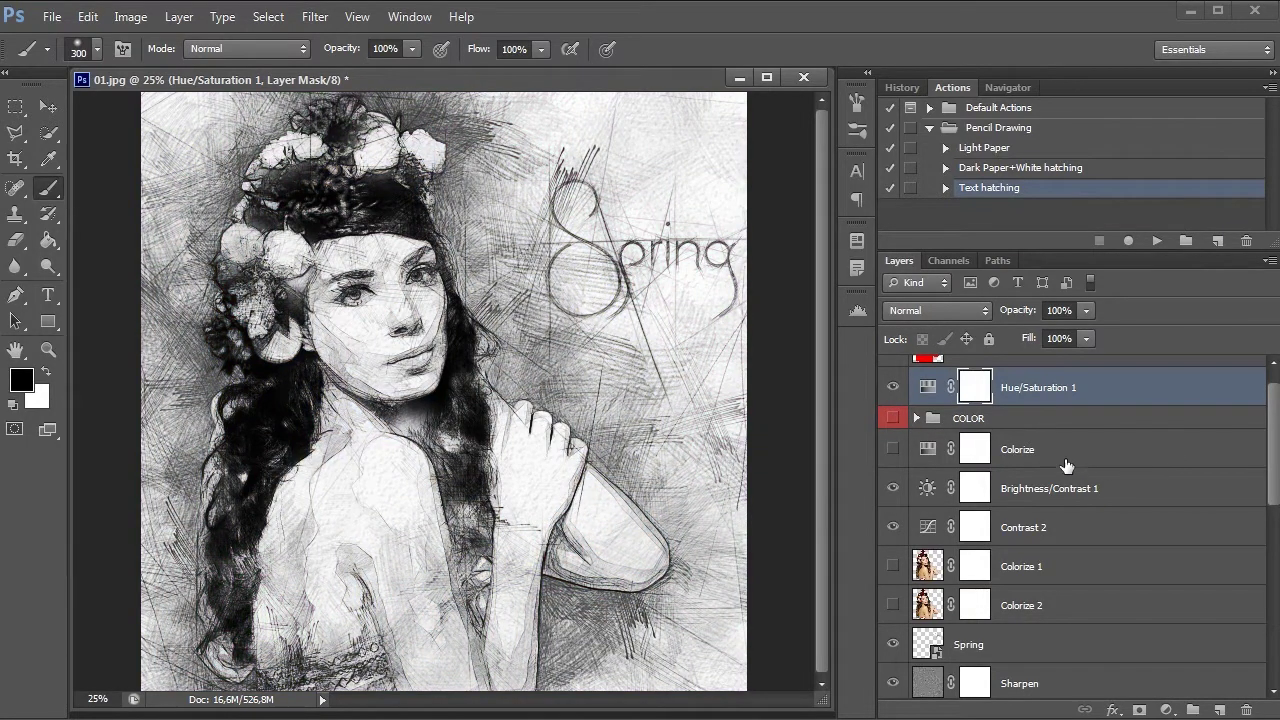
left_click_drag(1270, 430, 1272, 440)
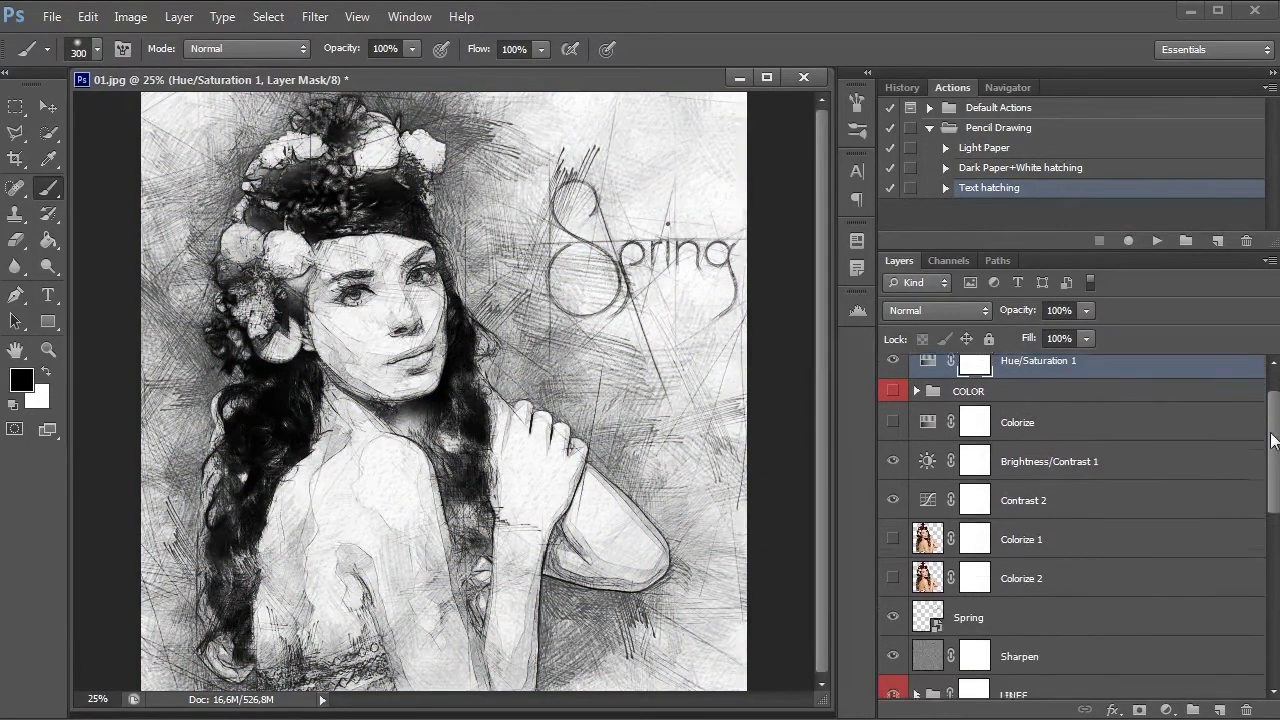
scroll(1058, 572, "down", 3)
left_click(977, 538)
- Open the Spring smart object as Spring3.psb and zoom to 50% on the lettering
left_click(893, 546)
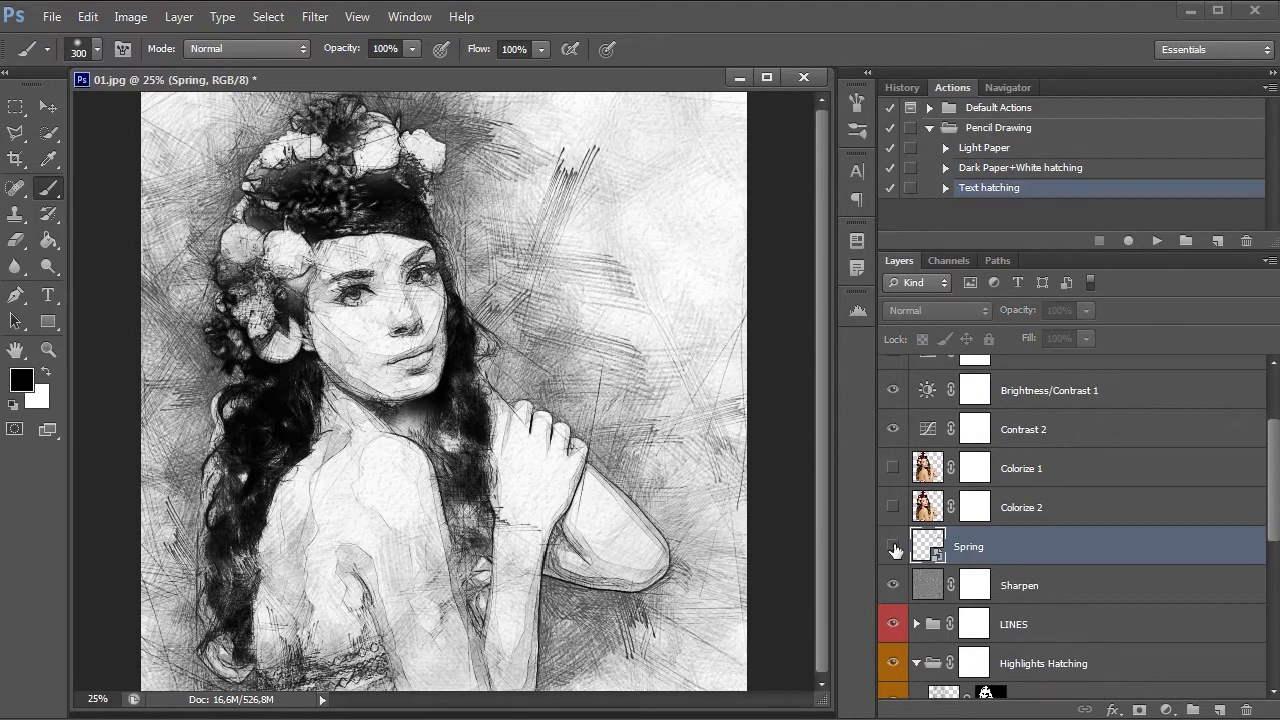
left_click(893, 546)
left_click(893, 546)
left_click(893, 546)
double_click(929, 546)
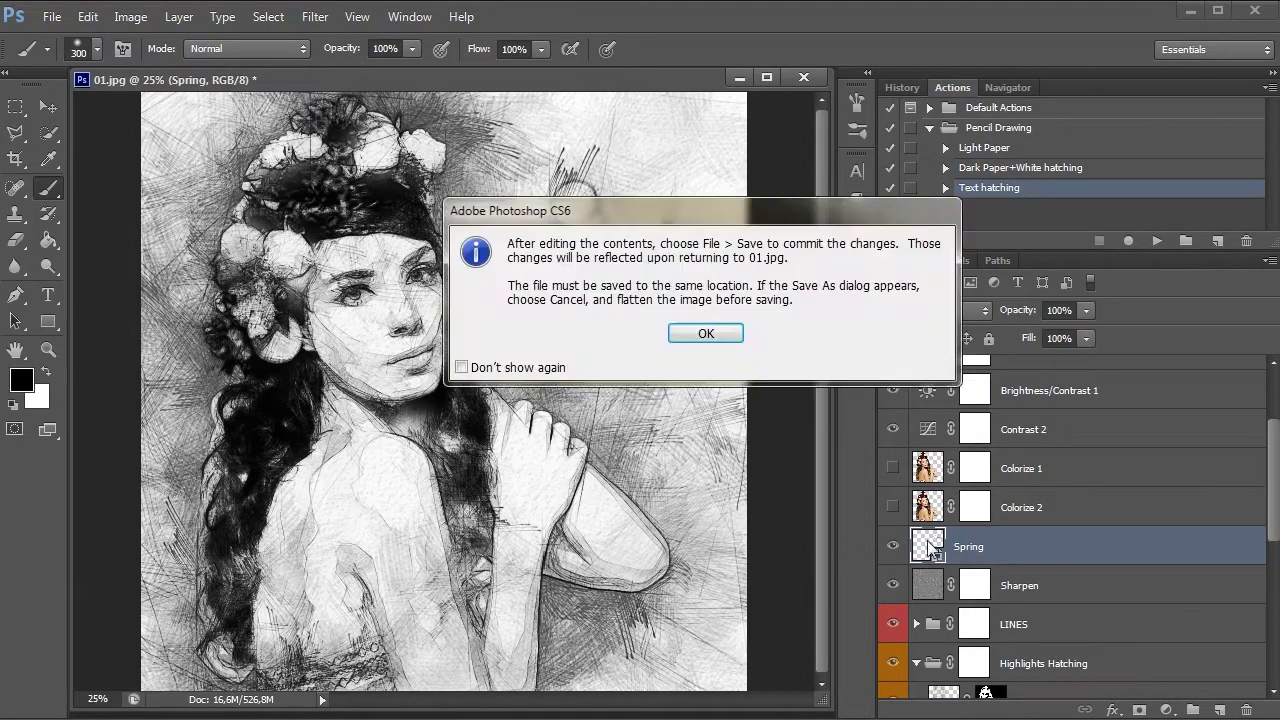
left_click(706, 334)
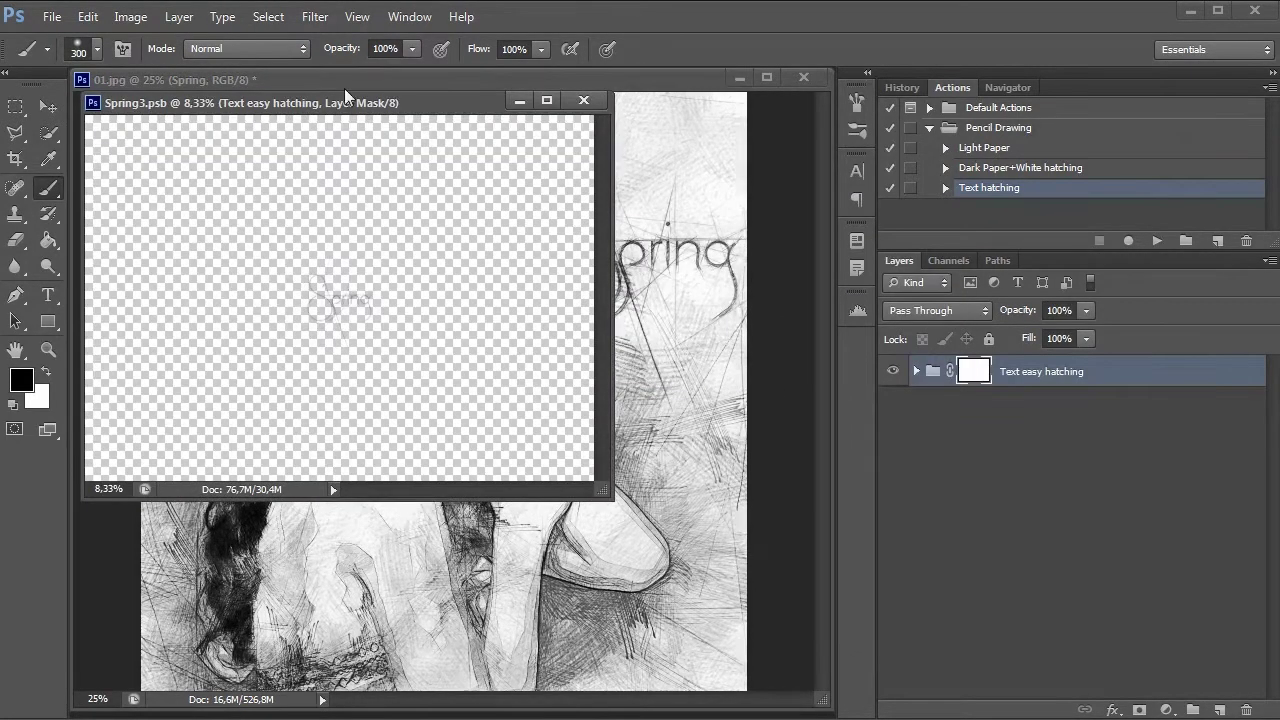
left_click_drag(344, 95, 582, 146)
left_click(48, 349)
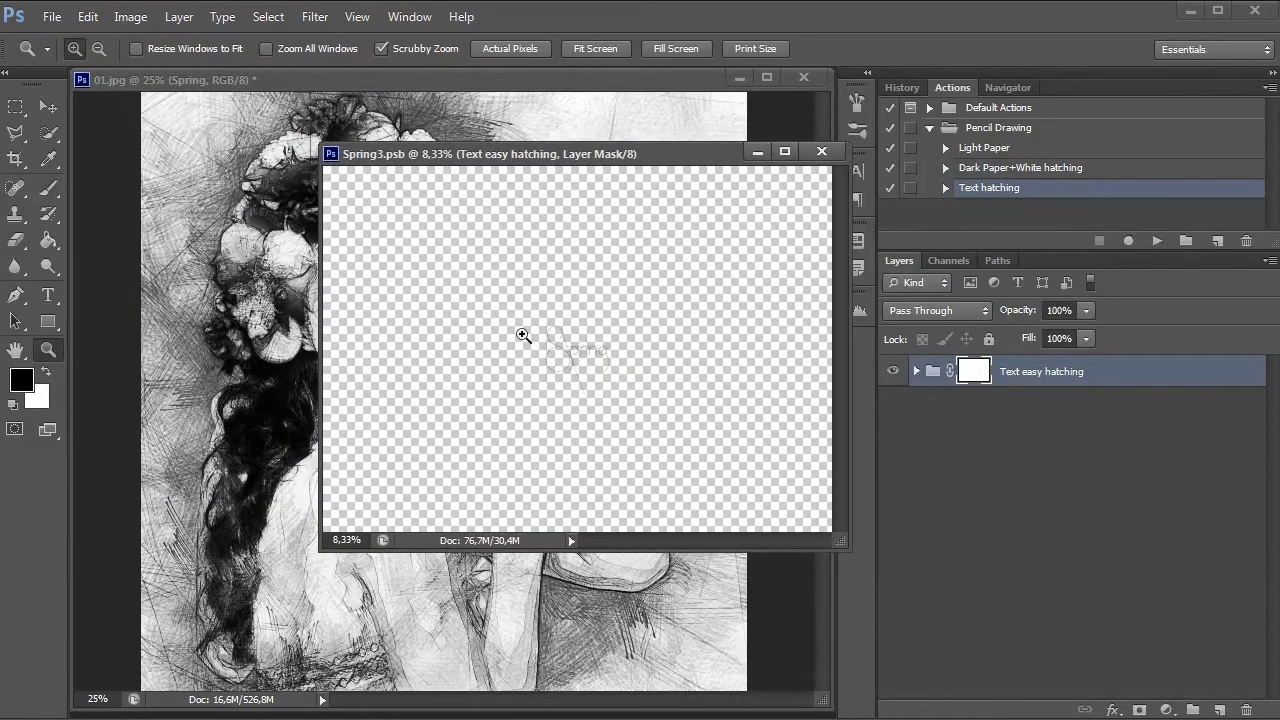
mouse_move(523, 335)
left_mouse_down()
mouse_move(643, 371)
mouse_move(623, 371)
left_mouse_up()
left_click(643, 408)
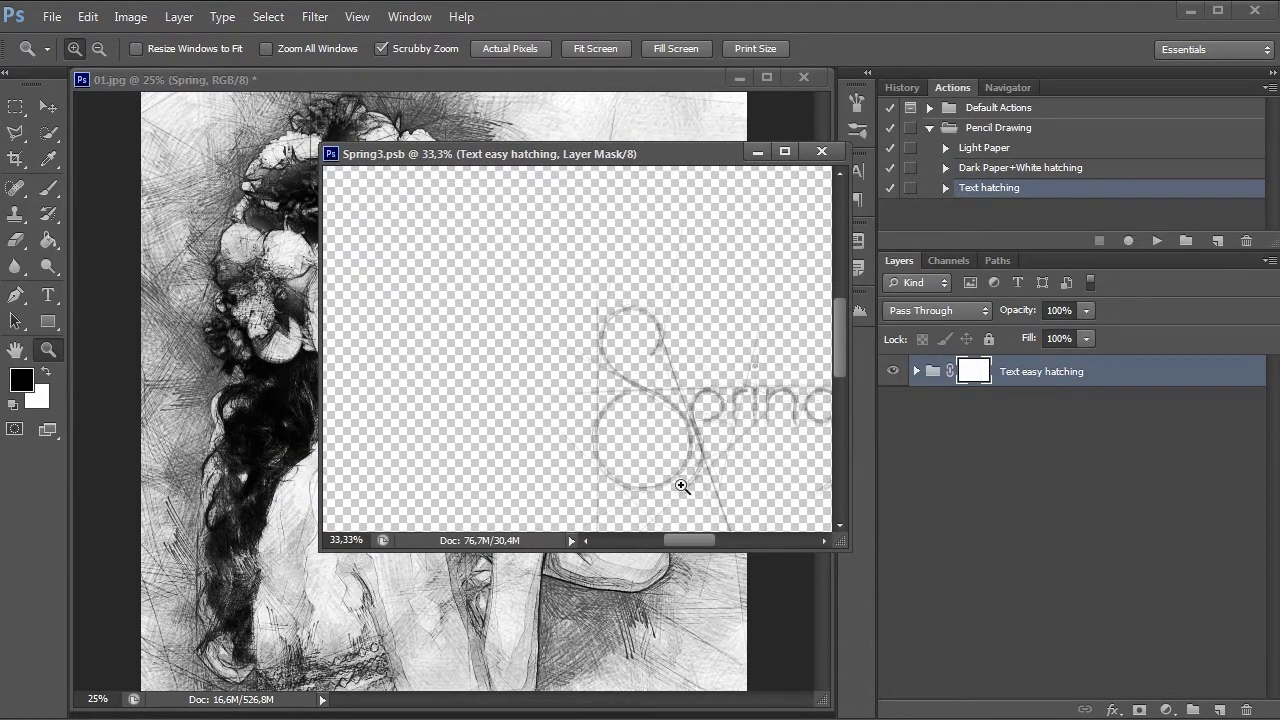
left_click(681, 486)
left_click_drag(692, 541, 703, 538)
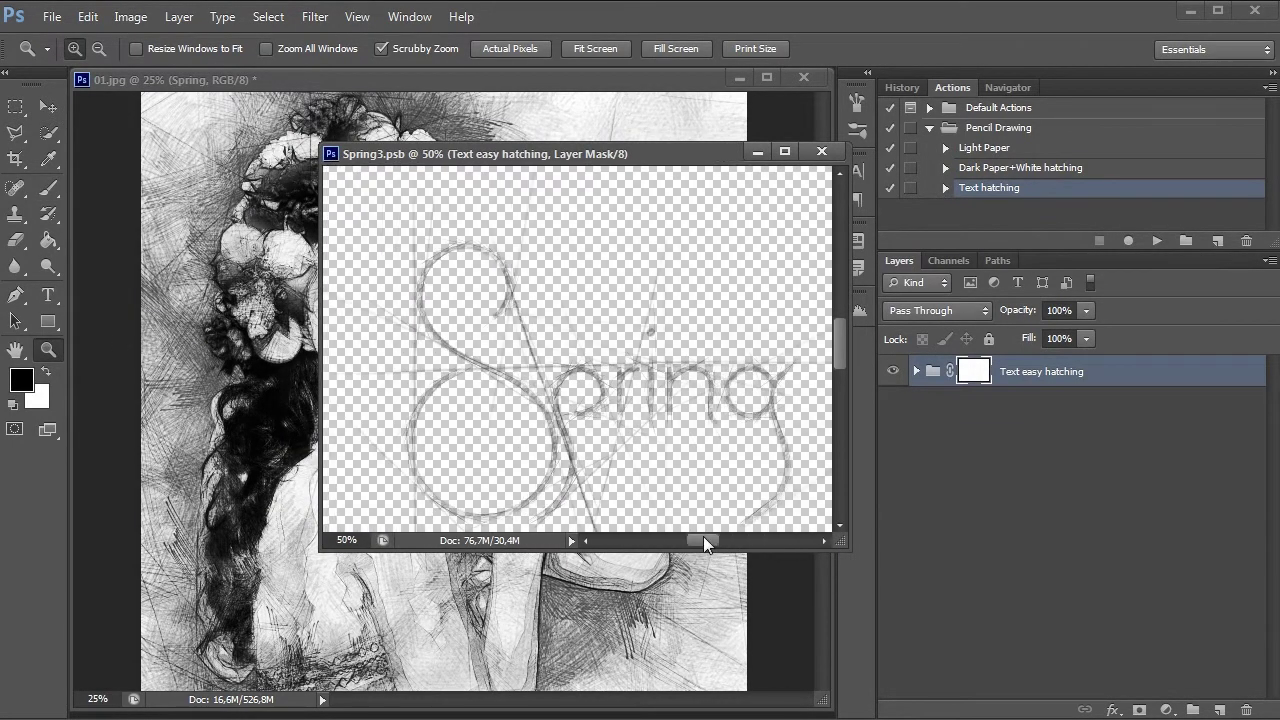
- Expand the Text easy hatching group and compare the TextHatch and TextLines layers
left_click(916, 371)
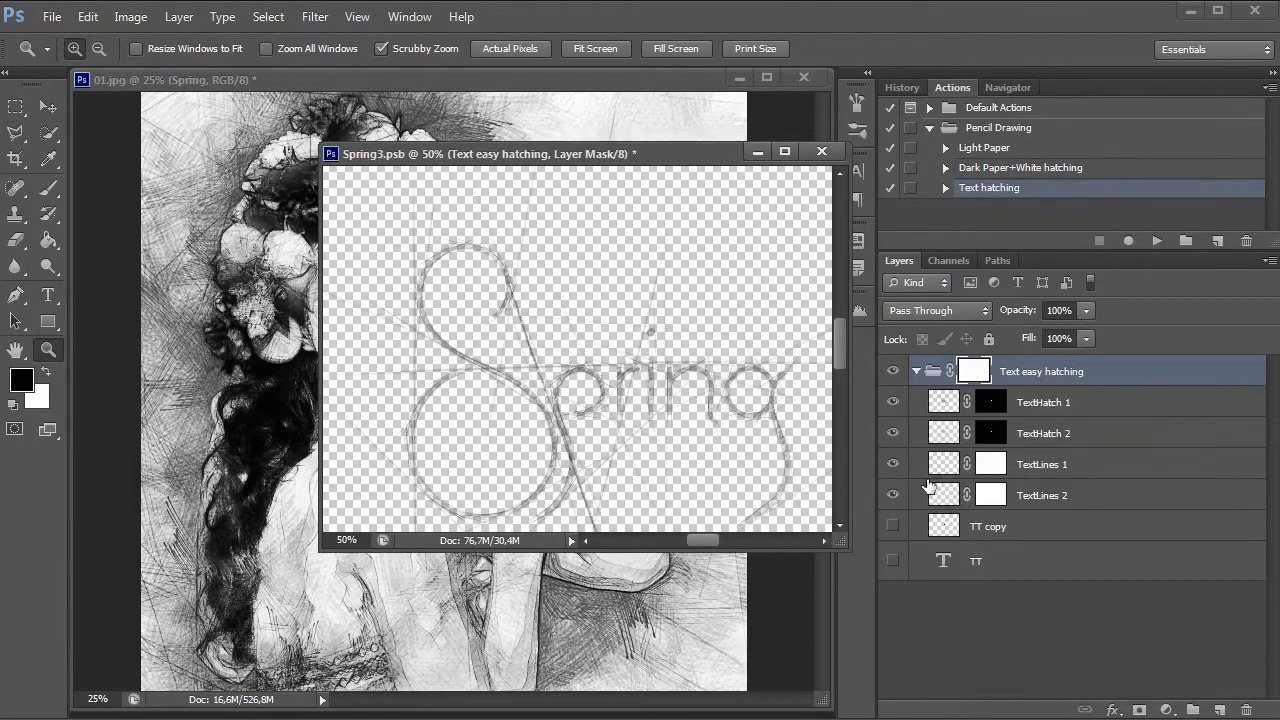
left_click(893, 402)
left_click(893, 402)
left_click(893, 433)
left_click(893, 433)
left_click(893, 464)
left_click(894, 468)
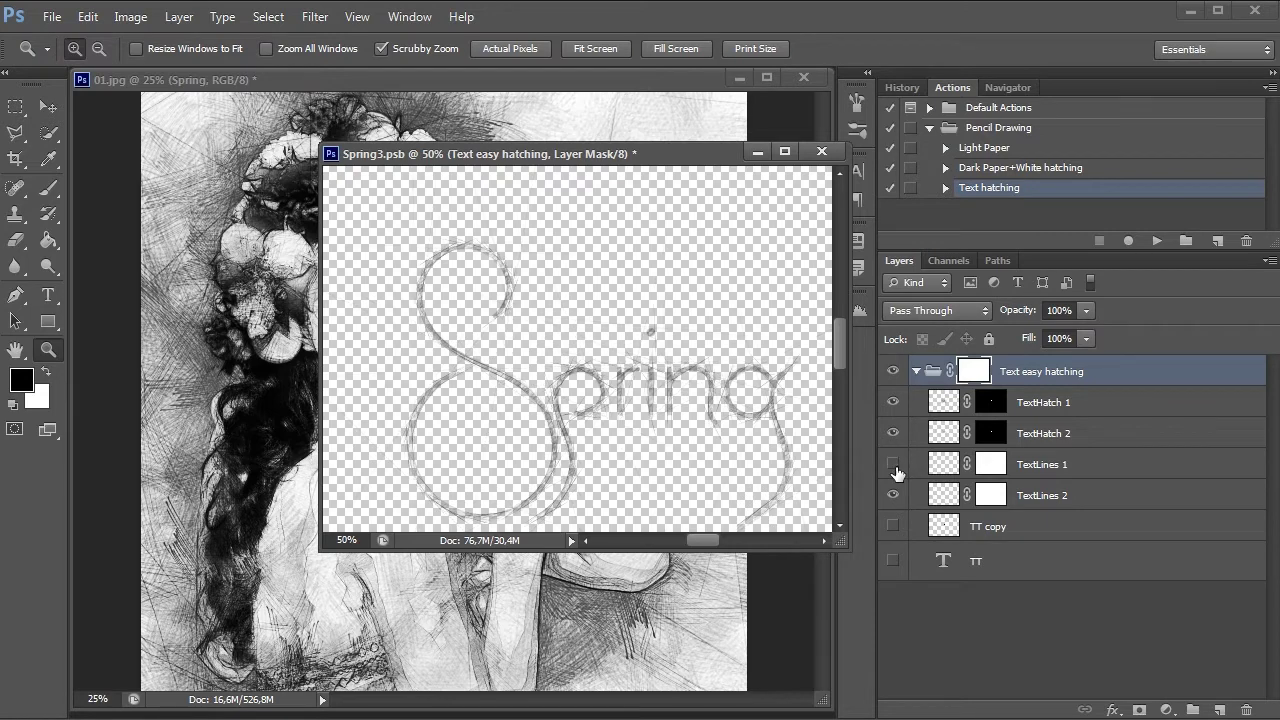
left_click(894, 468)
left_click(895, 495)
left_click(895, 495)
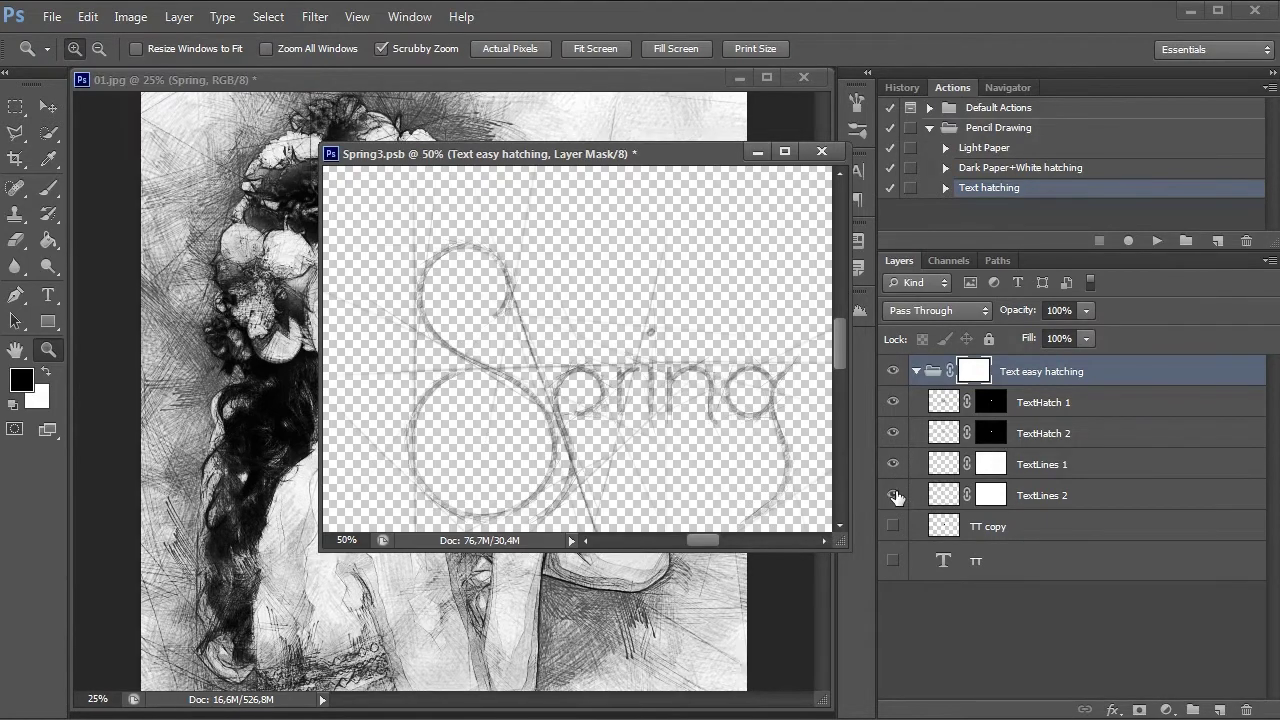
left_click(895, 495)
left_click(895, 495)
- Duplicate TextHatch 2 twice and TextHatch 1 once for denser hatching
left_click(1025, 428)
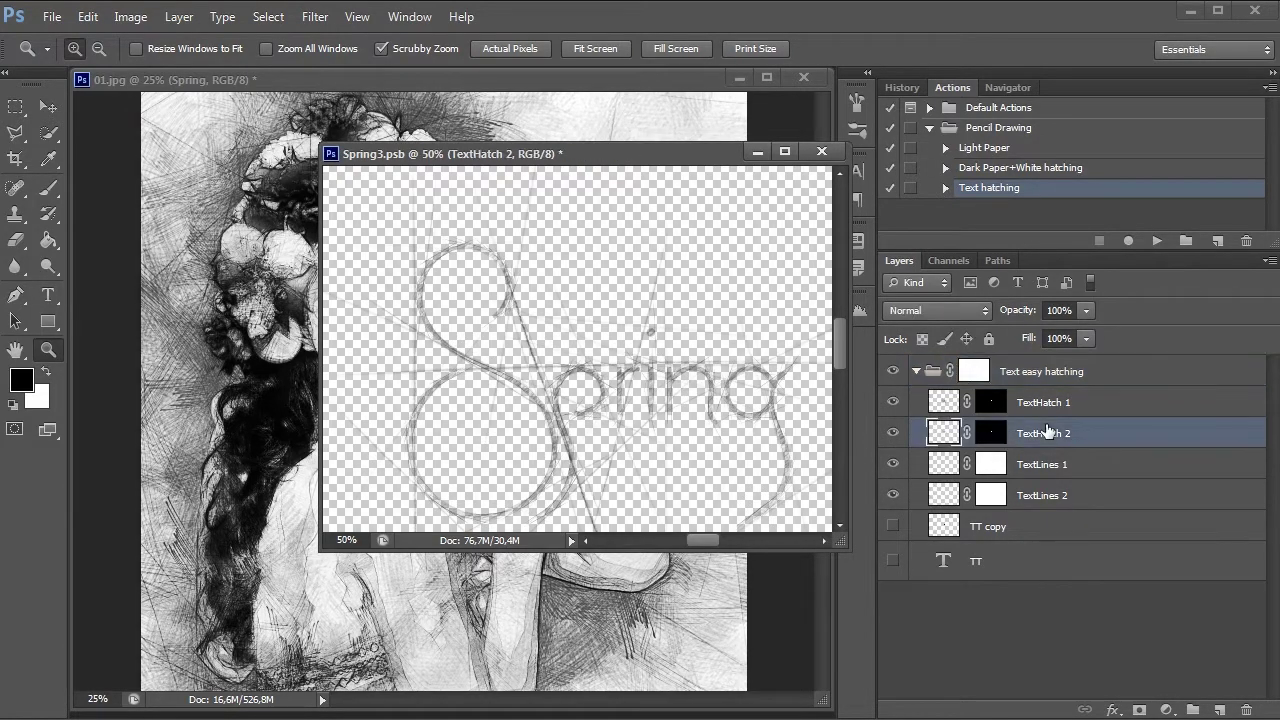
key("ctrl+j")
key("ctrl+j")
left_click(1057, 405)
key("ctrl+j")
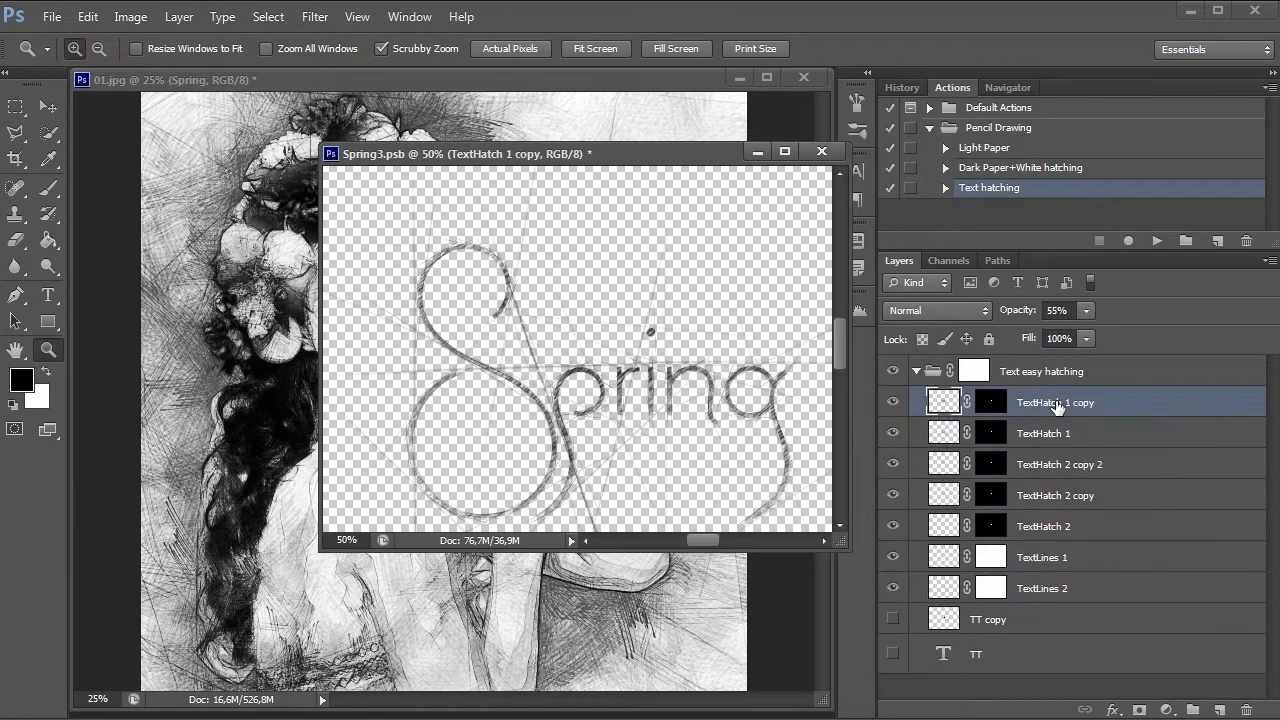
- Fade TextLines 1 to 54% and TextLines 2 to 70% opacity, then close Spring3.psb
left_click(894, 558)
left_click(1080, 557)
left_click(1086, 311)
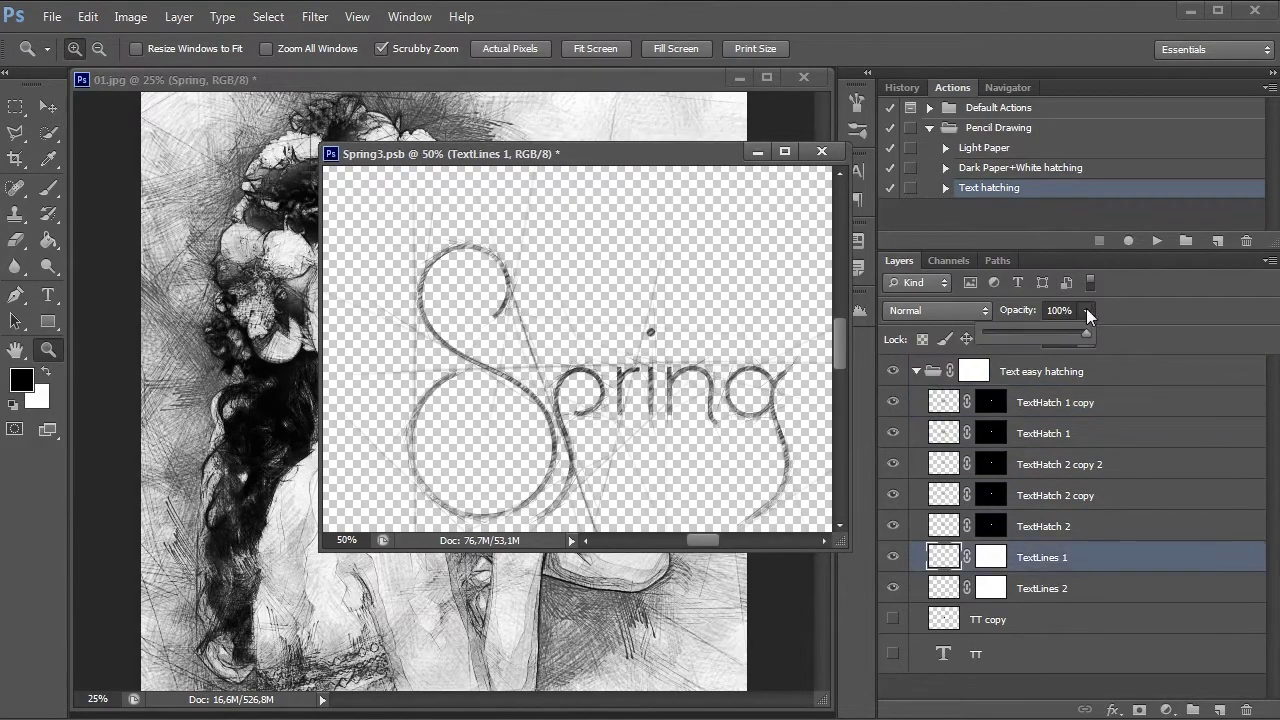
left_click_drag(1057, 336, 1040, 342)
left_click(1080, 590)
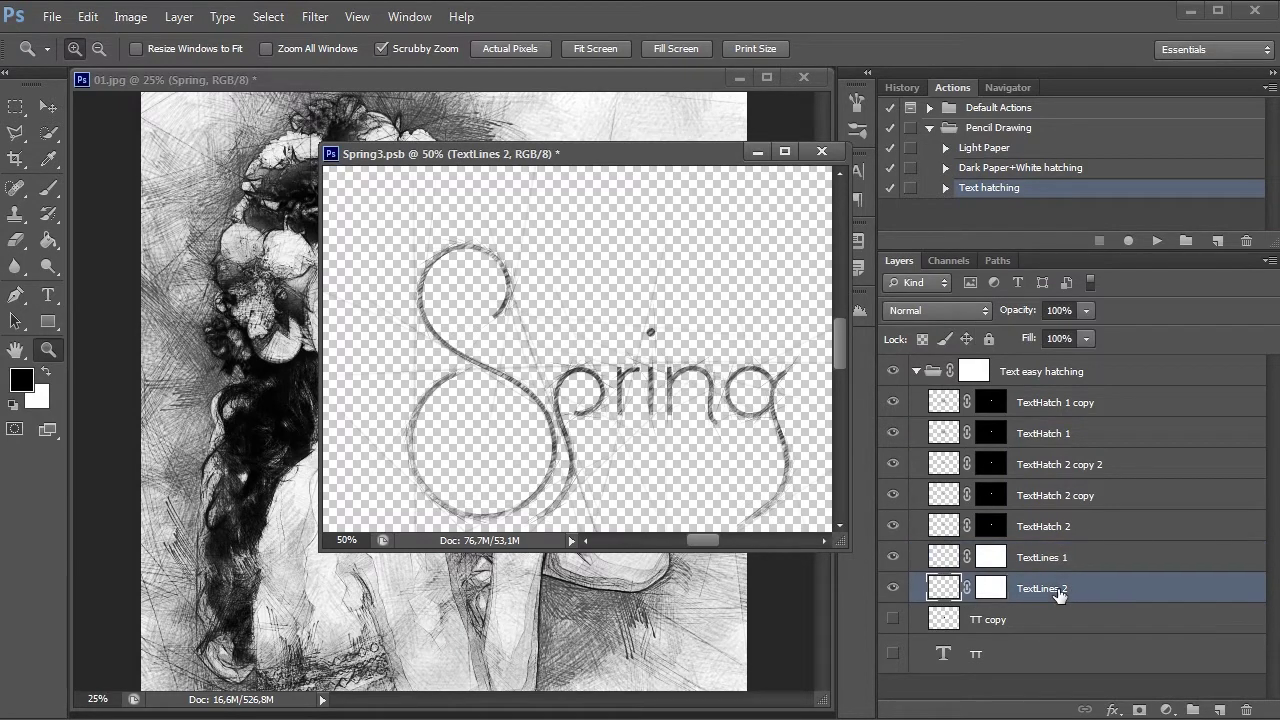
left_click(893, 588)
left_click(893, 588)
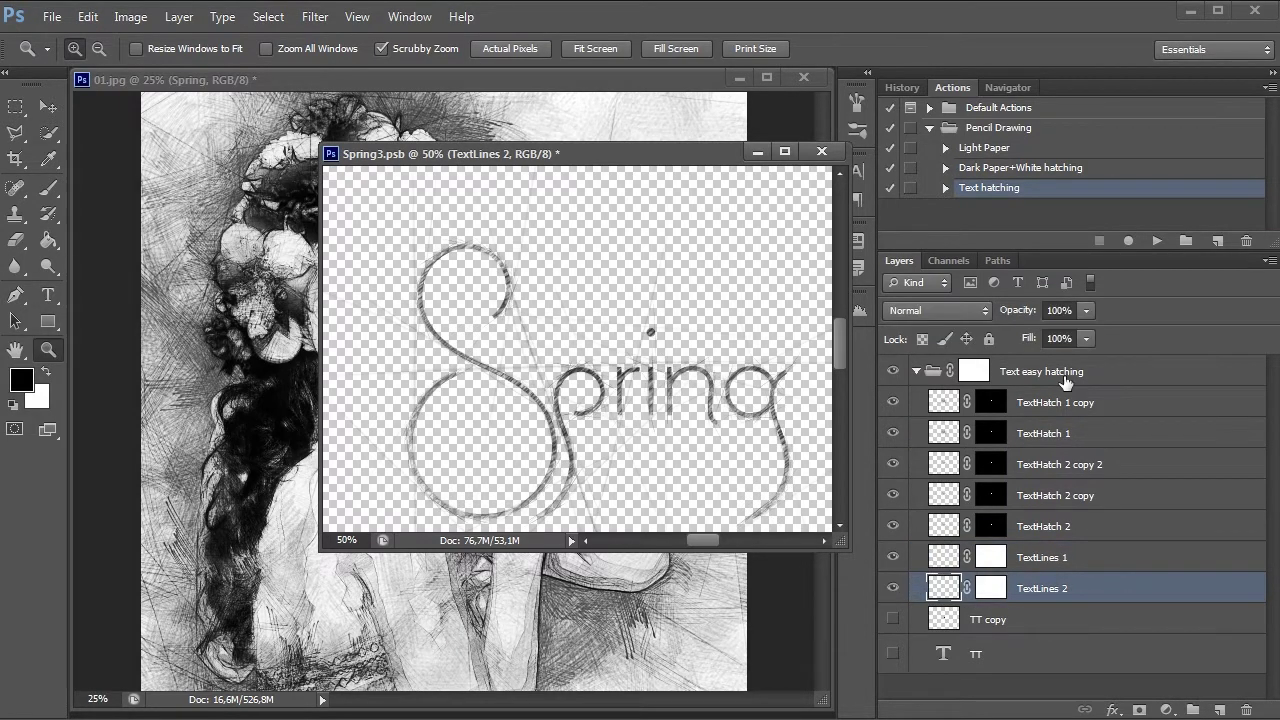
left_click(1086, 311)
left_click_drag(1054, 330, 1021, 336)
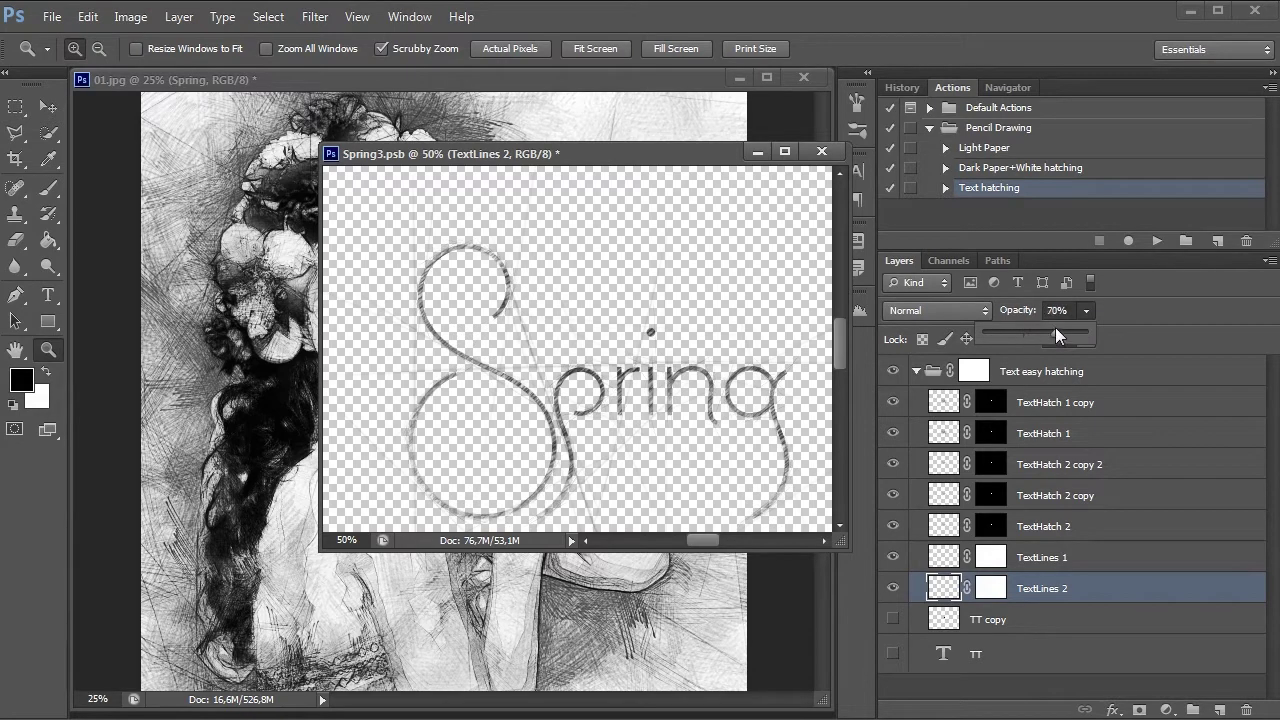
left_click(1083, 315)
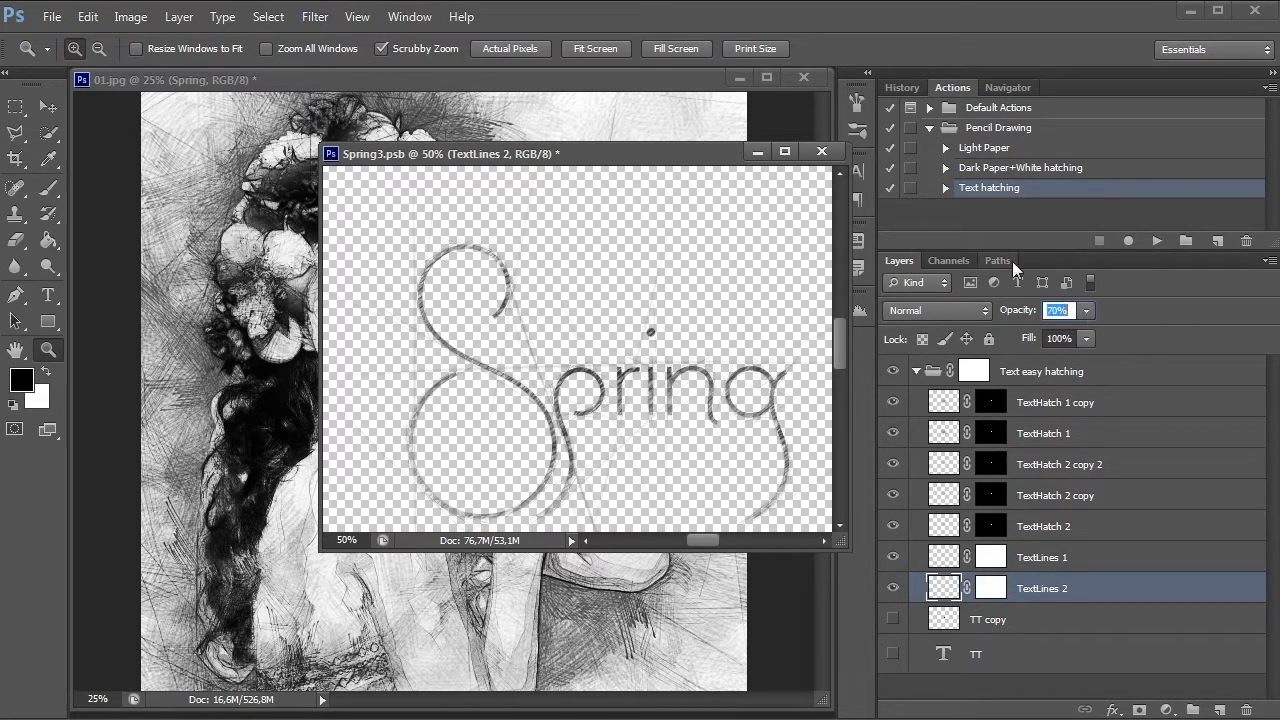
left_click(822, 151)
- Save Spring3.psb, reopen it to try TextLines 1 at 100%, then close without saving
left_click(549, 295)
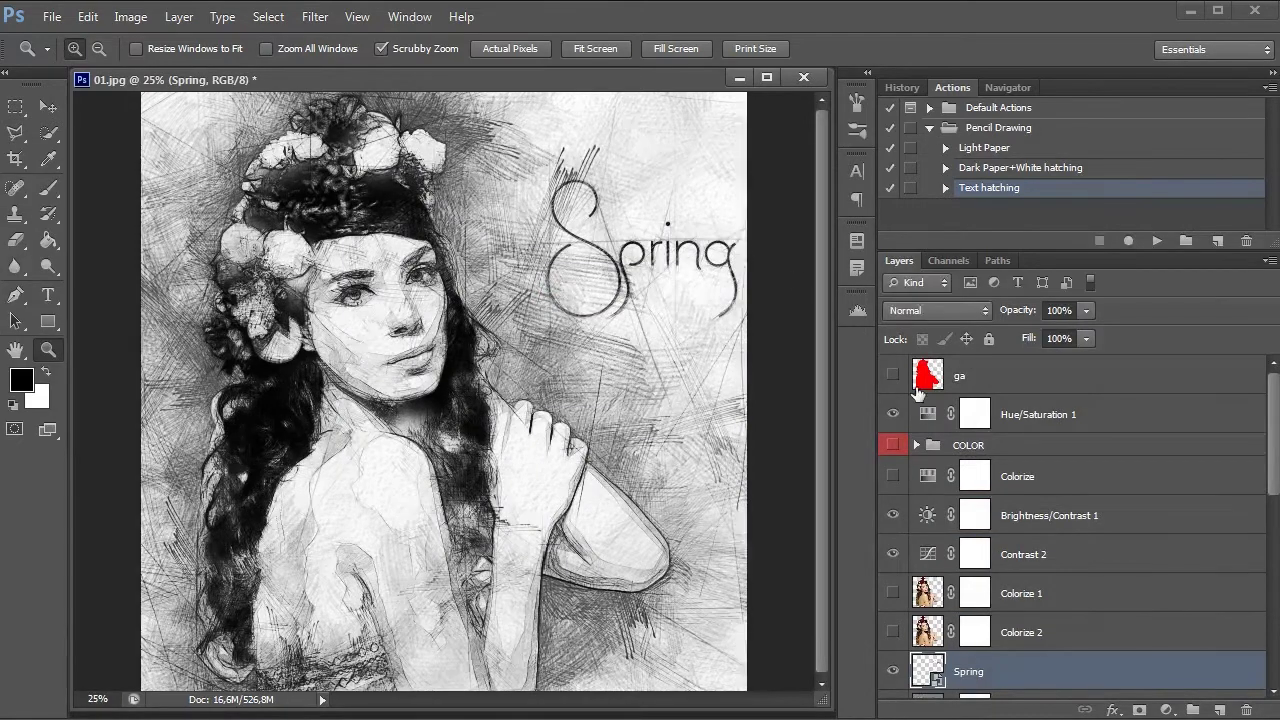
double_click(928, 671)
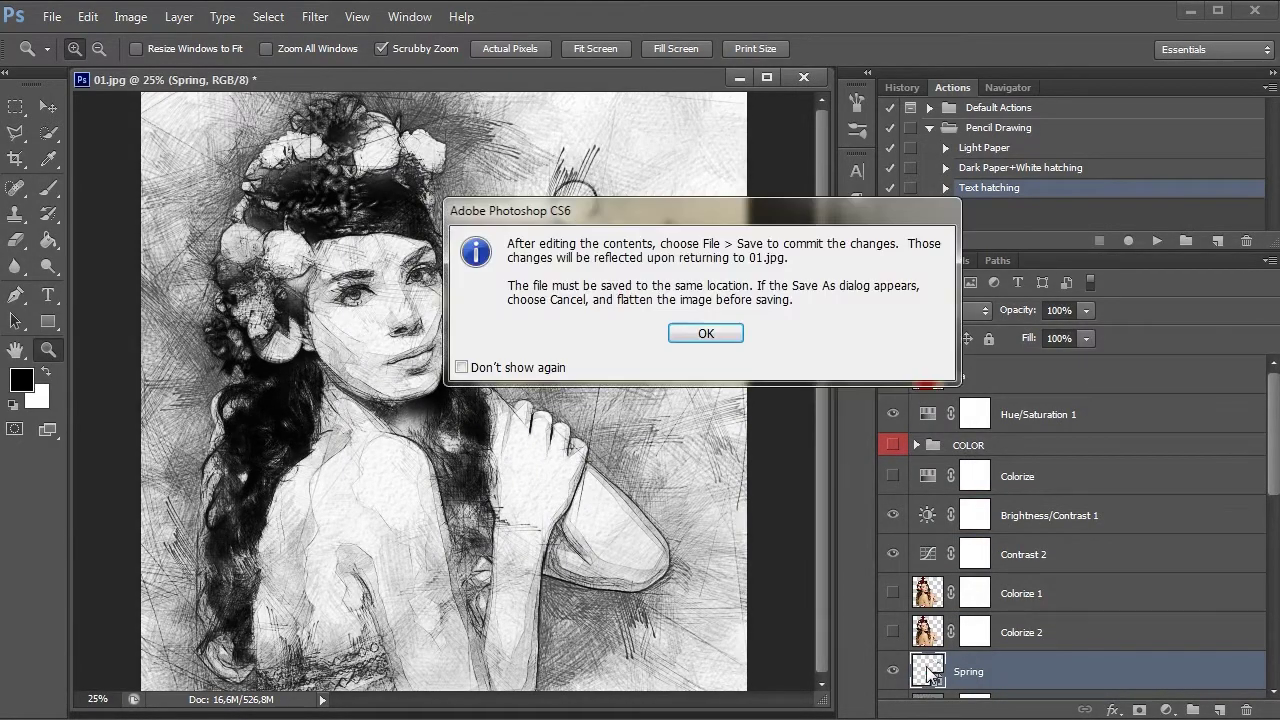
left_click(712, 336)
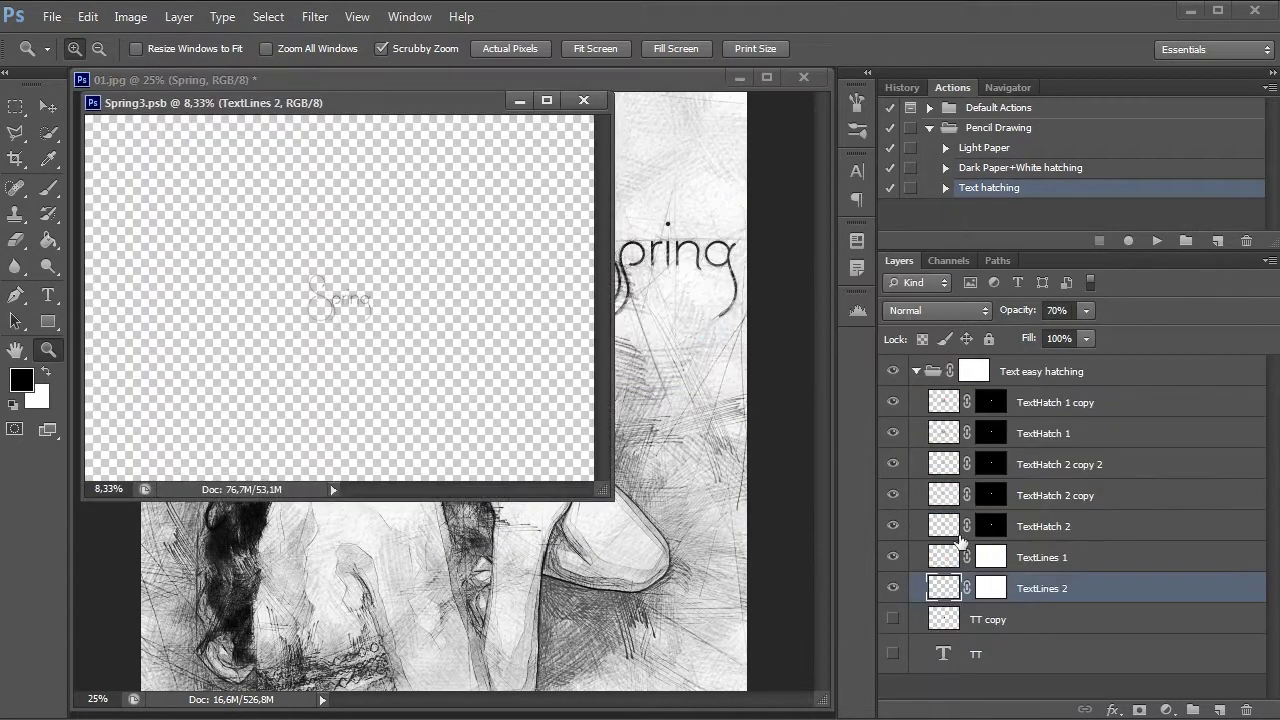
left_click(1049, 558)
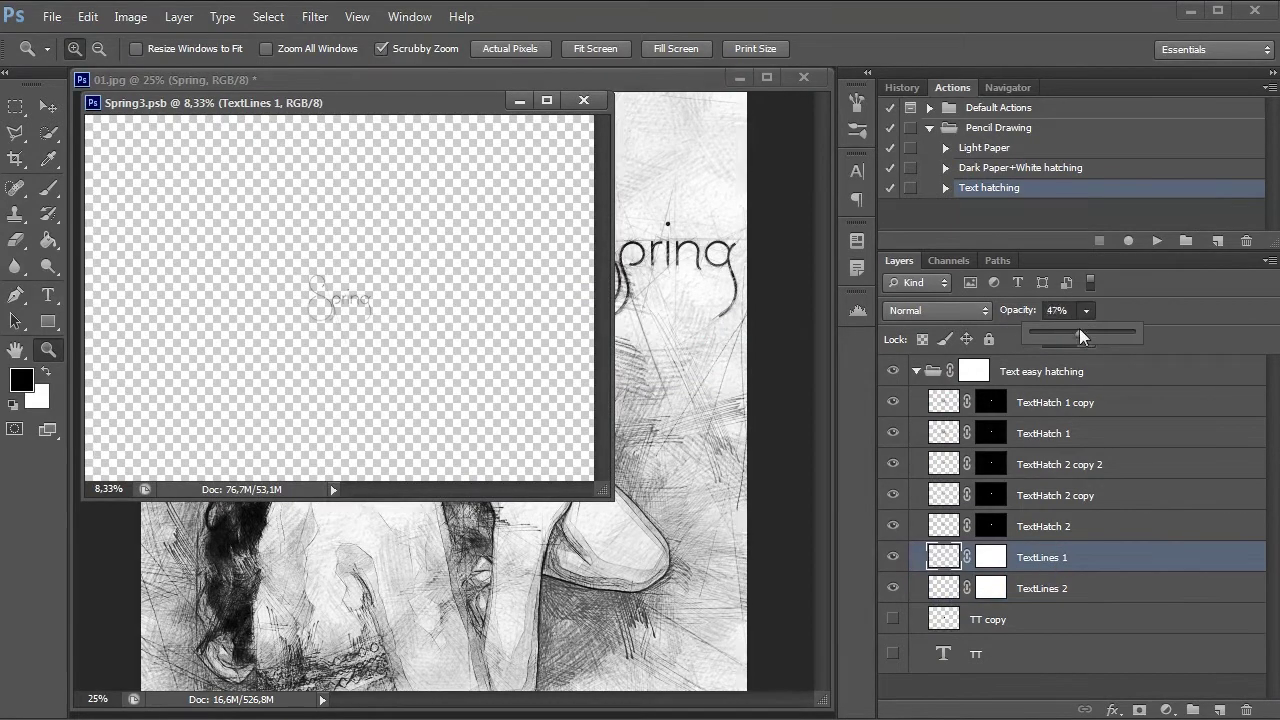
left_click_drag(1084, 312, 1177, 336)
left_click(584, 101)
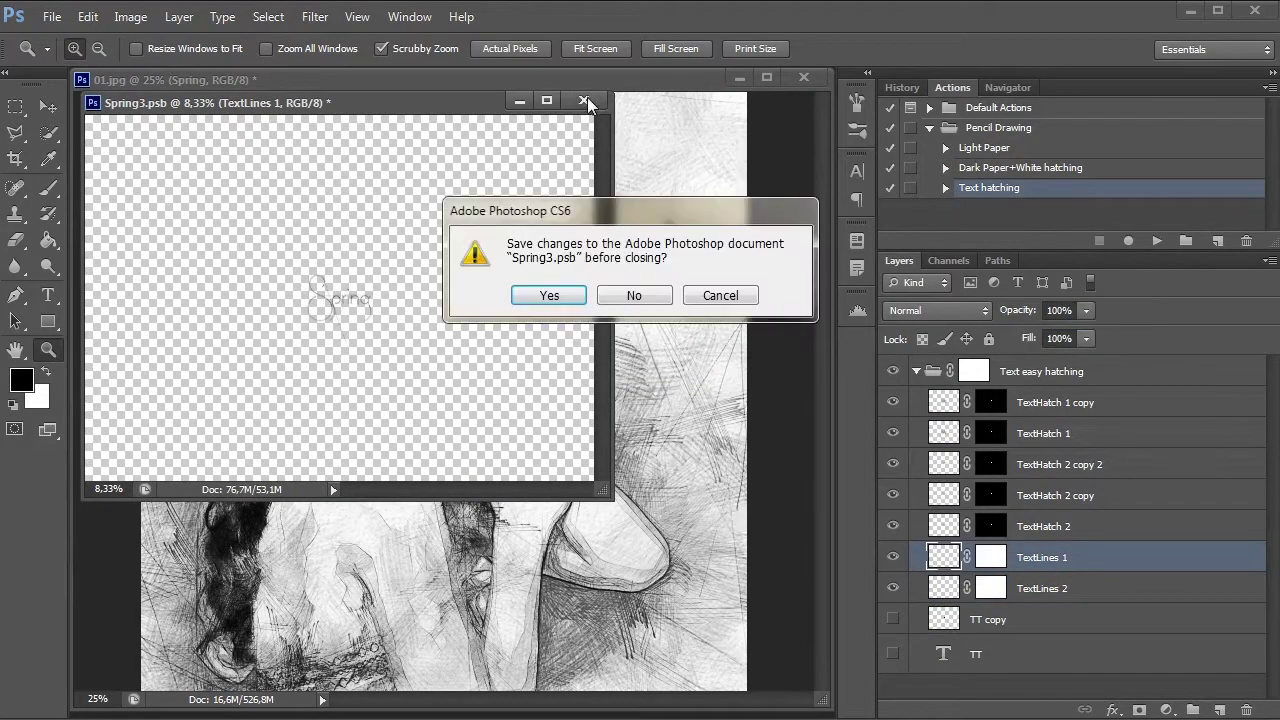
left_click(603, 299)
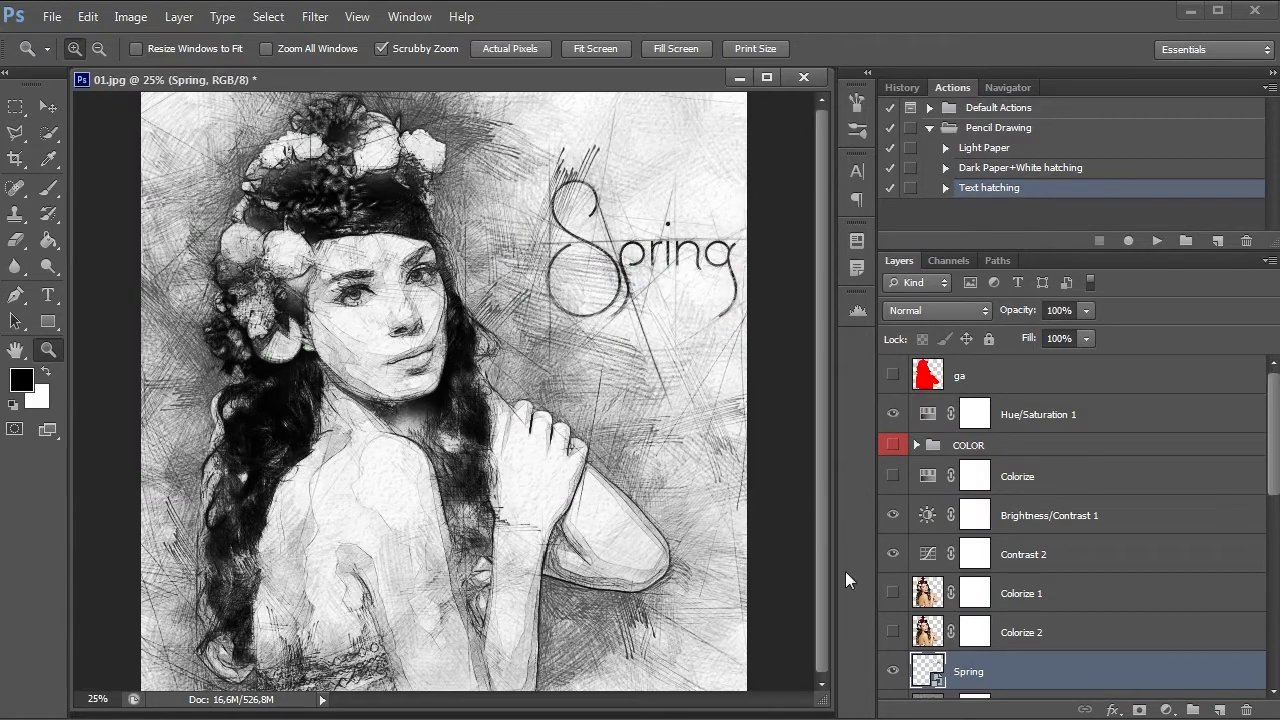
- Move the Spring lettering up and to the left
left_click(893, 672)
left_click(893, 672)
left_click(47, 106)
mouse_move(630, 246)
left_mouse_down()
mouse_move(593, 212)
mouse_move(607, 234)
left_mouse_up()
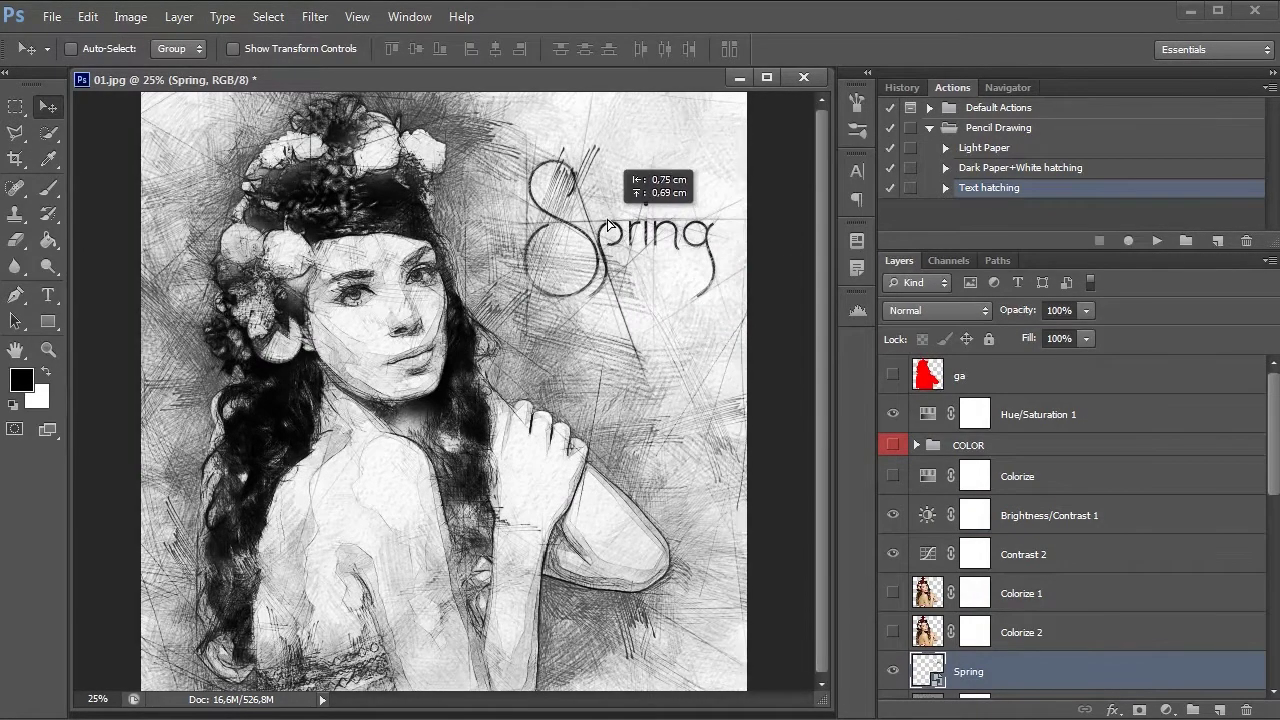
- Apply a Color Overlay in dark blue #211d5f to the Spring layer
double_click(1010, 672)
left_click_drag(951, 103, 835, 91)
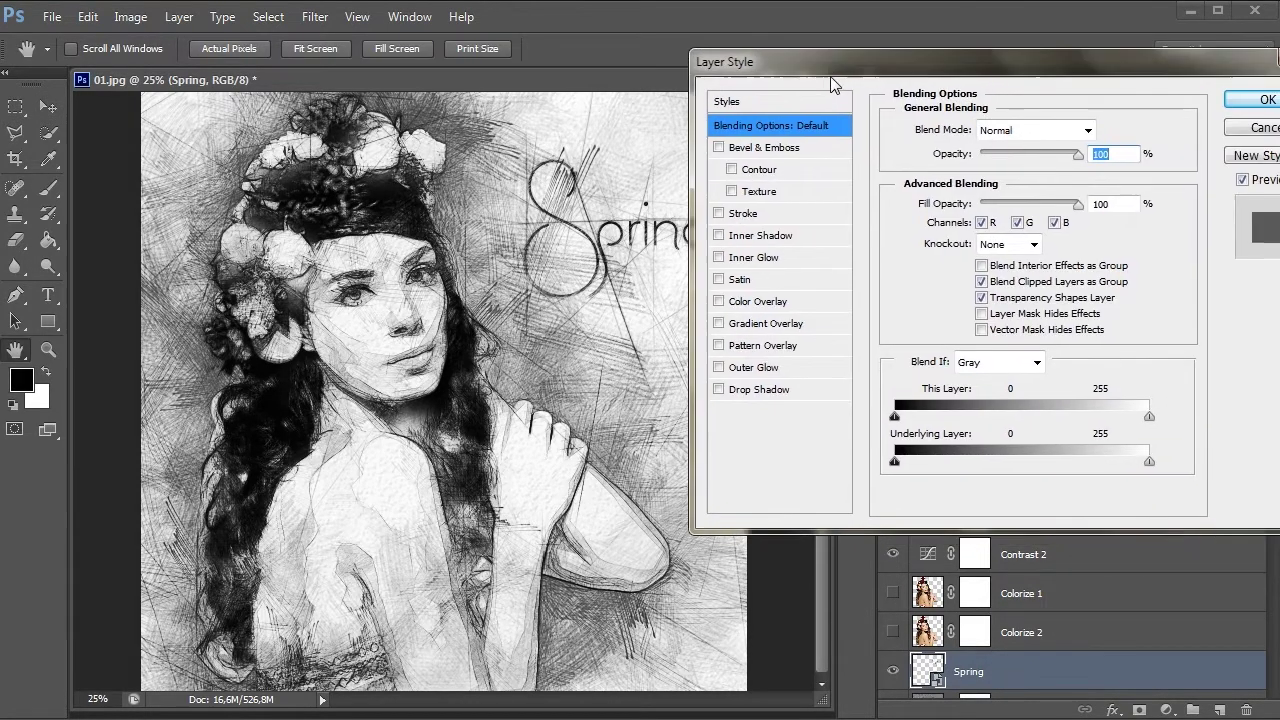
left_click(719, 301)
left_click(766, 301)
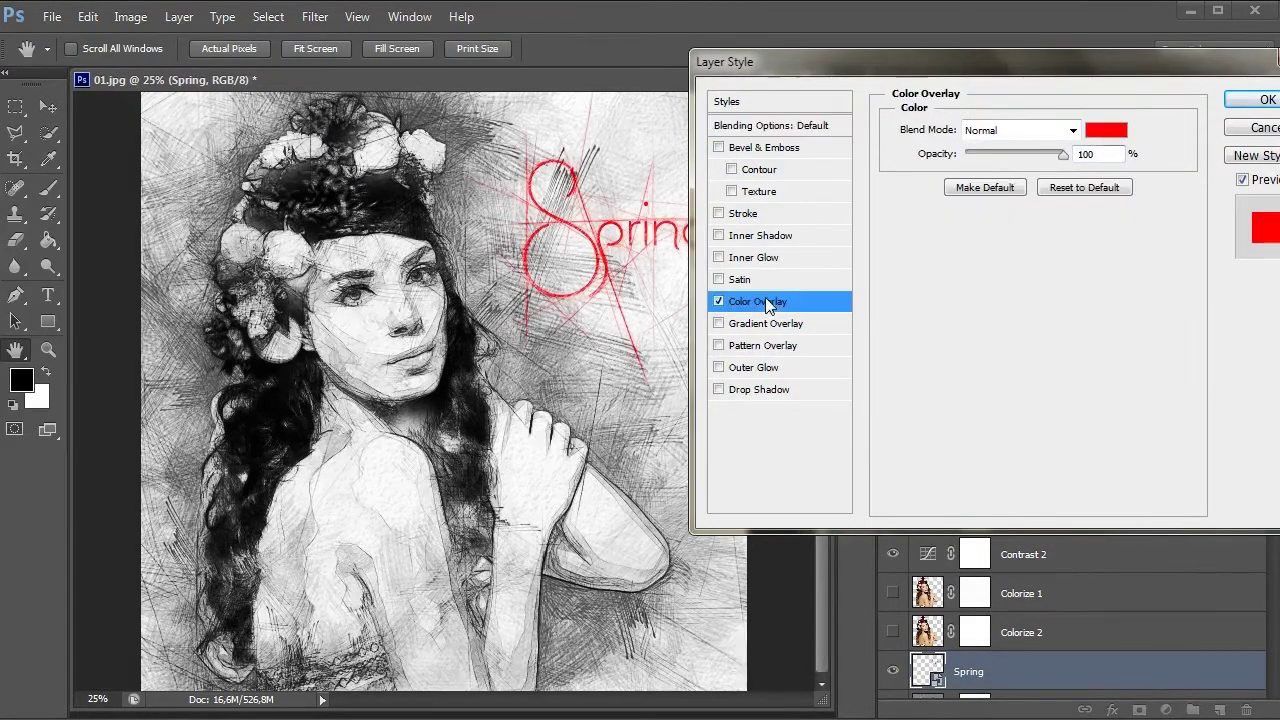
left_click(1106, 131)
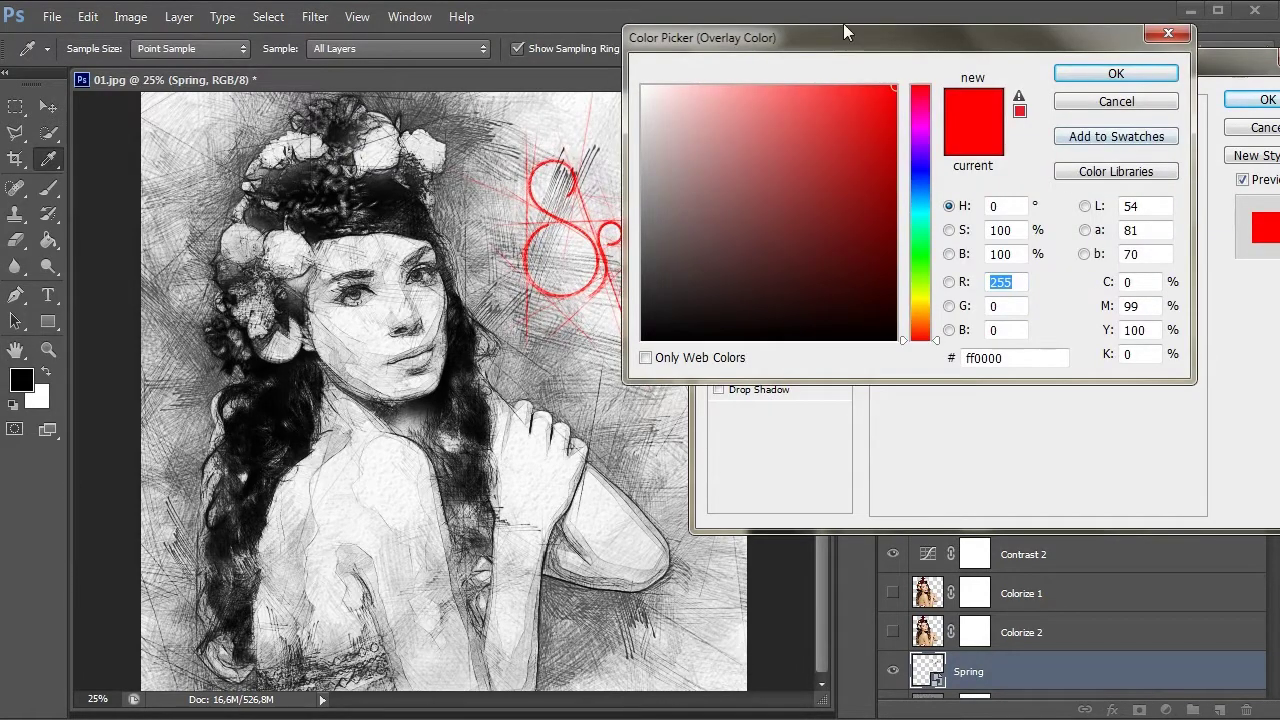
left_click_drag(843, 25, 898, 83)
left_click_drag(966, 178, 977, 362)
left_click(873, 303)
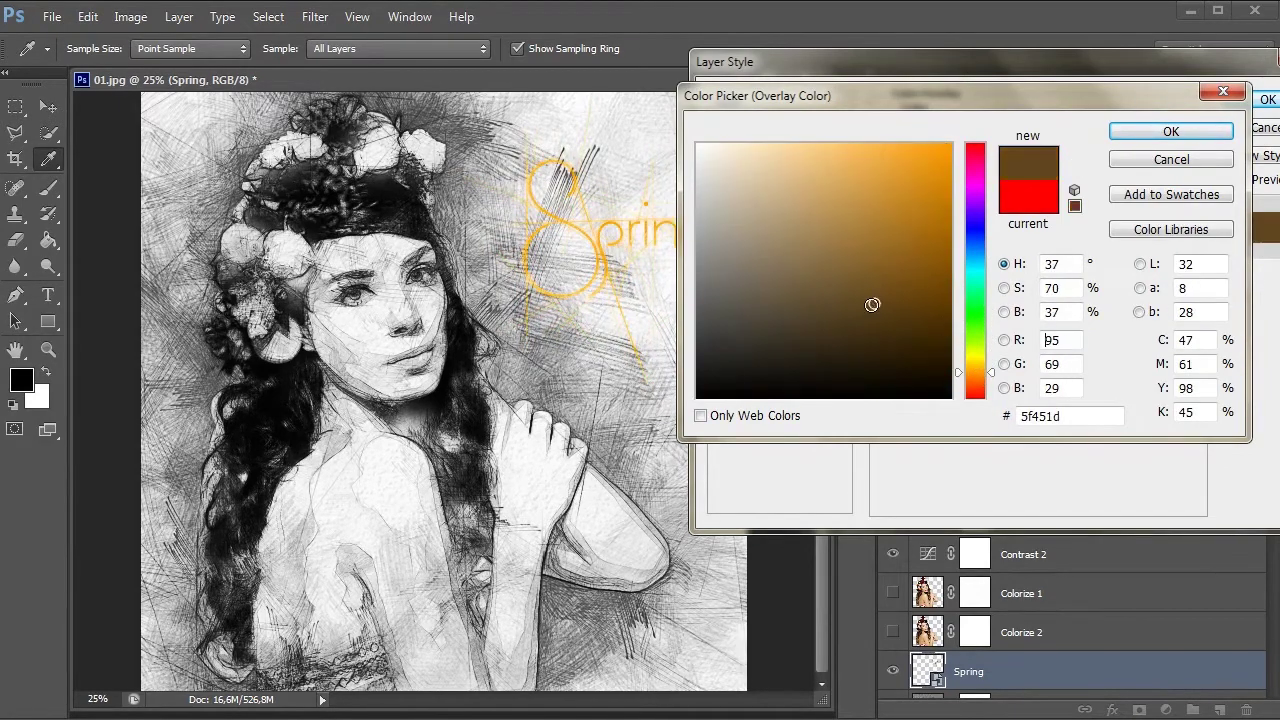
left_click_drag(966, 305, 973, 223)
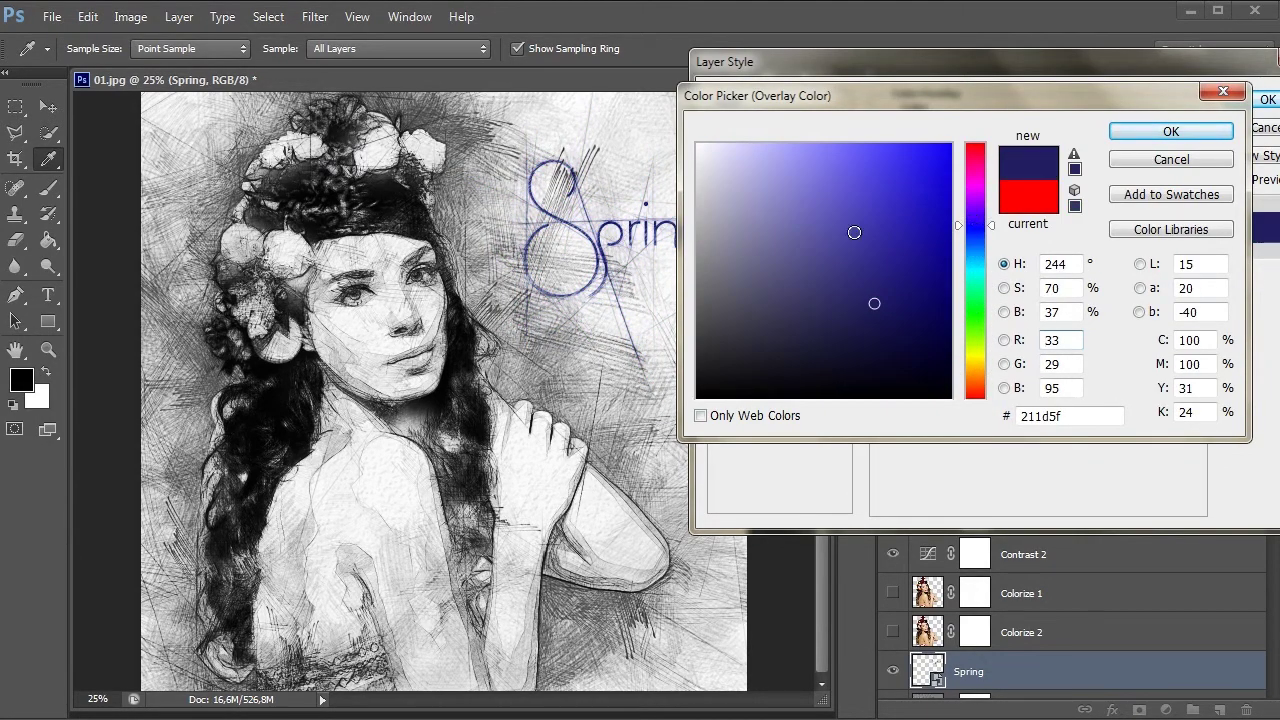
left_click(1171, 131)
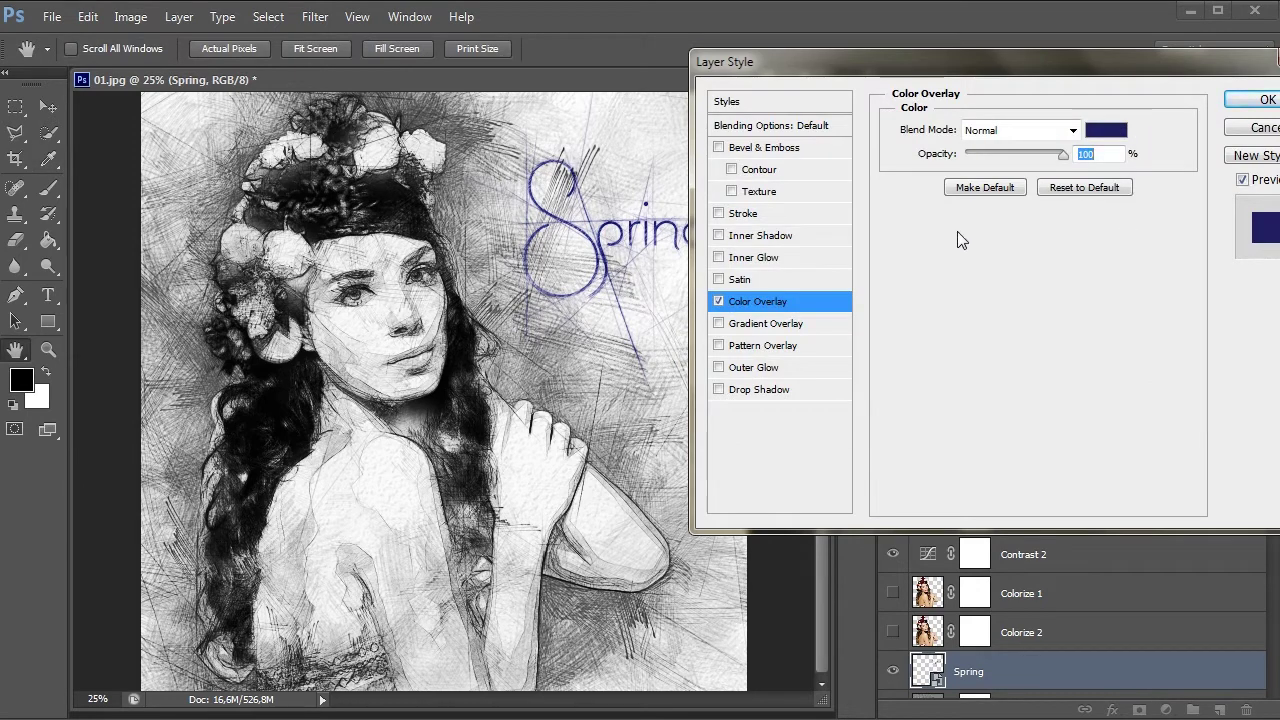
- Swap the Color Overlay for a Gradient Overlay and set its left stop to red
left_click(718, 301)
left_click(718, 323)
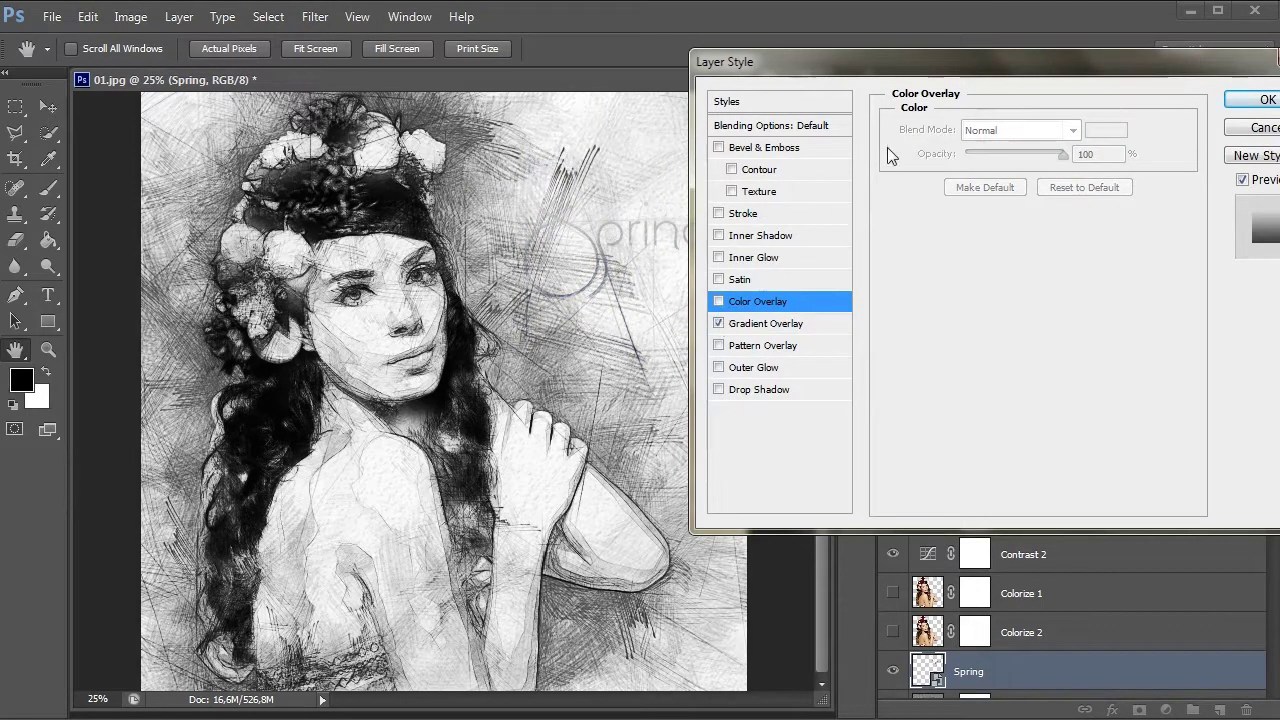
left_click(765, 323)
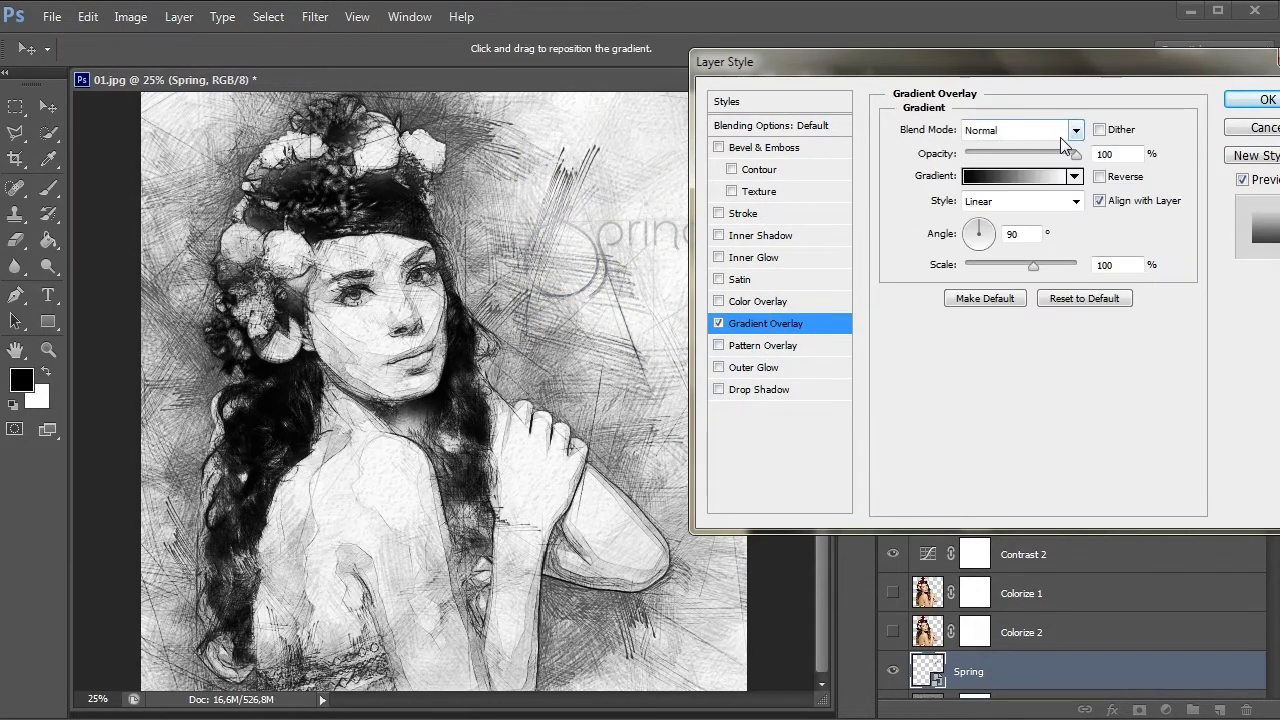
left_click(1041, 175)
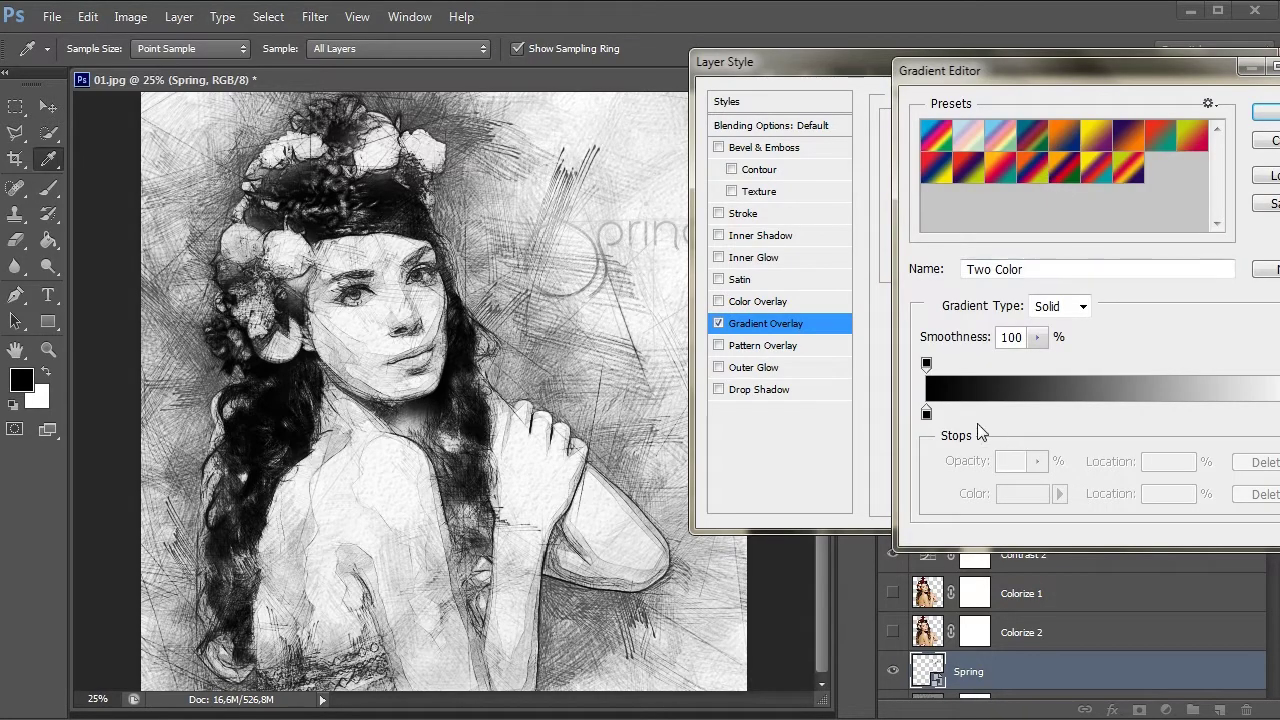
double_click(926, 414)
left_click(934, 141)
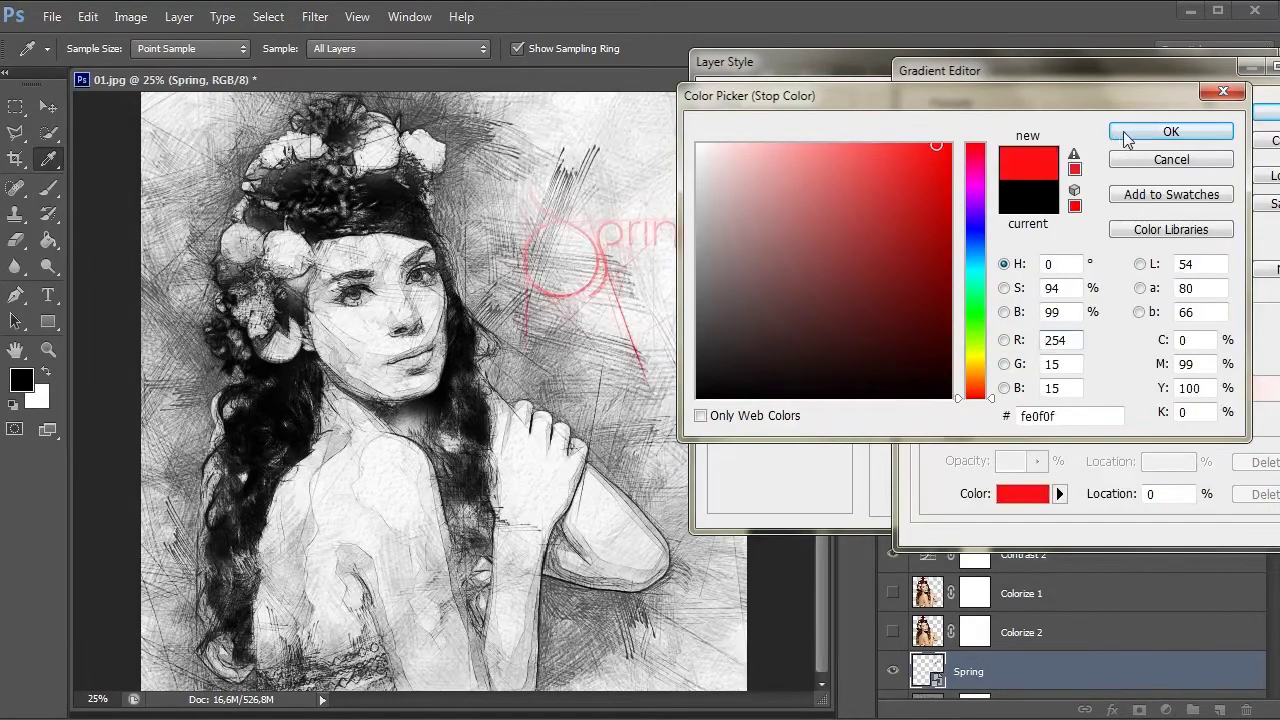
left_click(1170, 131)
- Add a yellow middle stop and make the right stop light blue in the gradient
left_click(1129, 412)
double_click(1129, 412)
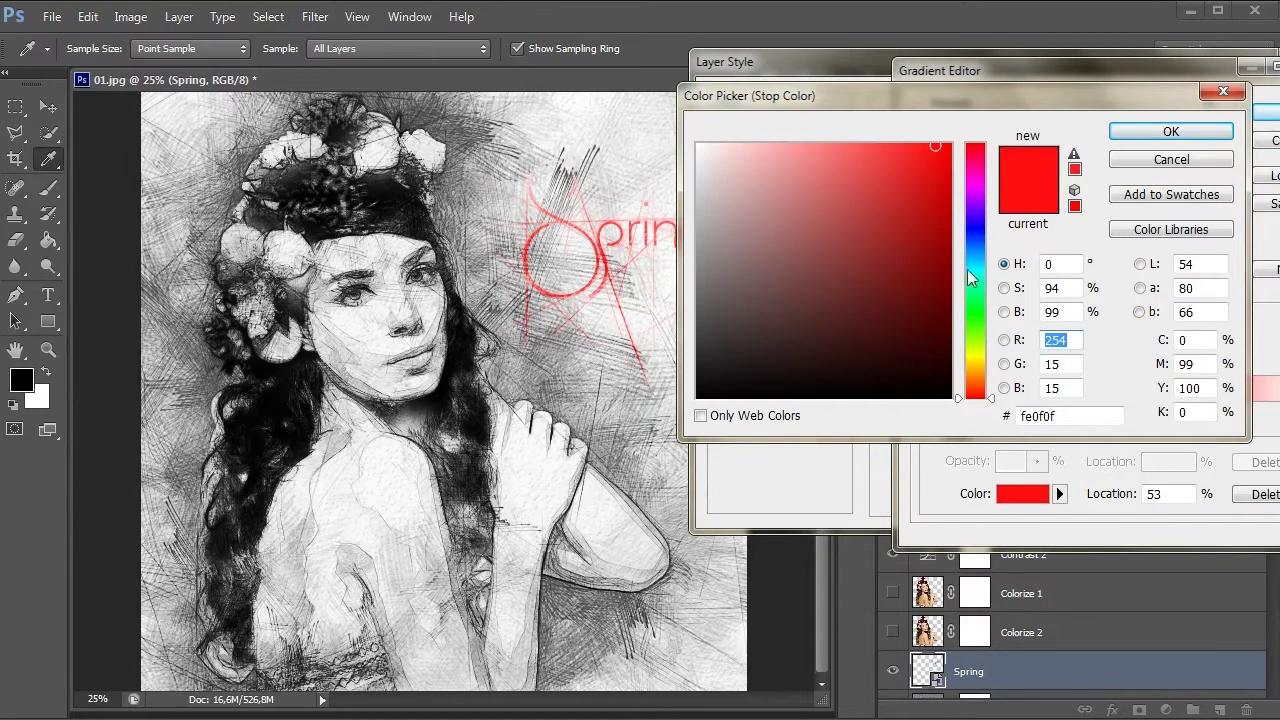
left_click_drag(972, 280, 971, 353)
left_click(1171, 131)
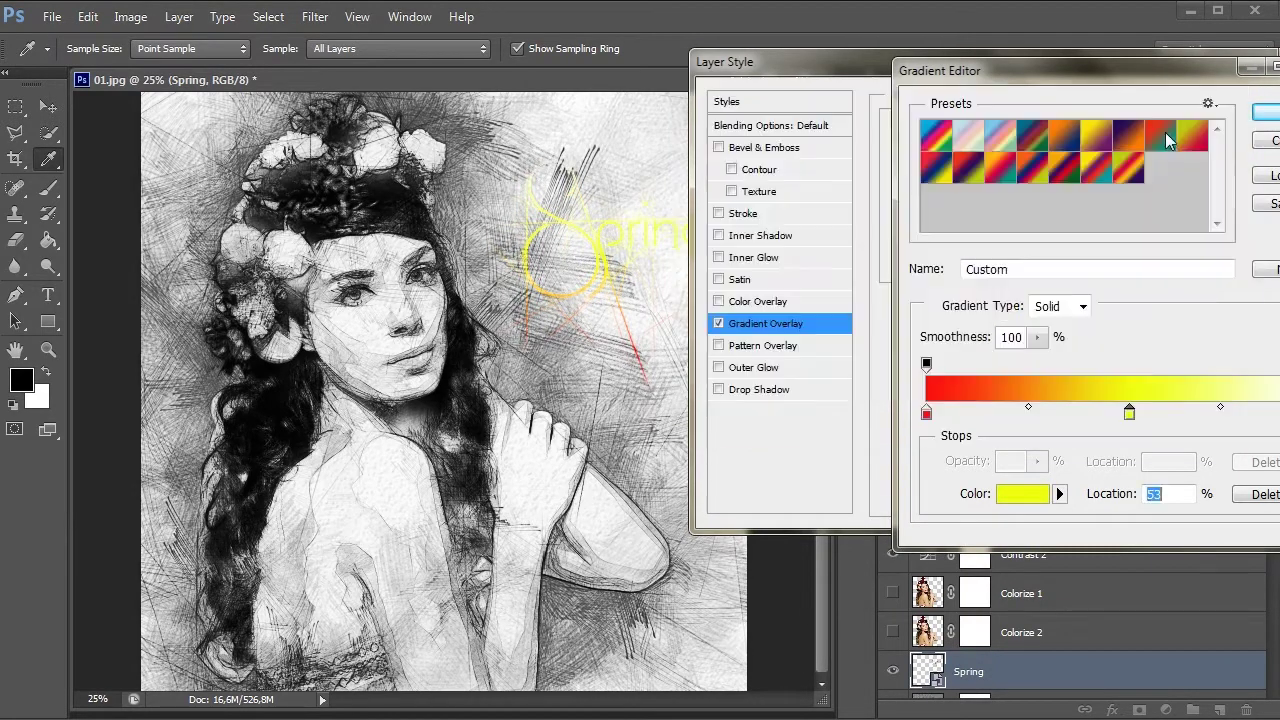
double_click(1279, 412)
left_click_drag(977, 269, 971, 258)
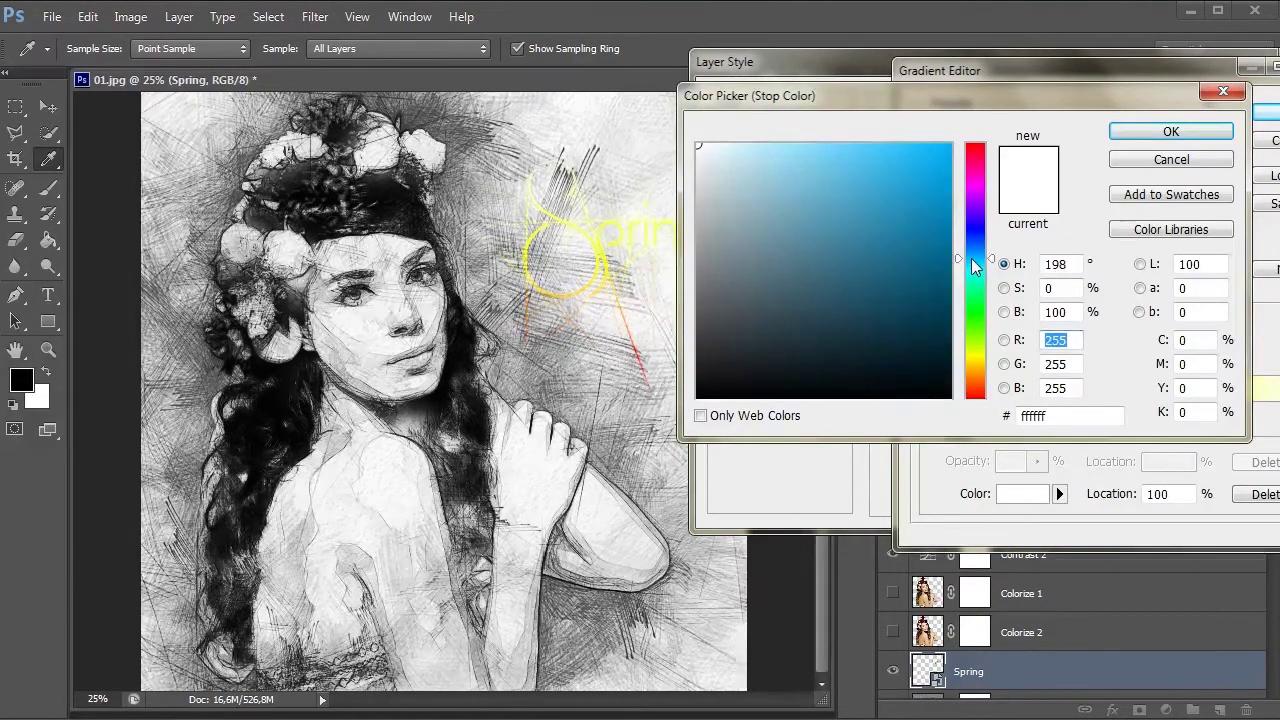
left_click_drag(894, 222, 891, 170)
left_click(1168, 131)
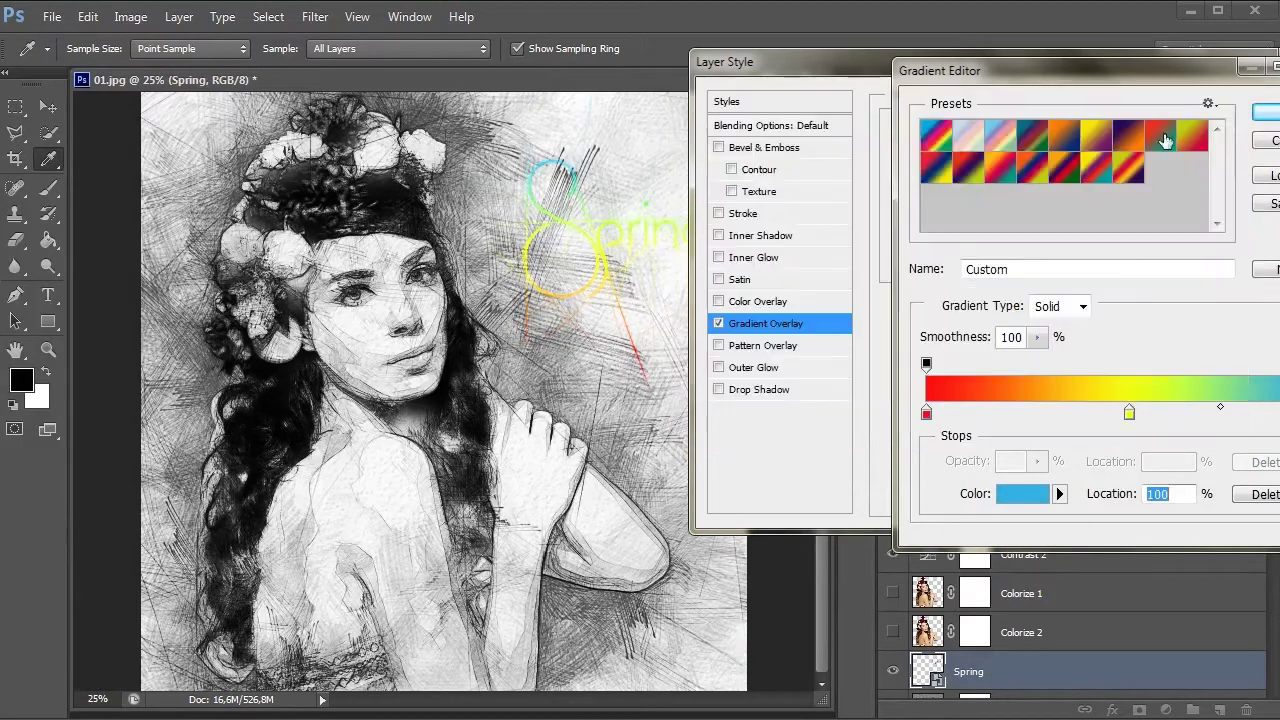
left_click(1268, 120)
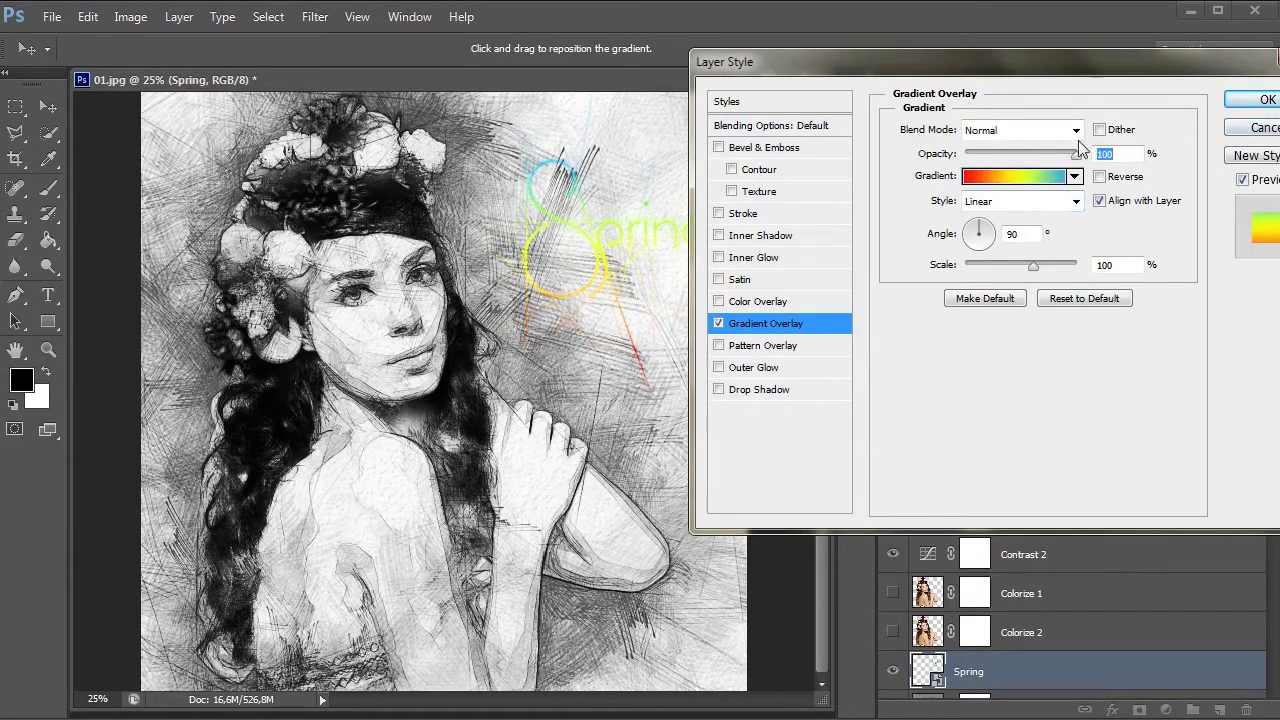
- Set the gradient scale to 47% and its blend mode to Color, then apply the style
left_click_drag(1033, 266, 998, 268)
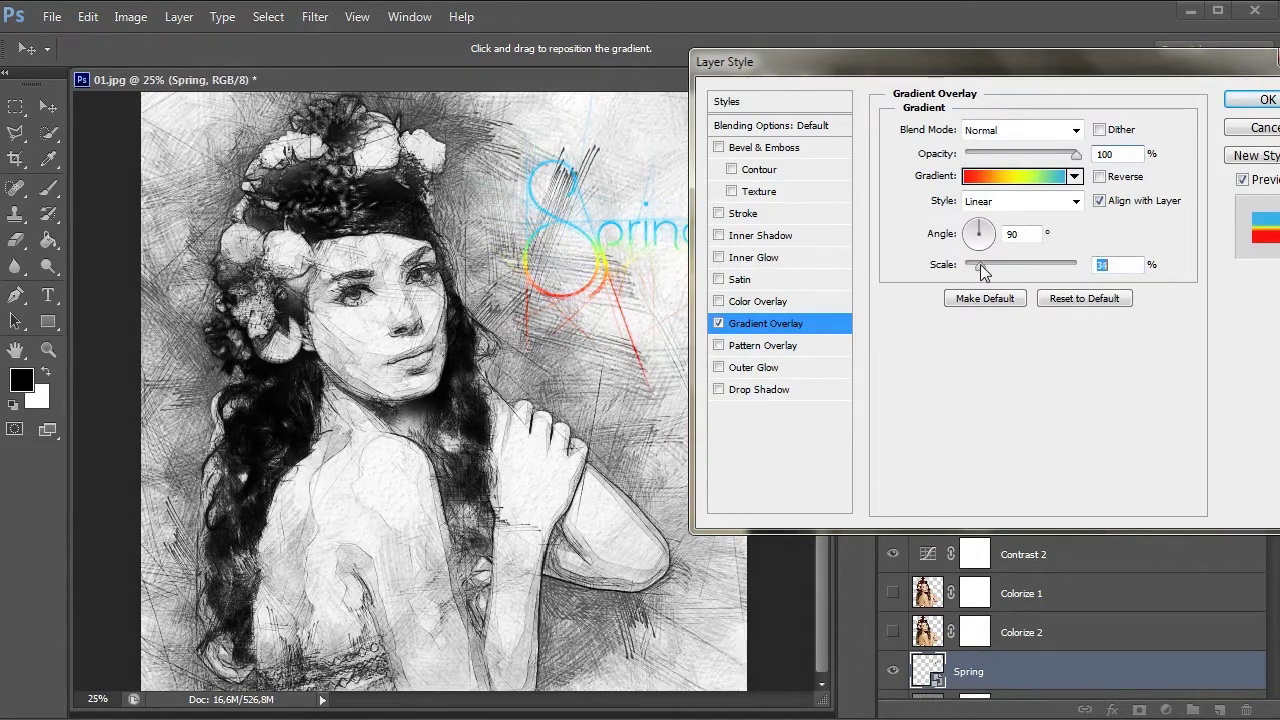
left_click_drag(998, 268, 988, 267)
left_click(1046, 129)
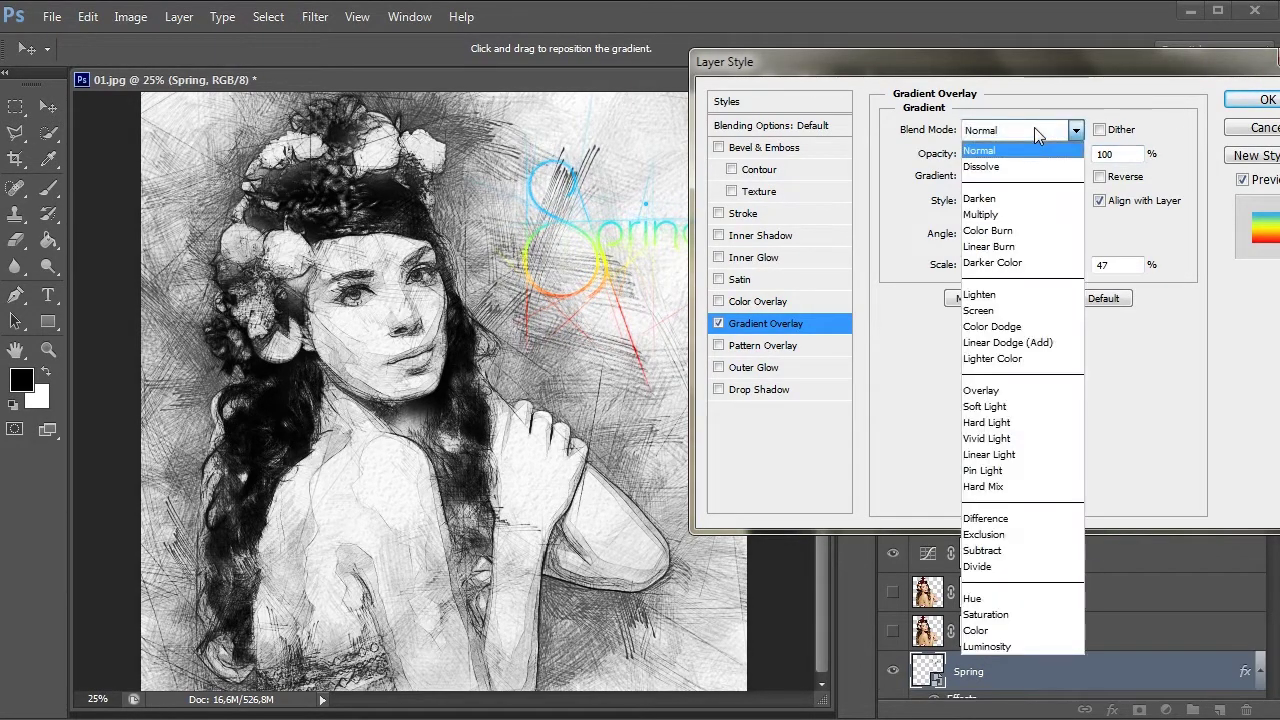
left_click(1036, 328)
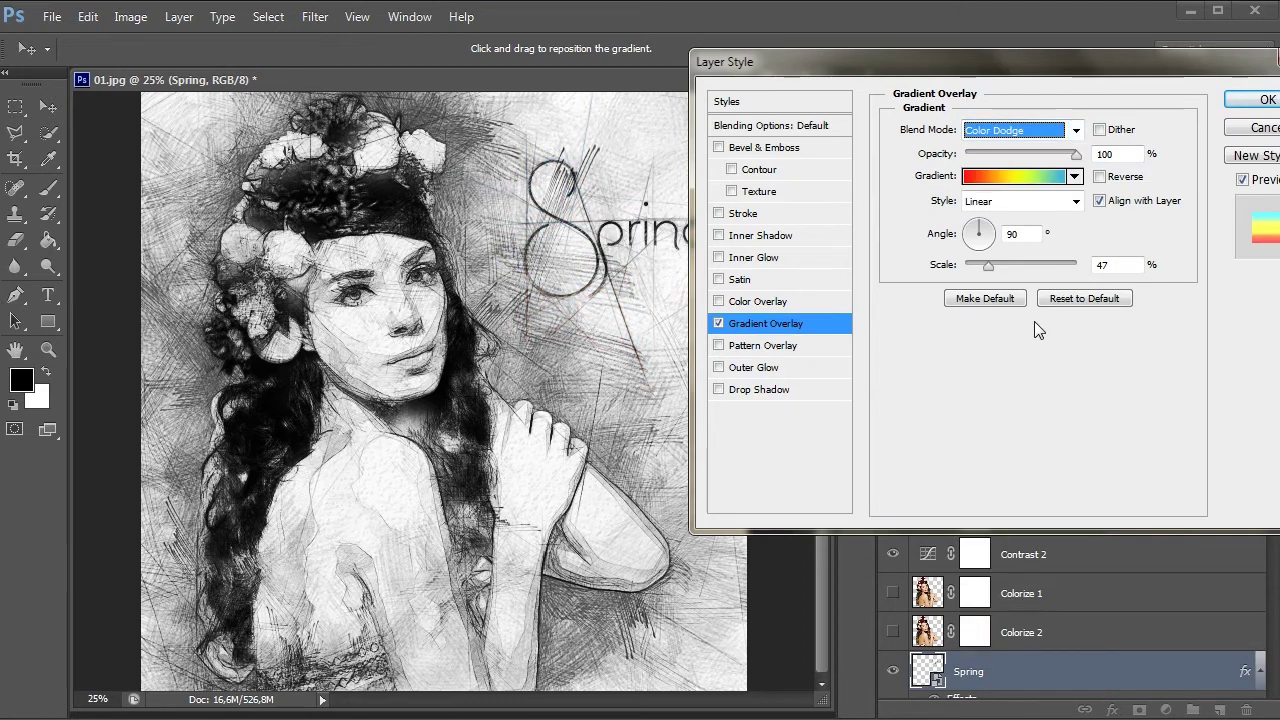
key("Down")
key("Down")
left_click(1019, 130)
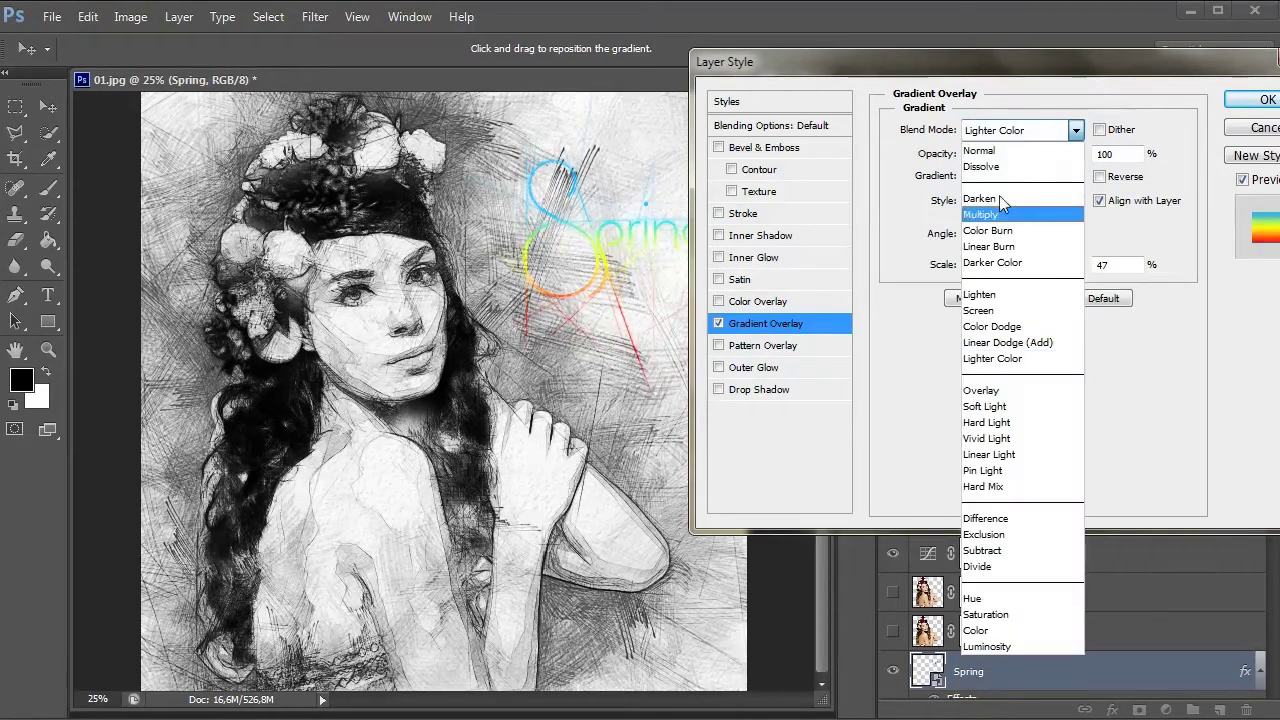
left_click(998, 392)
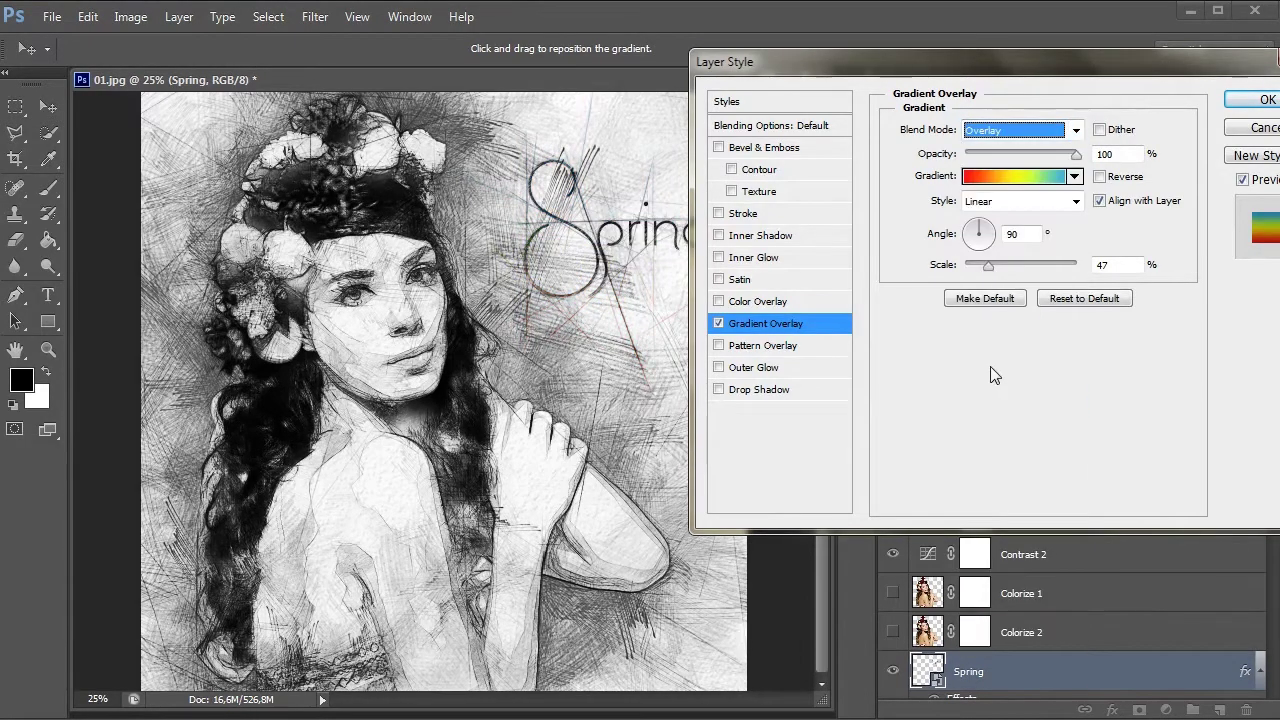
key("Down")
key("Down")
left_click(993, 132)
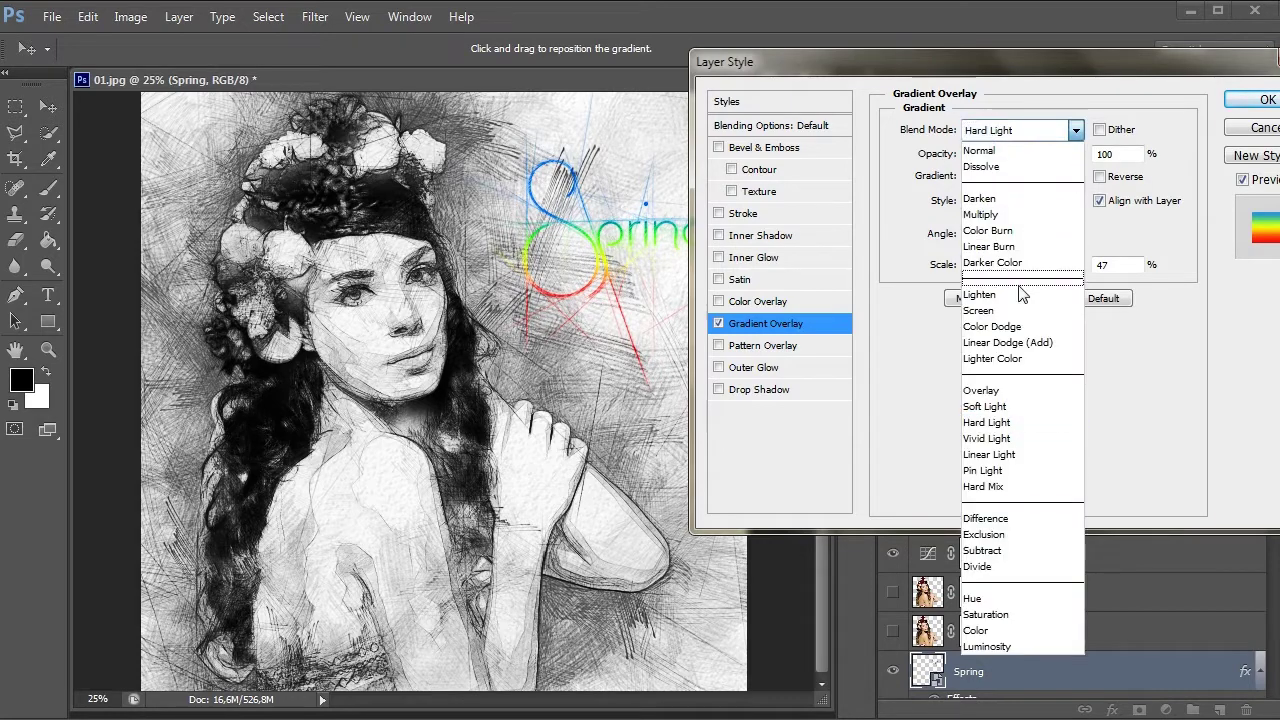
left_click(1026, 634)
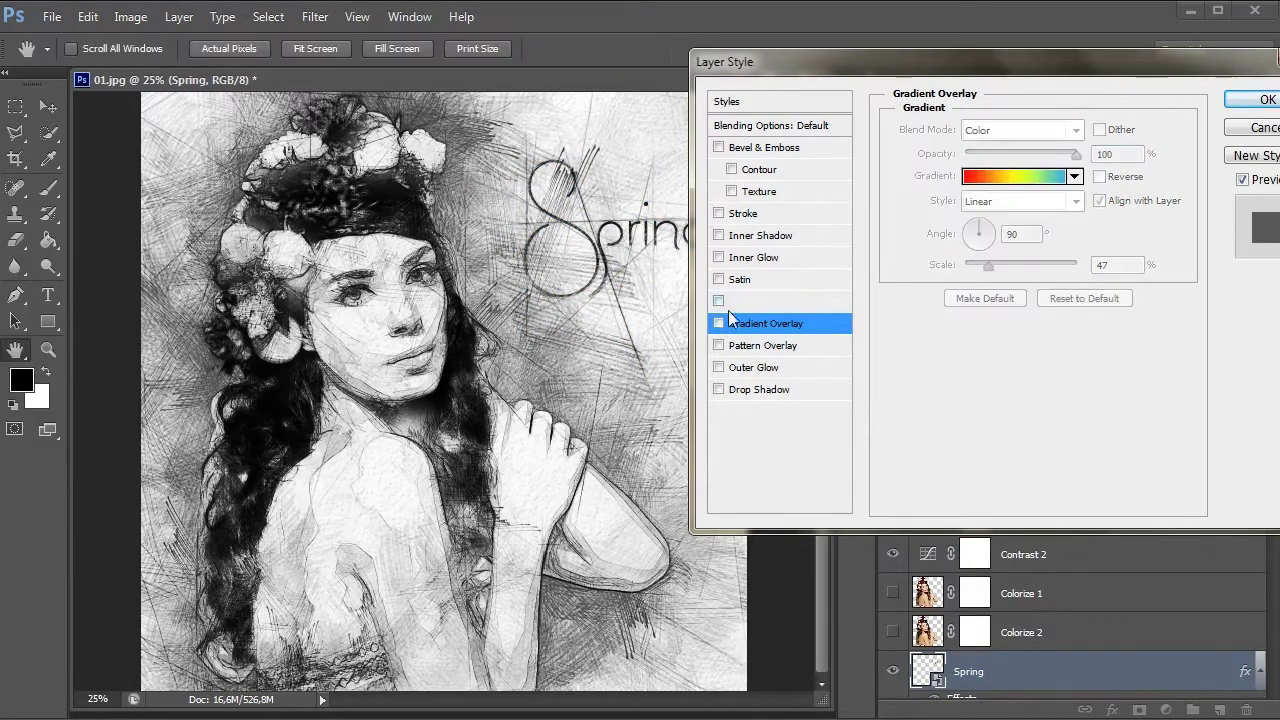
left_click(1258, 100)
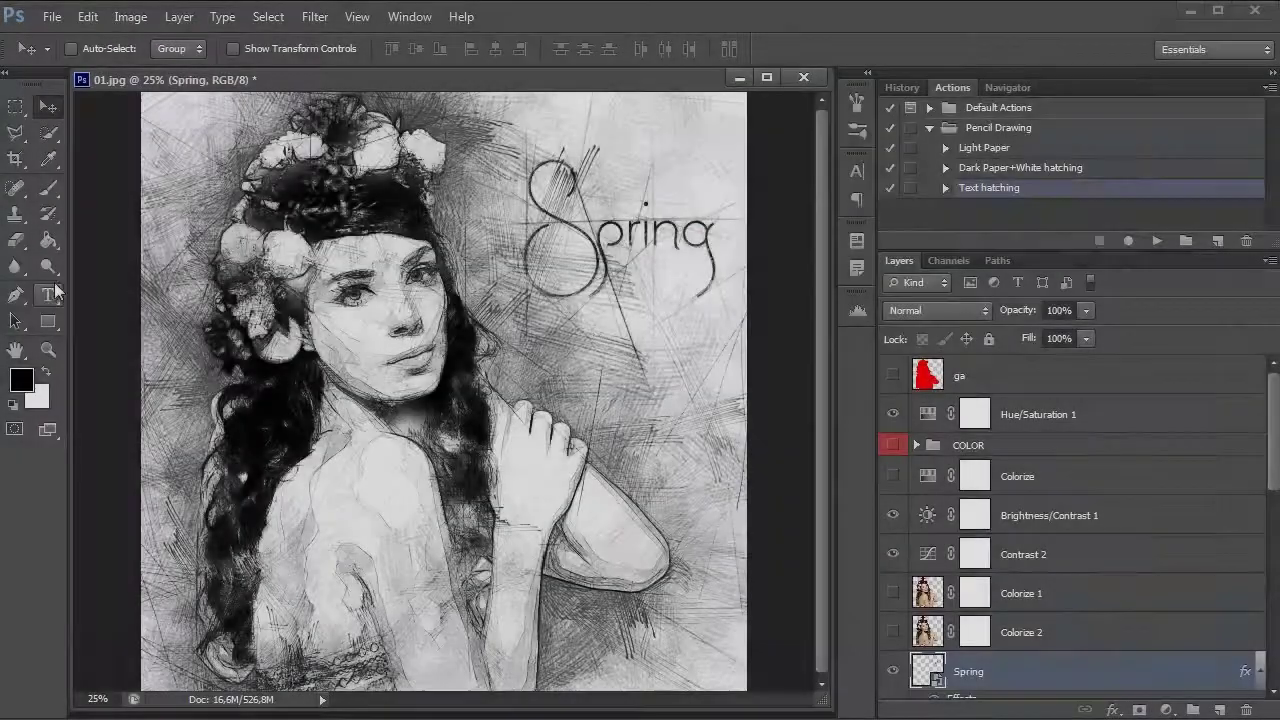
- Zoom the face to 100%, pan toward the hair in the Navigator, then return to 25%
left_click(48, 349)
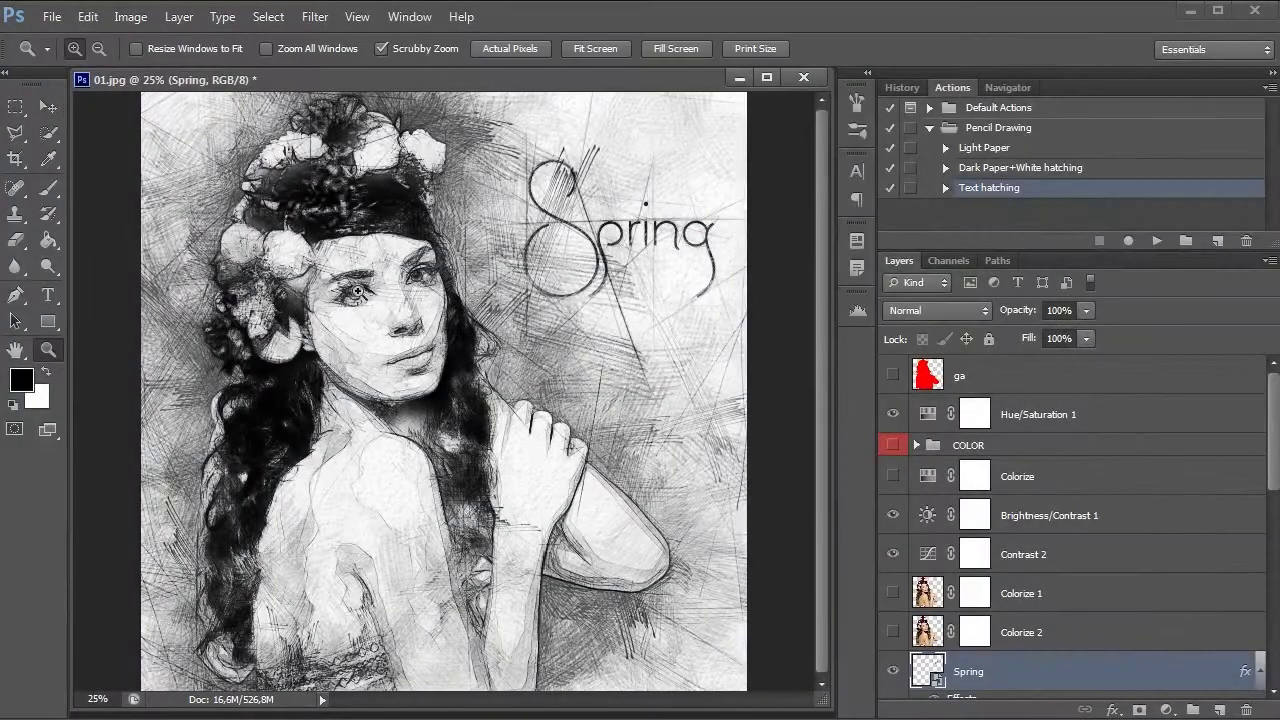
left_click(357, 291)
left_click(370, 330)
left_click(371, 326)
left_click(371, 326)
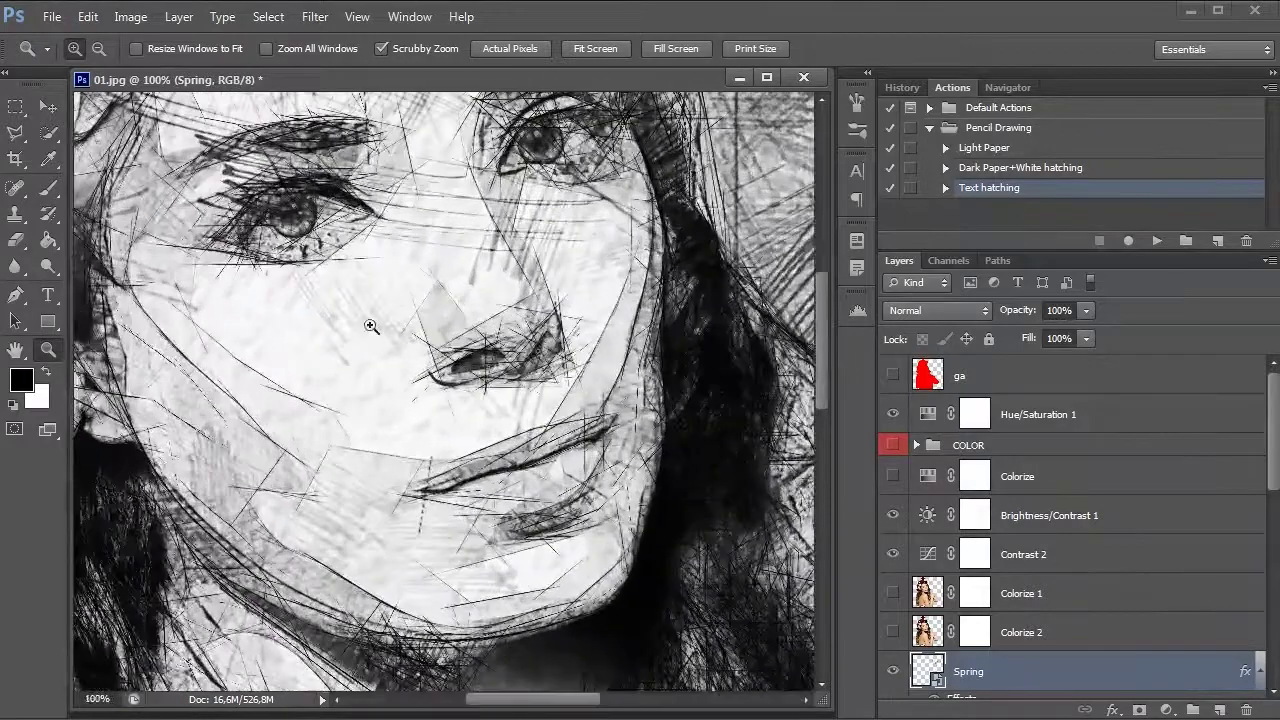
left_click(1005, 87)
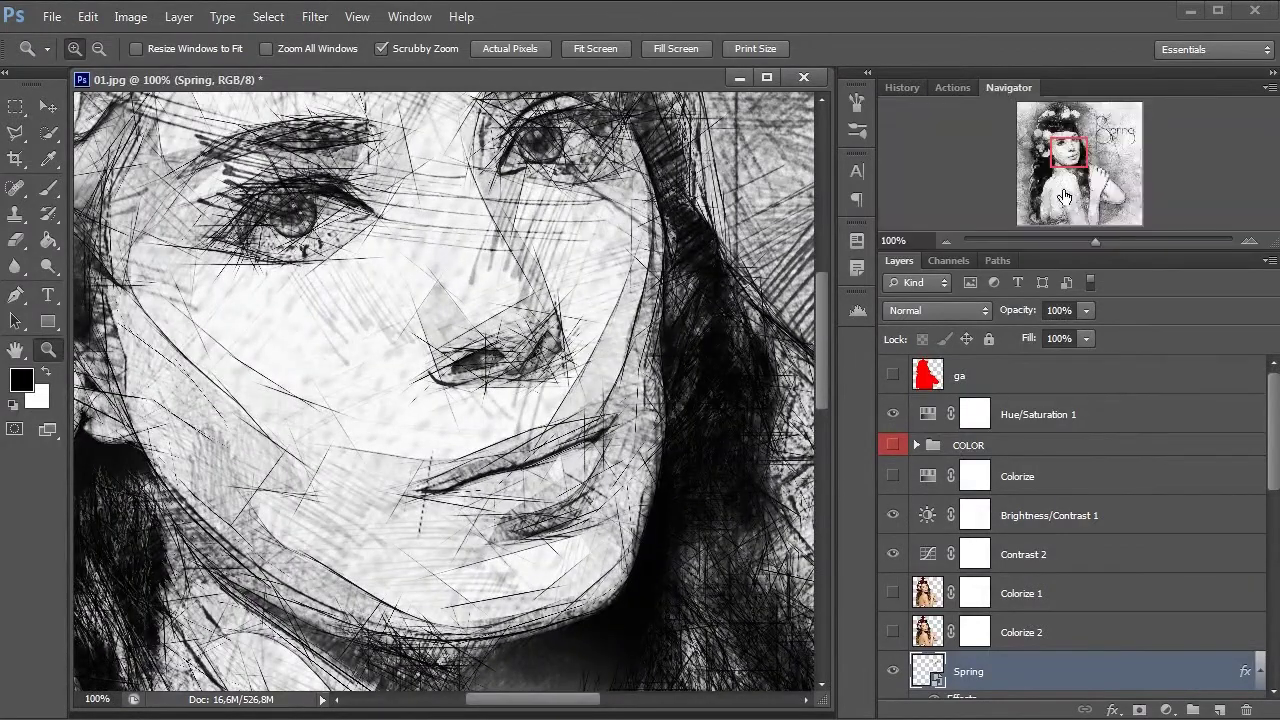
mouse_move(1064, 153)
left_mouse_down()
mouse_move(1043, 130)
mouse_move(1108, 130)
mouse_move(1049, 206)
mouse_move(1117, 181)
mouse_move(1100, 184)
left_mouse_up()
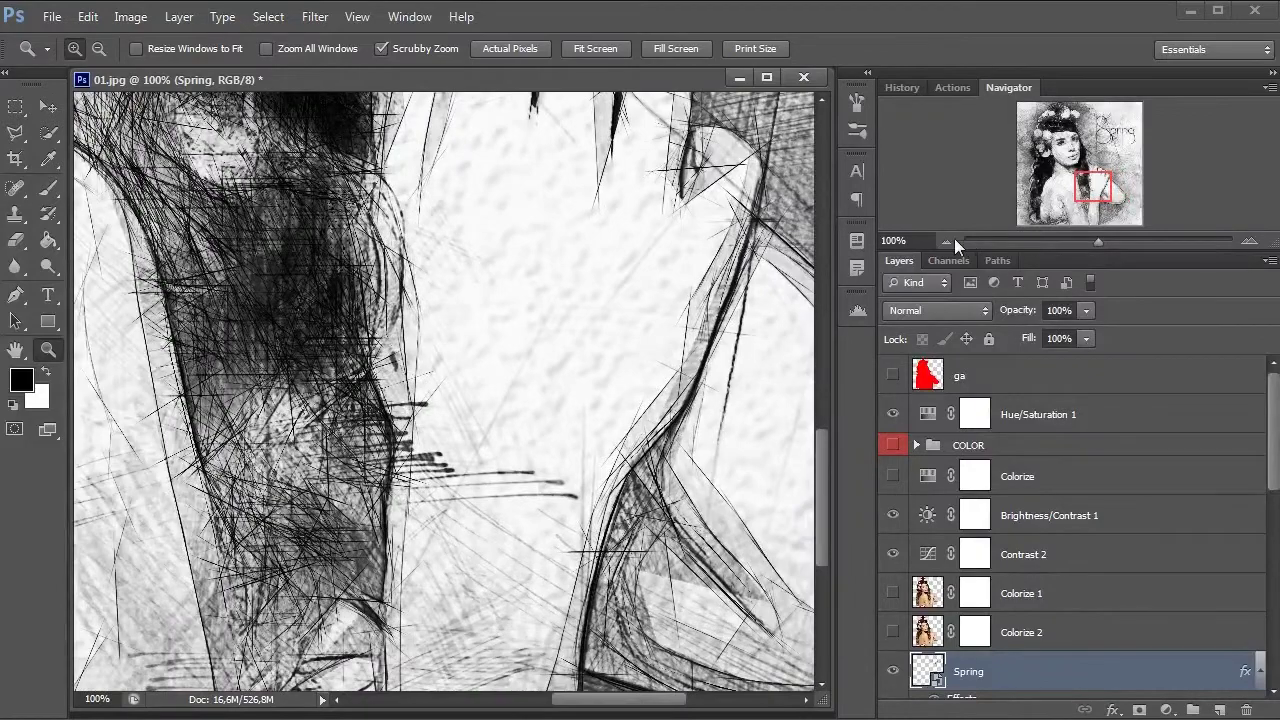
left_click(947, 240)
left_click(947, 240)
left_click(947, 240)
left_click(947, 240)
left_click(947, 240)
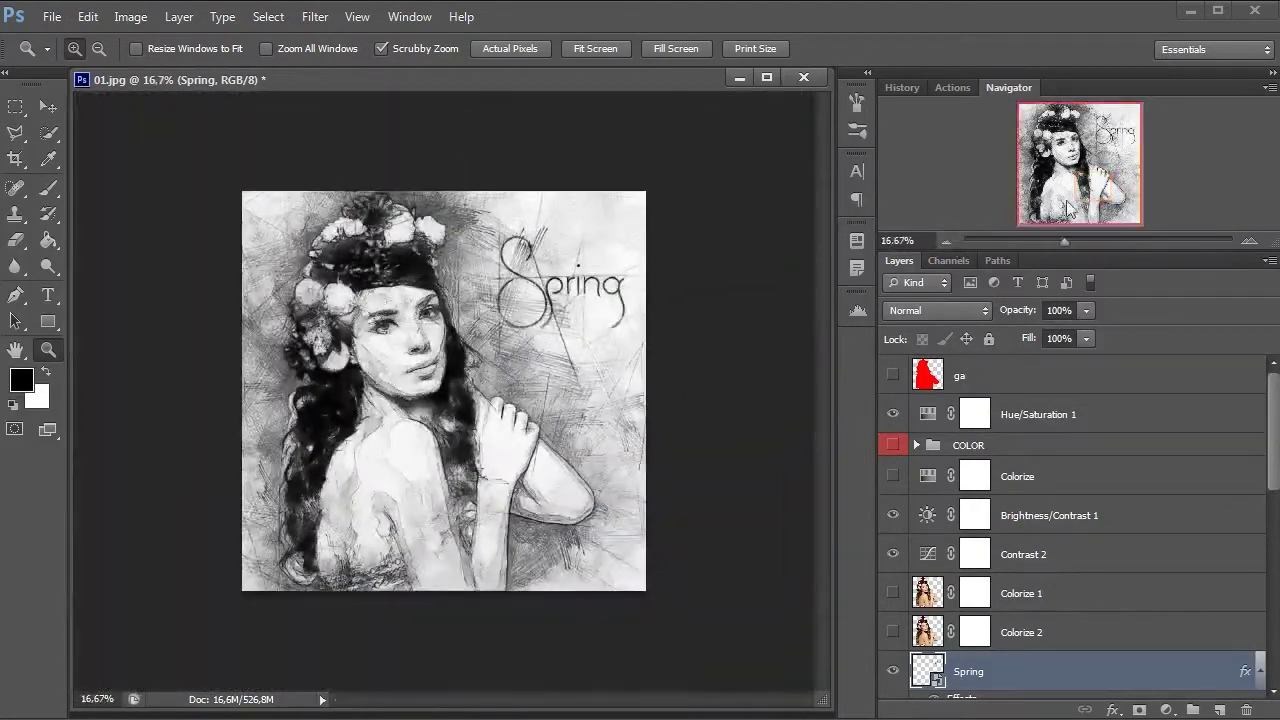
left_click(1248, 241)
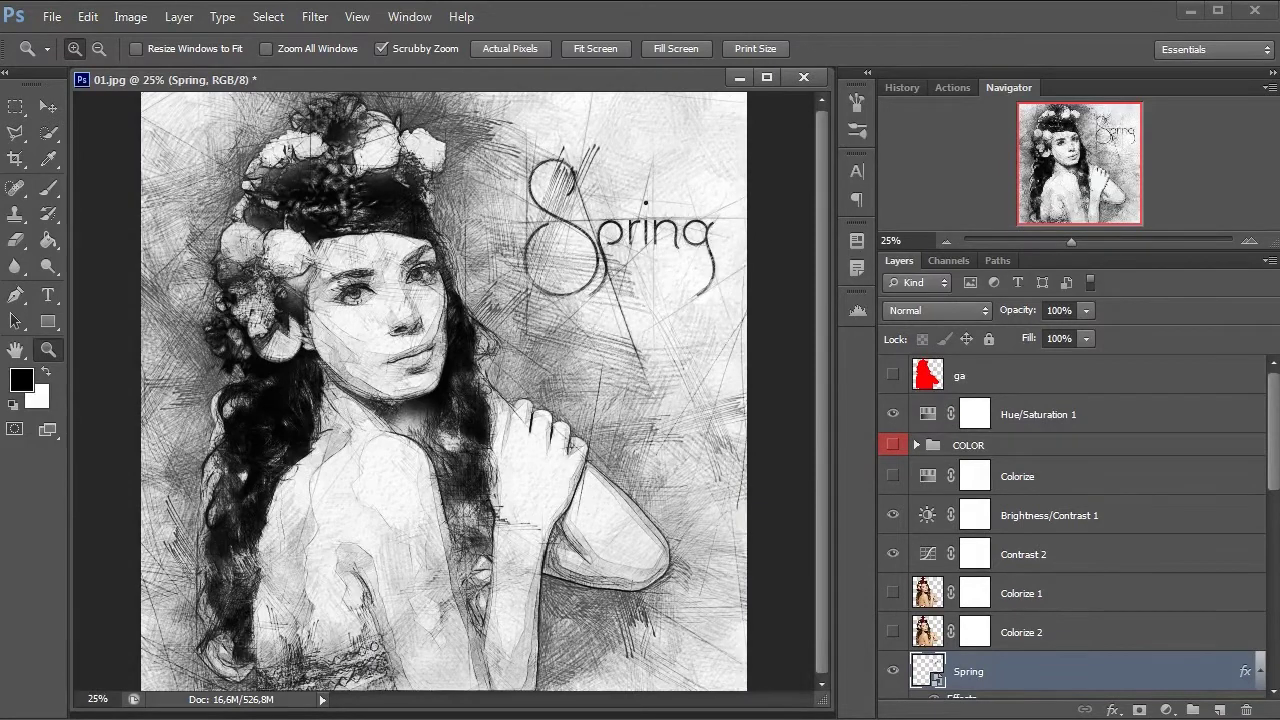
- Turn on visibility for the Colorize 2 layer and the COLOR group
left_click(894, 630)
left_click(894, 446)
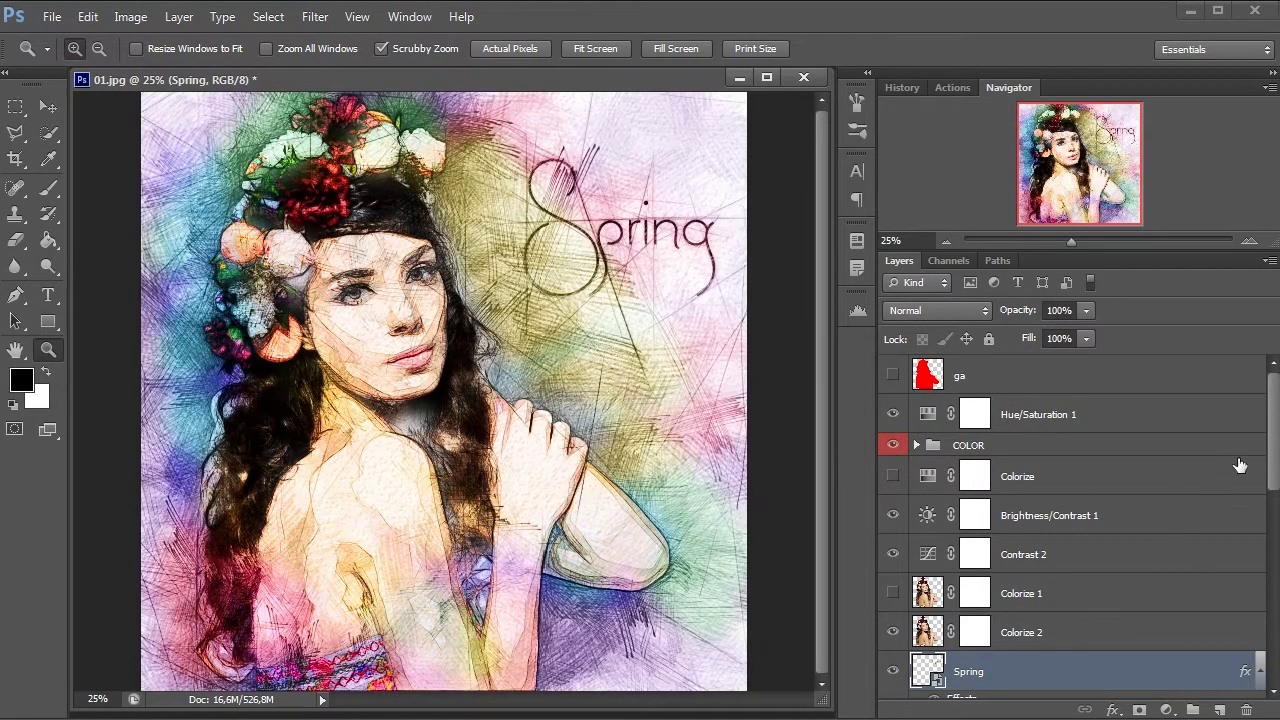